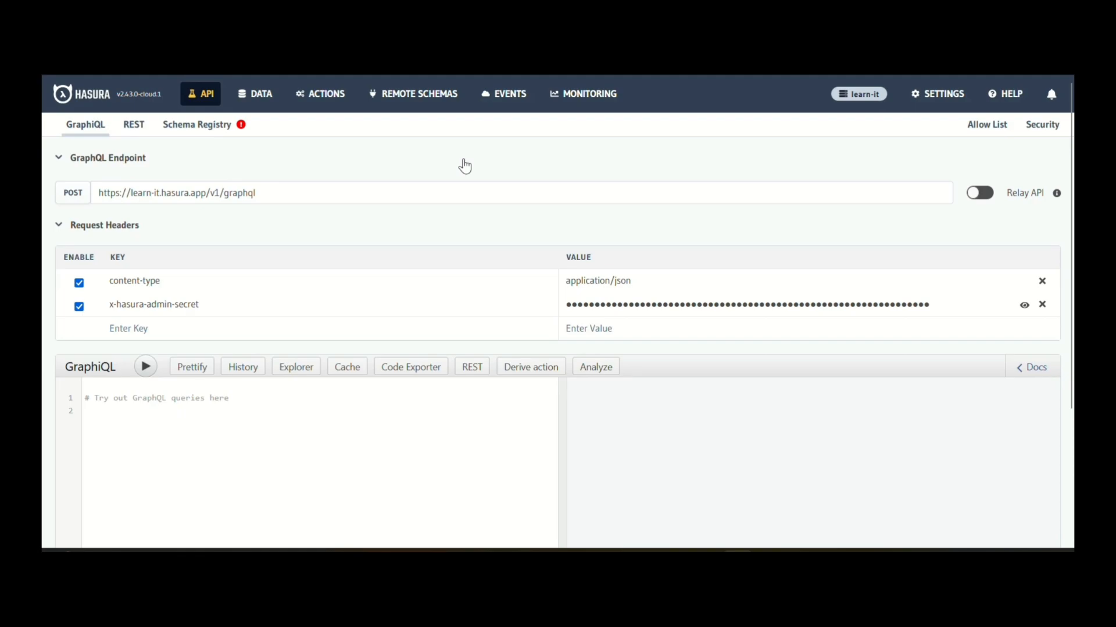
Decline saving the password and start a new table named users in the public schema of Supabase_postgres_learnit.
click(254, 99)
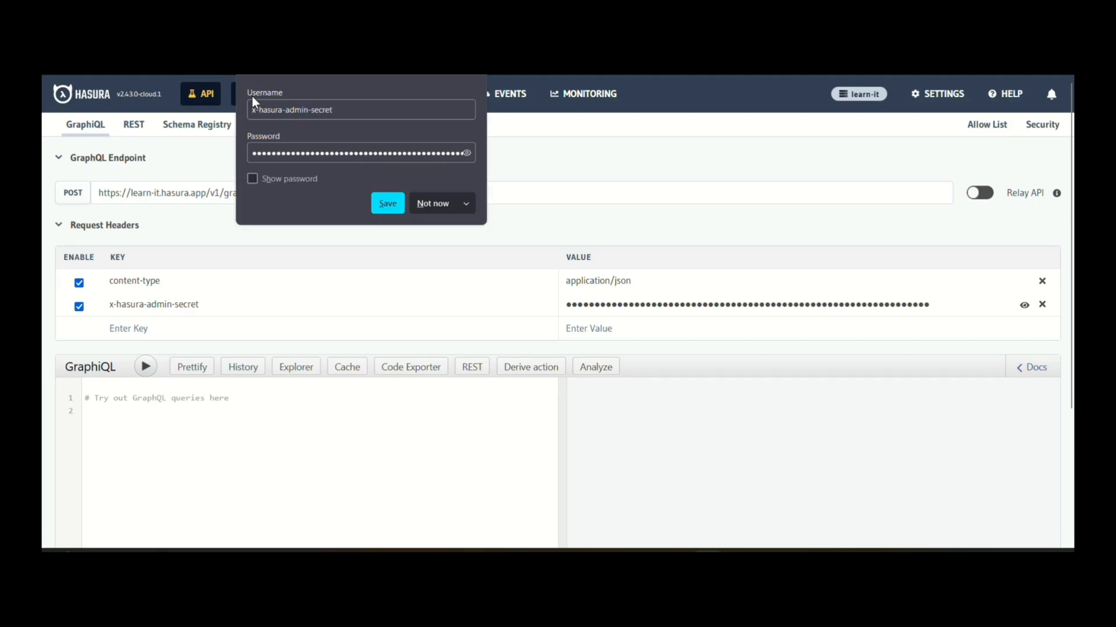
click(433, 206)
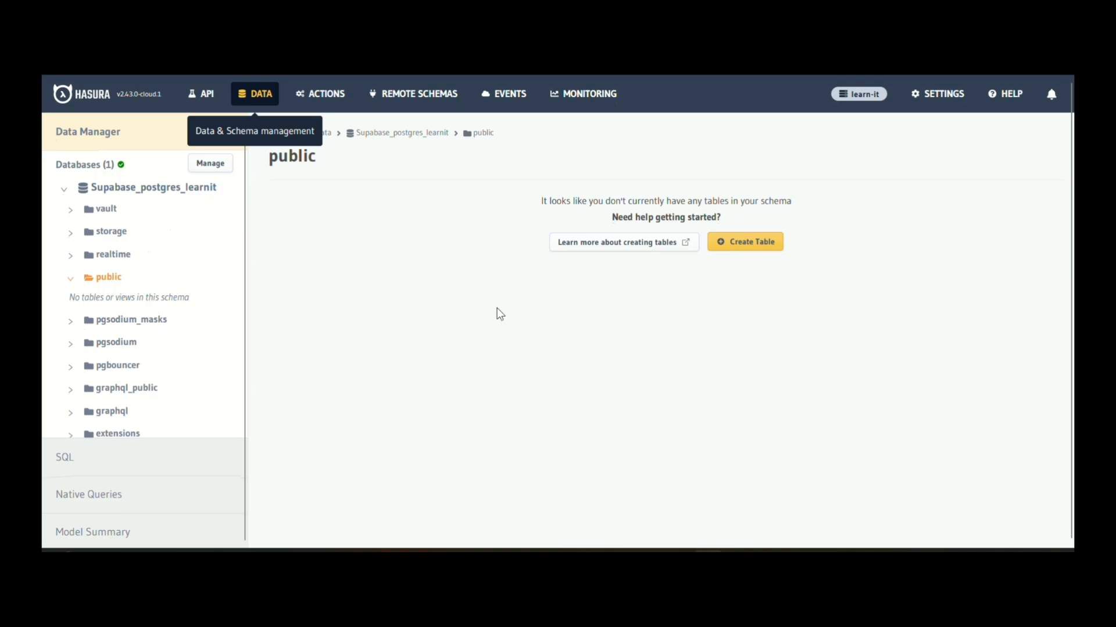
click(740, 247)
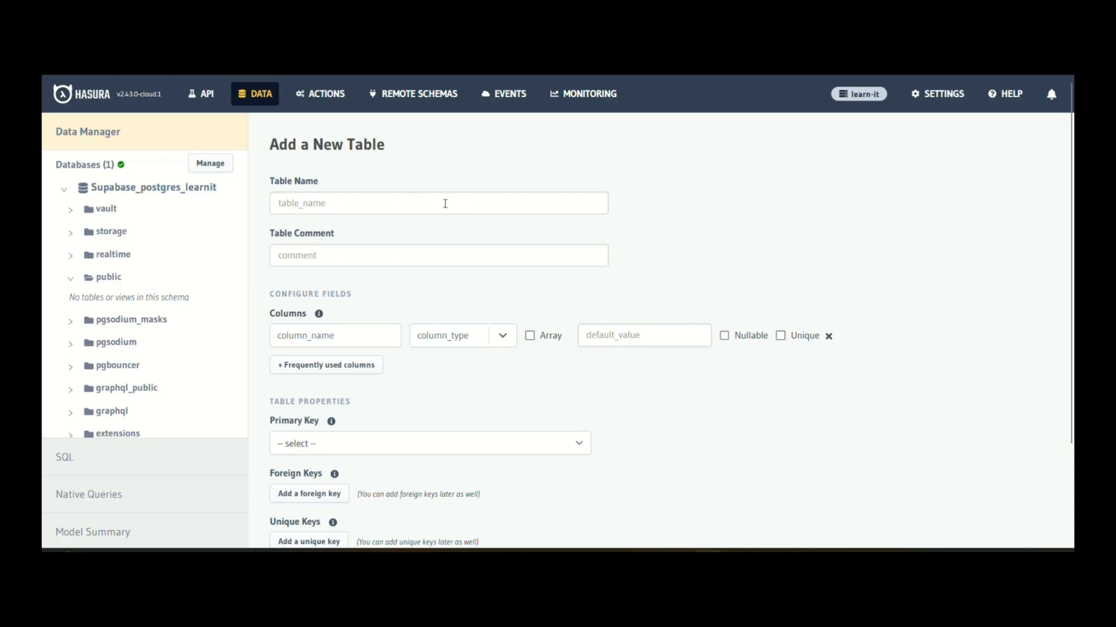
click(445, 203)
text(users)
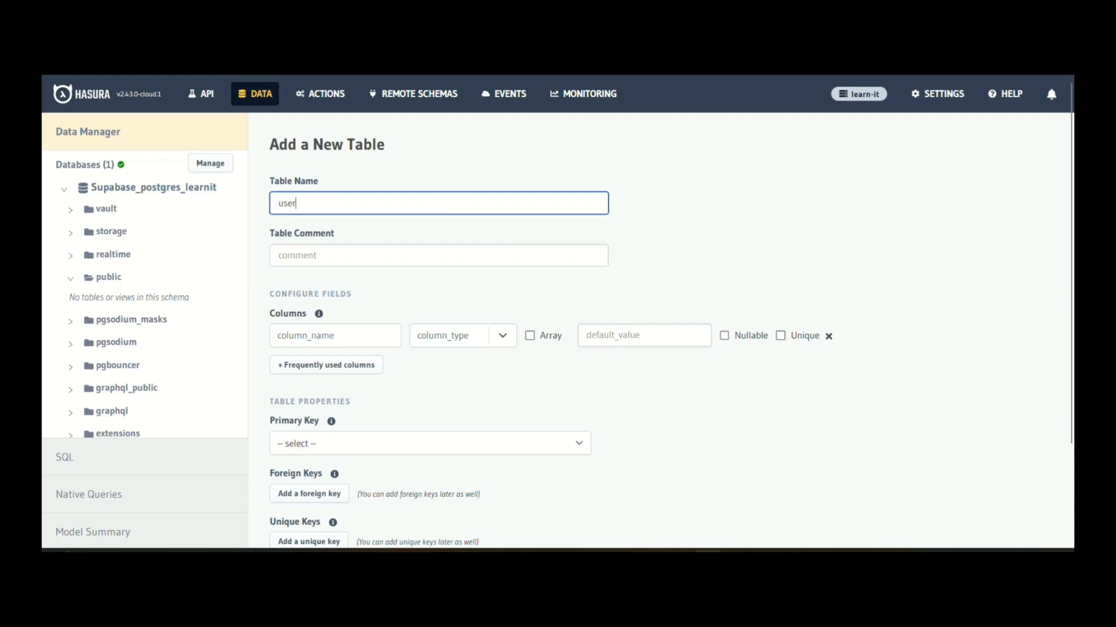
click(697, 270)
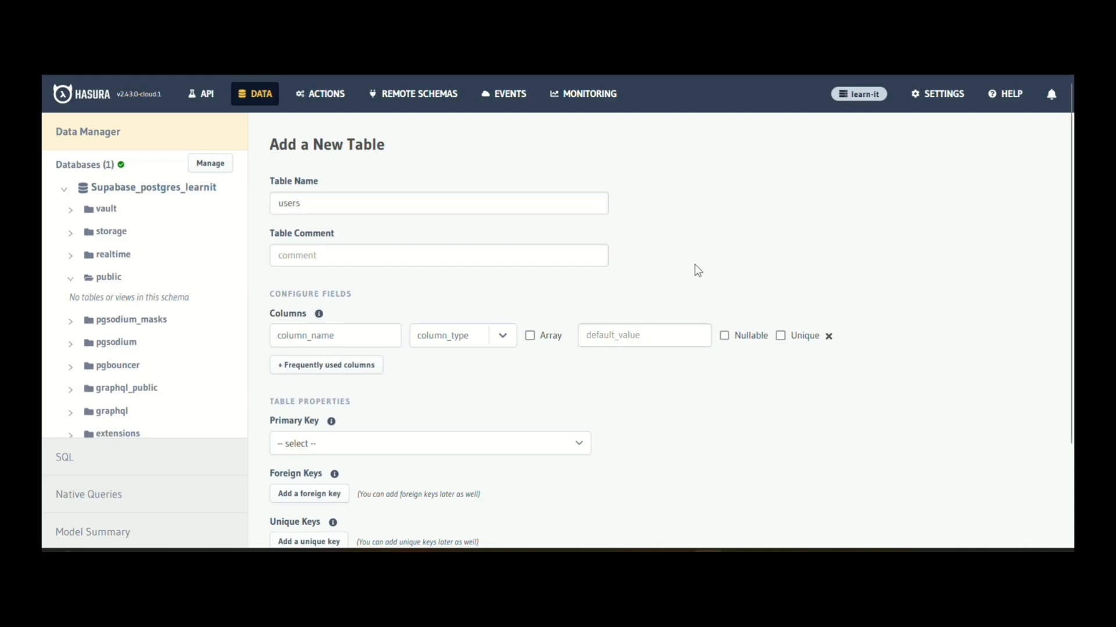
Define the first column as id with type UUID and default value gen_random_uuid().
scroll(694, 264, down, 1)
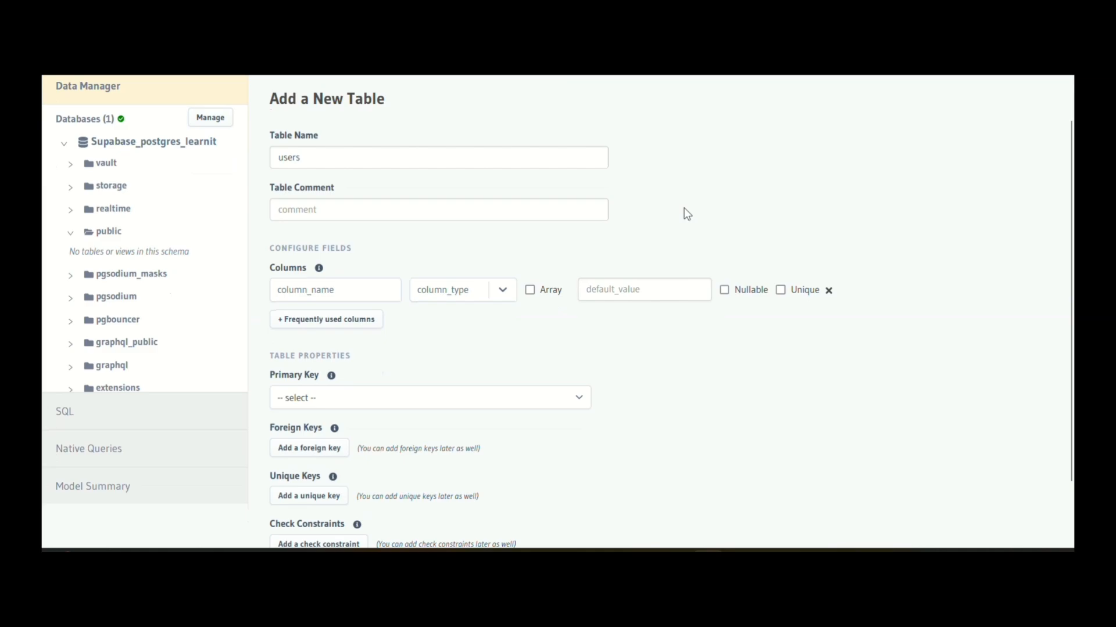
click(379, 289)
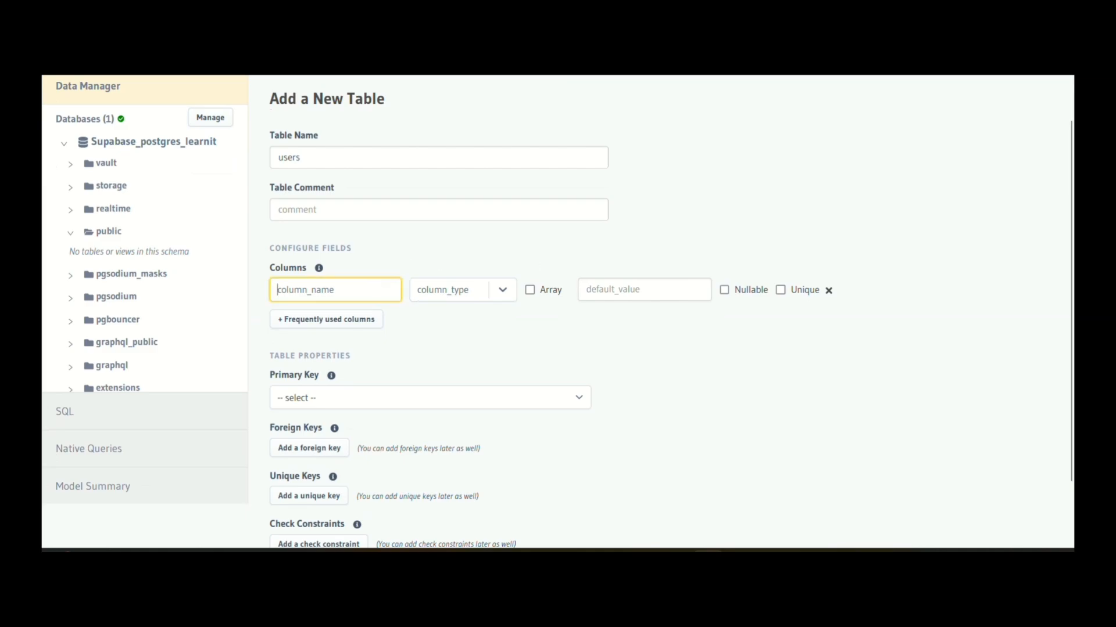
text(id)
click(510, 288)
scroll(449, 418, down, 3)
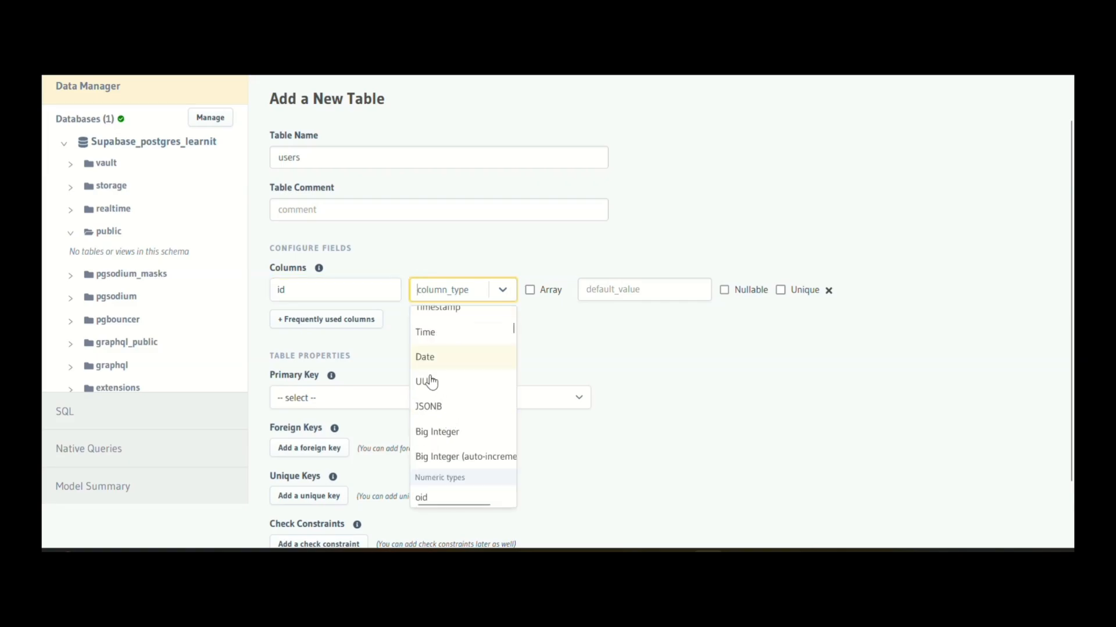
click(431, 382)
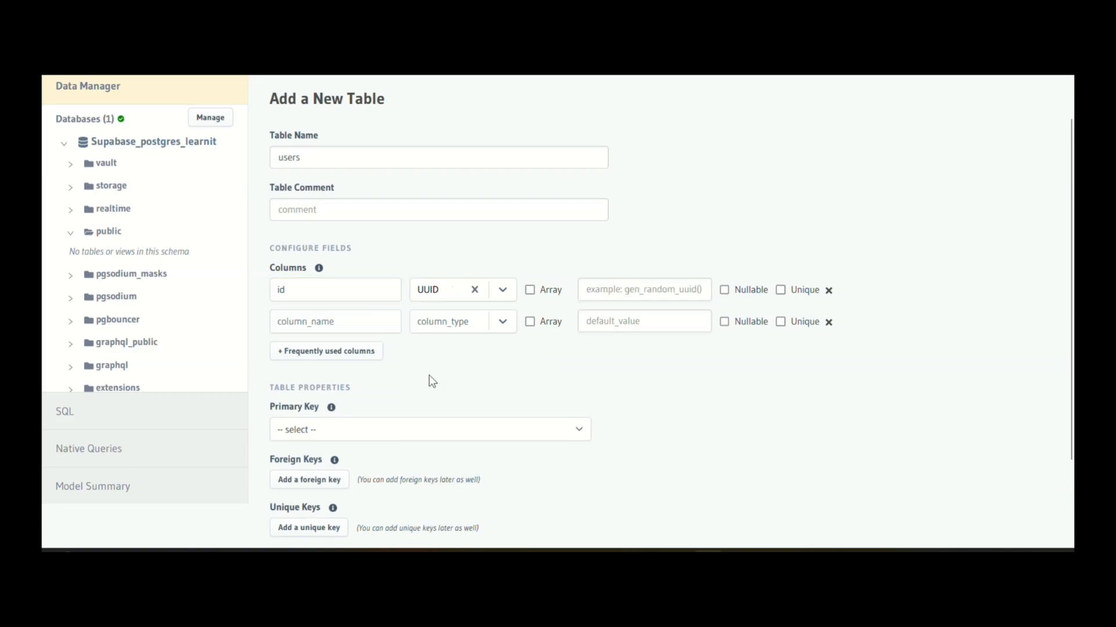
click(639, 295)
click(615, 335)
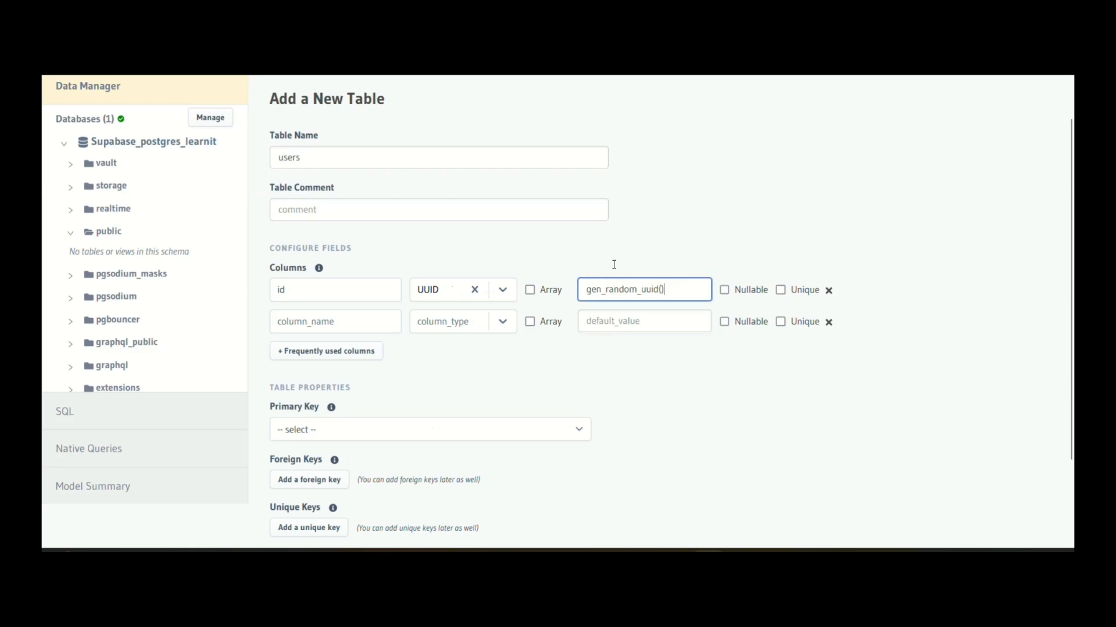
Add a username column of type Text without a default value and make it unique.
click(325, 324)
text(u)
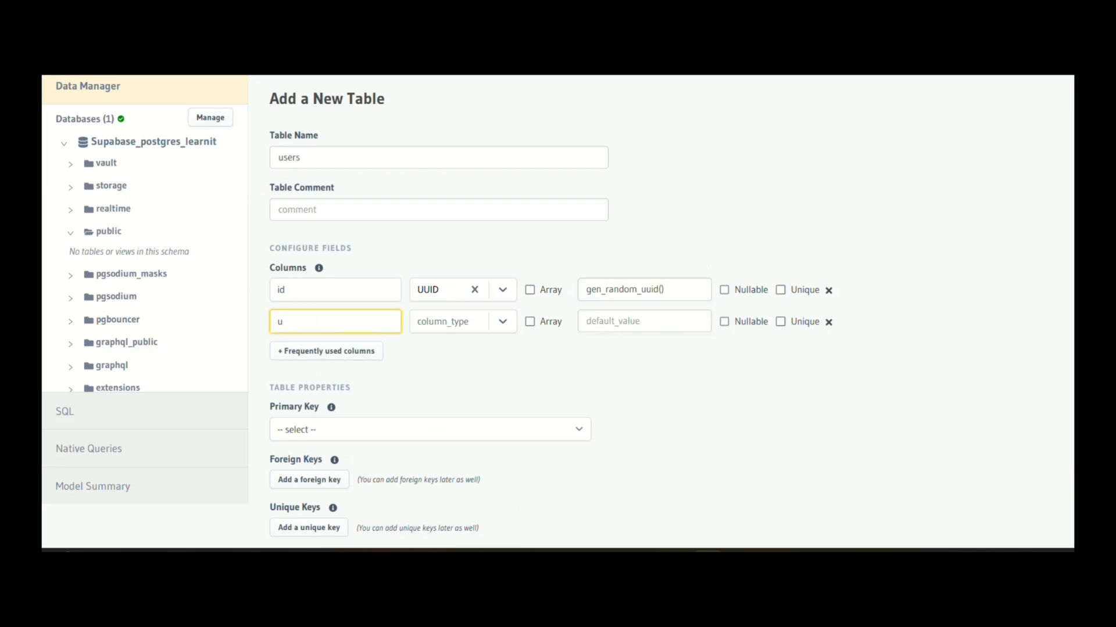
text(sername)
click(496, 321)
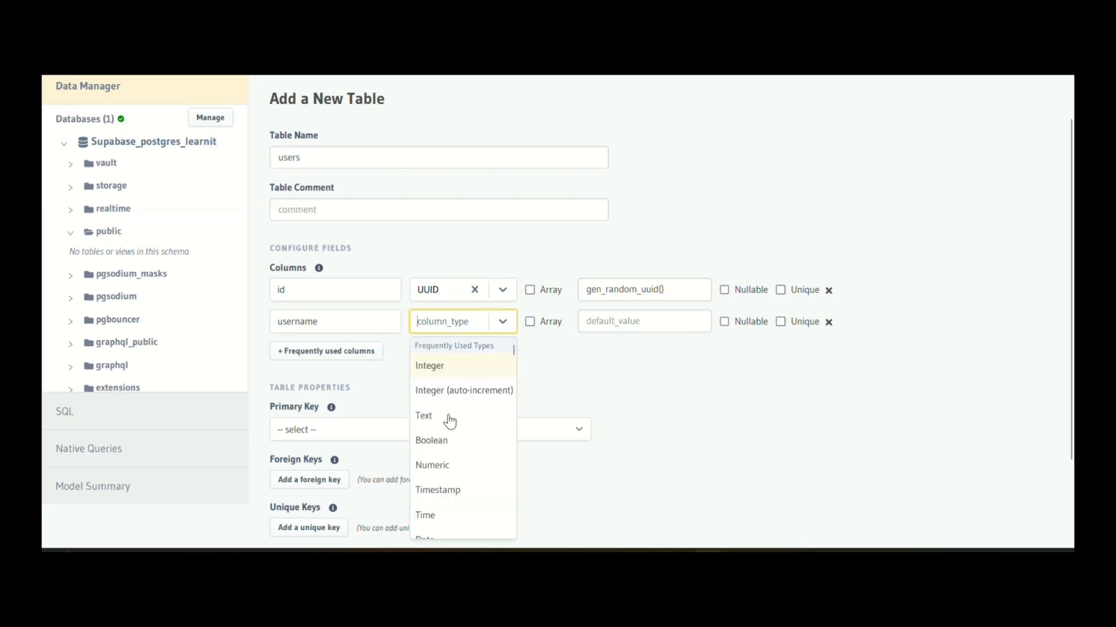
click(430, 423)
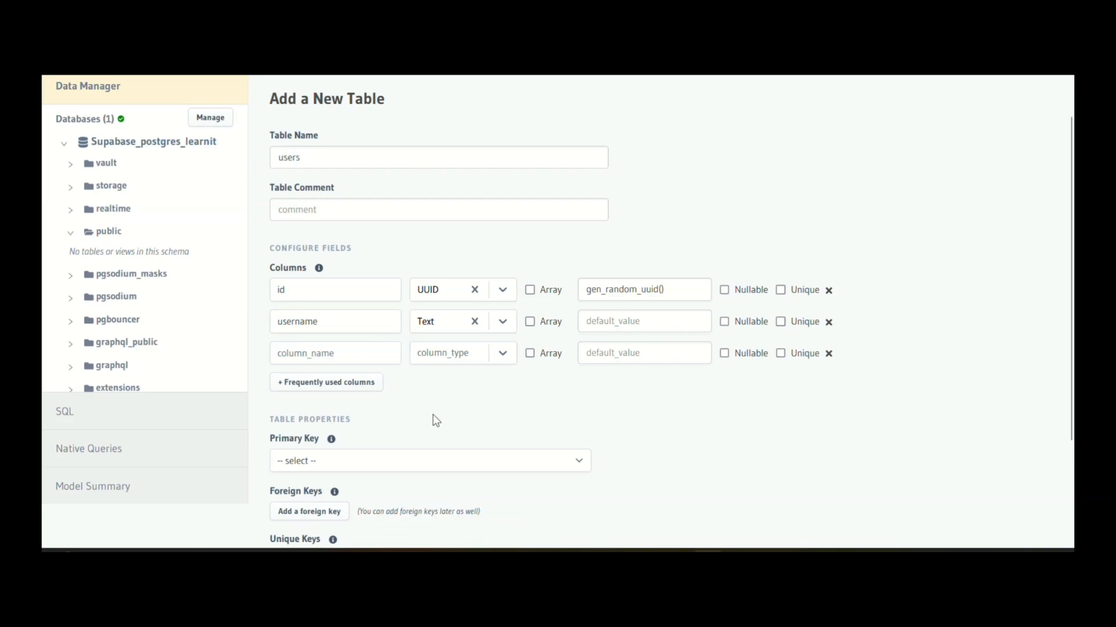
click(641, 322)
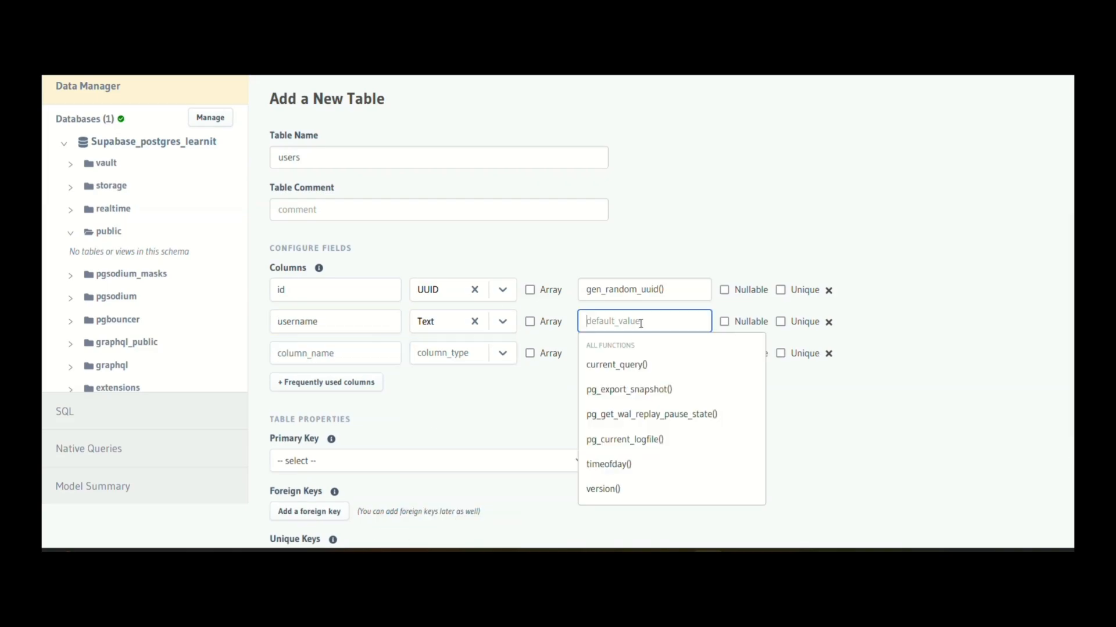
click(760, 259)
click(781, 324)
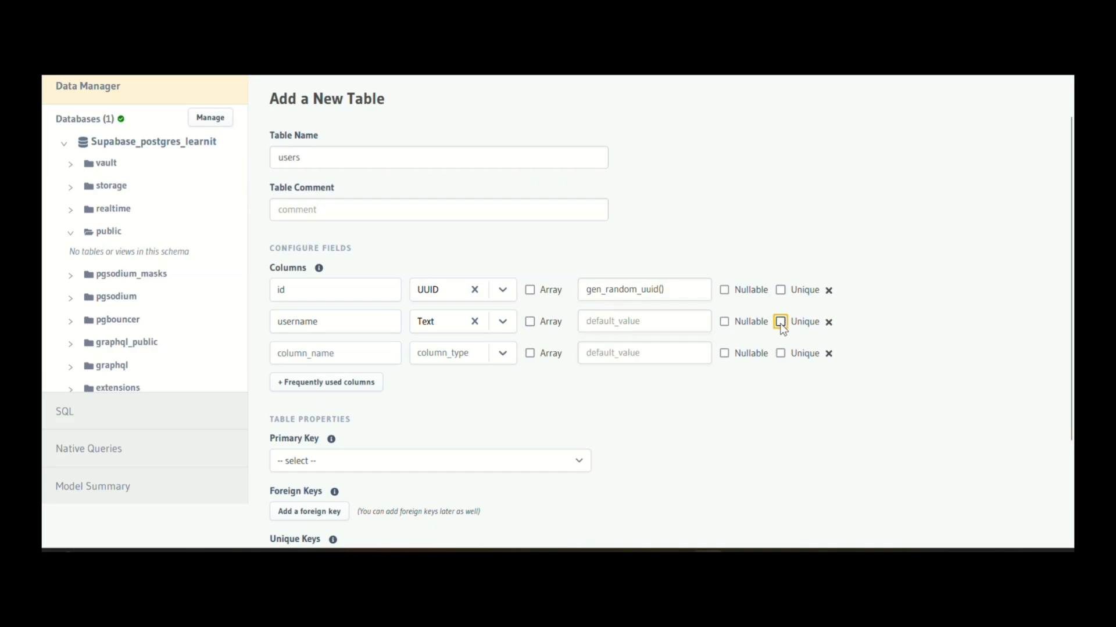
Add a name column of type Text and make it nullable.
click(337, 351)
text(name)
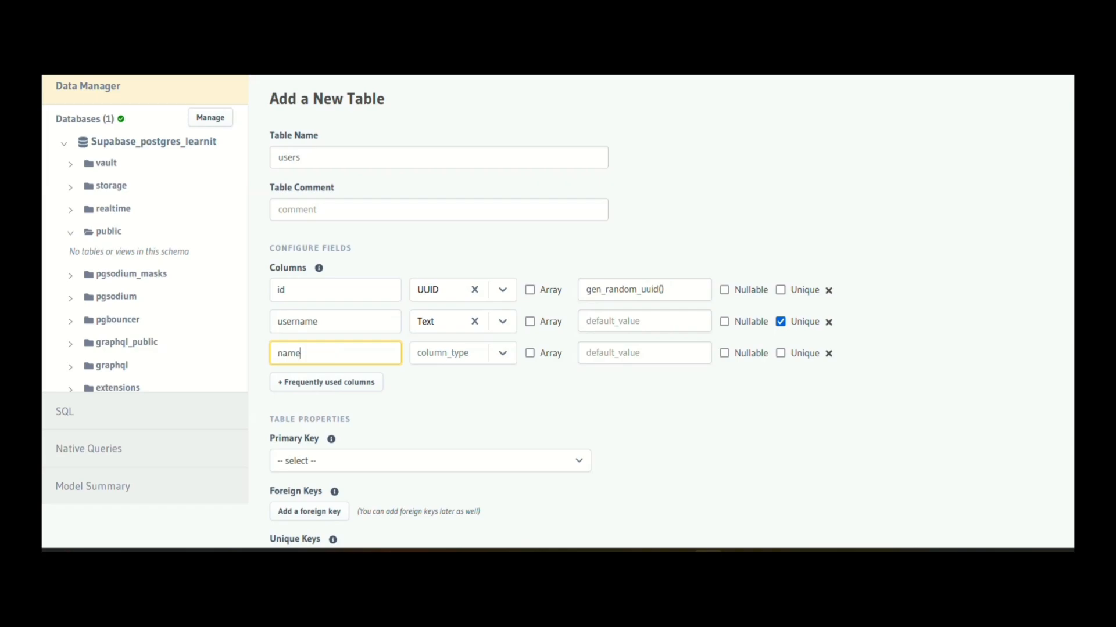
click(496, 354)
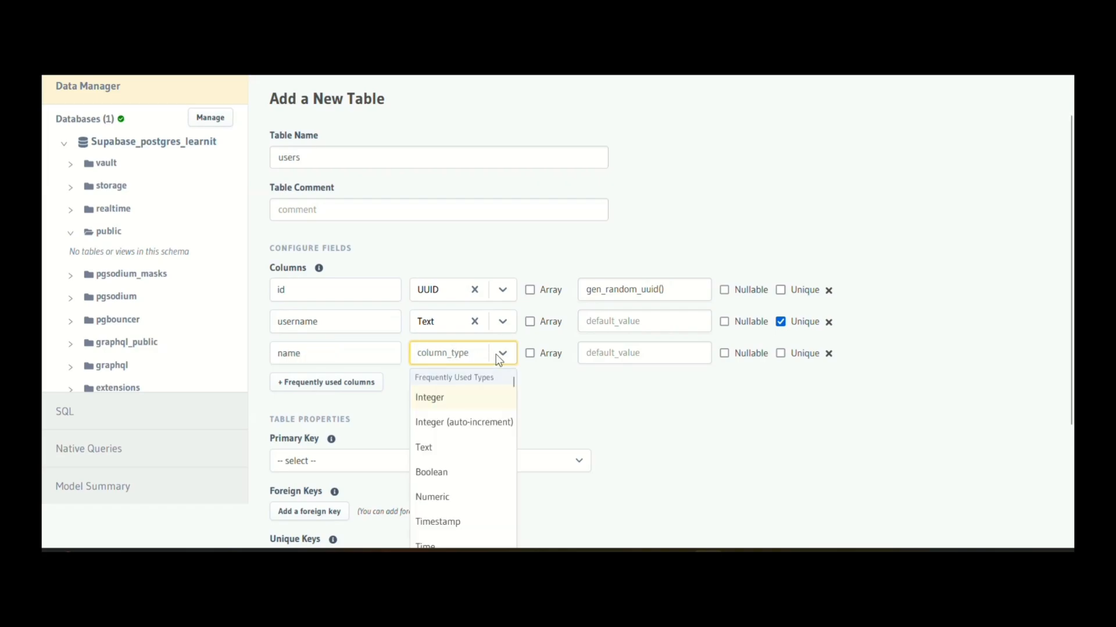
scroll(472, 392, down, 1)
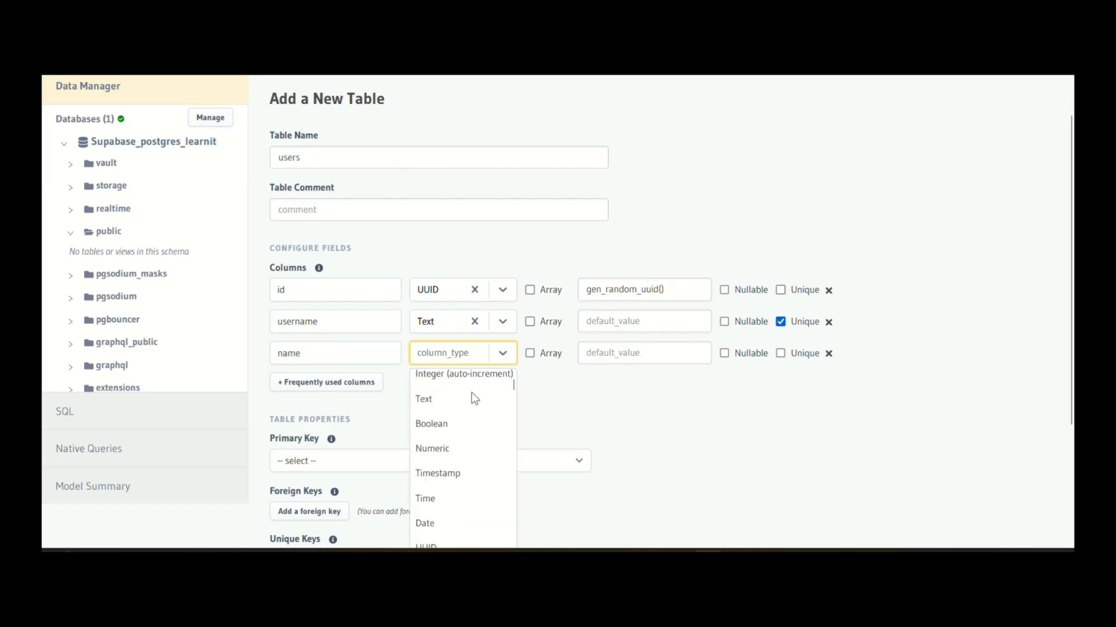
click(428, 402)
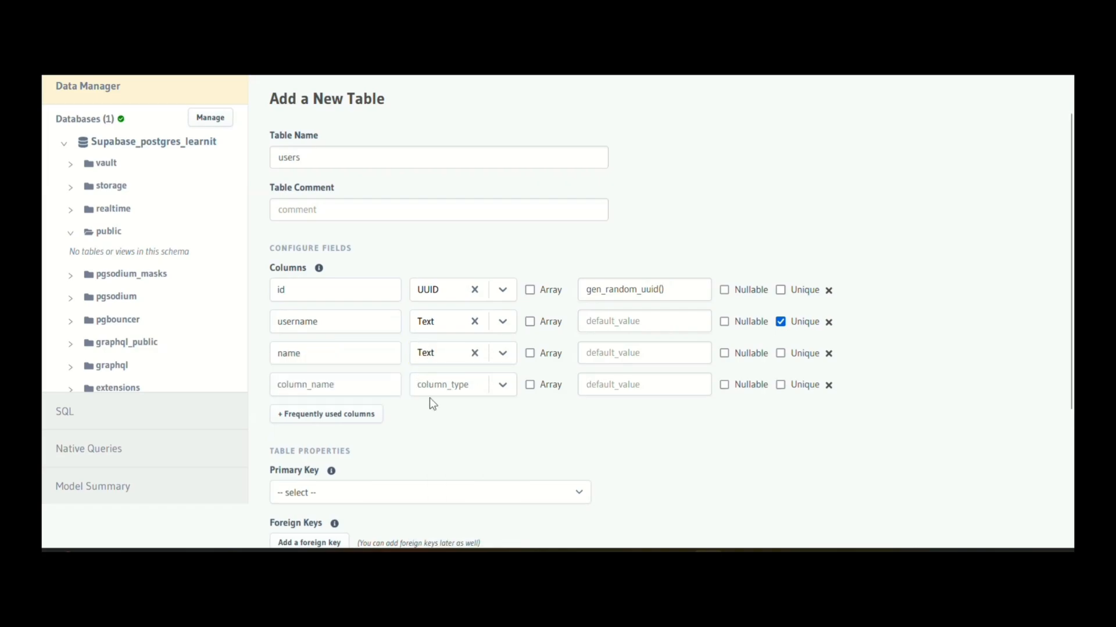
click(724, 353)
Add an email column of type Text and make it unique.
click(343, 386)
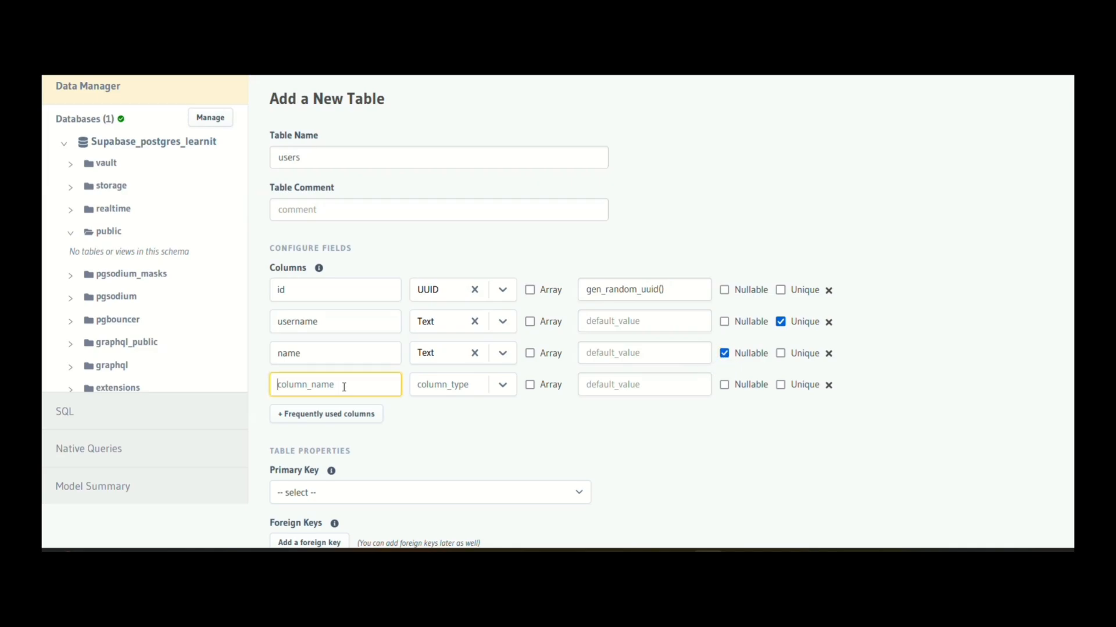
text(email)
click(501, 386)
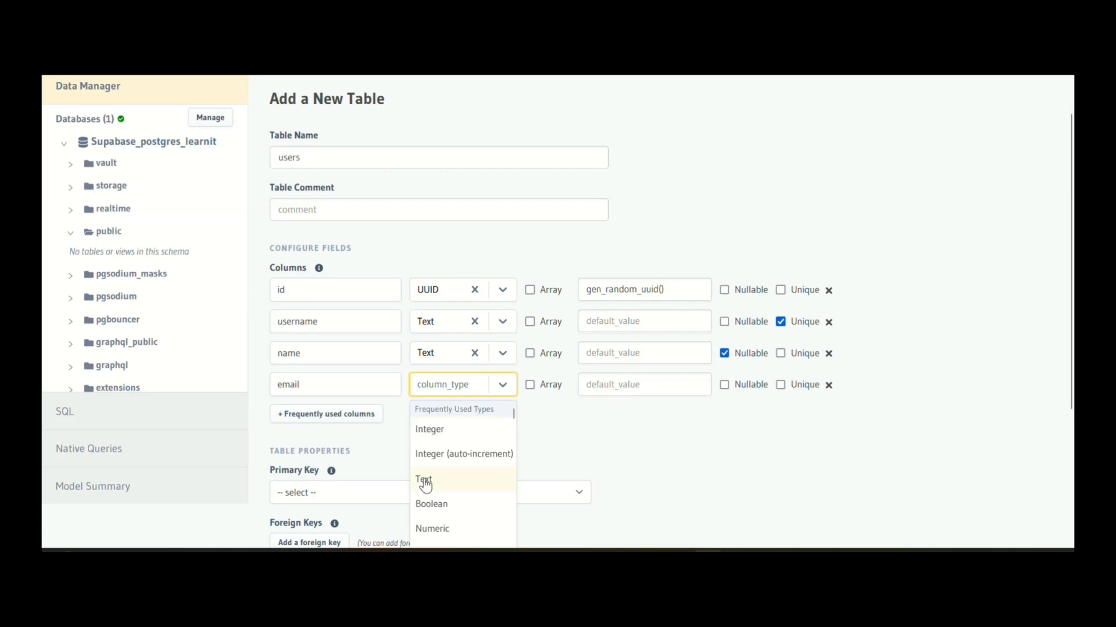
click(427, 481)
click(780, 384)
Add a profile_pic column of type Text with the default value /user.png.
scroll(781, 382, down, 1)
click(373, 352)
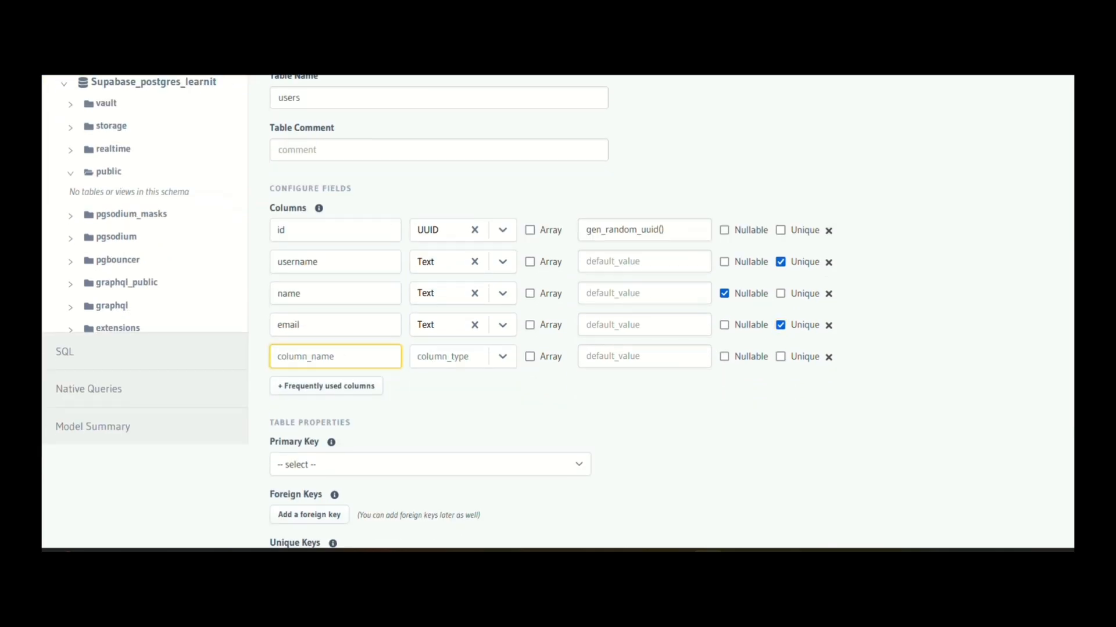
text(profile_pic)
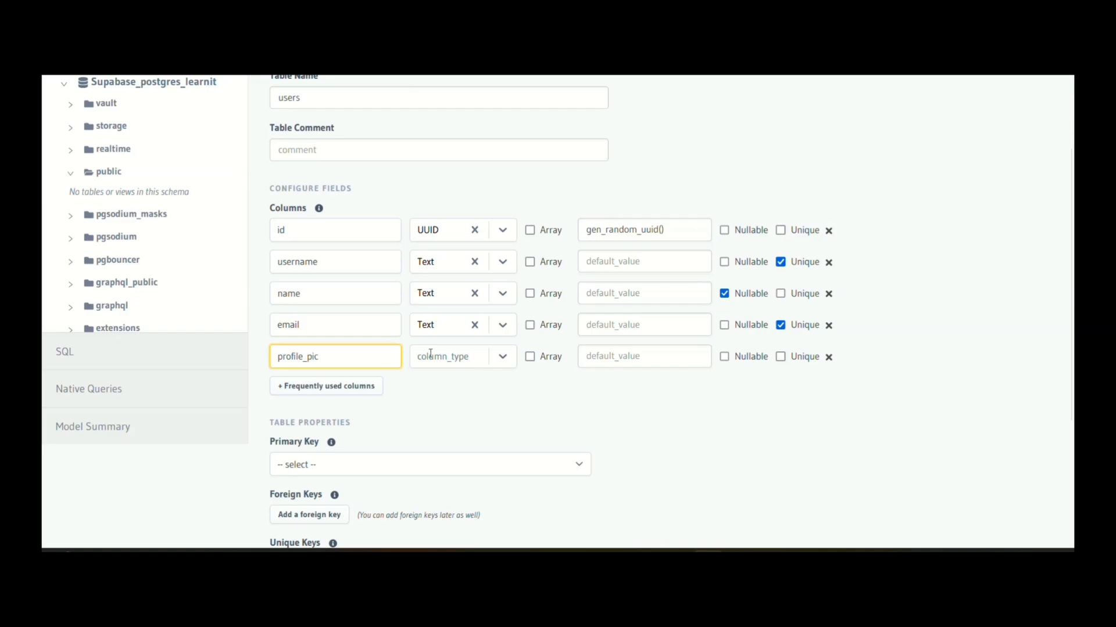
click(495, 358)
click(436, 458)
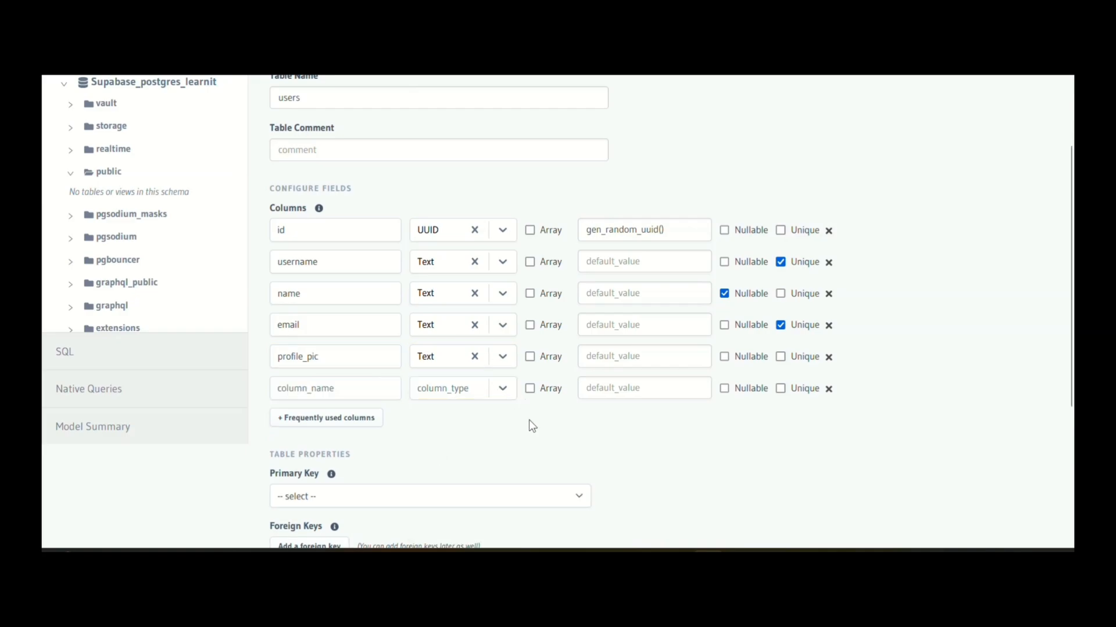
scroll(960, 337, down, 1)
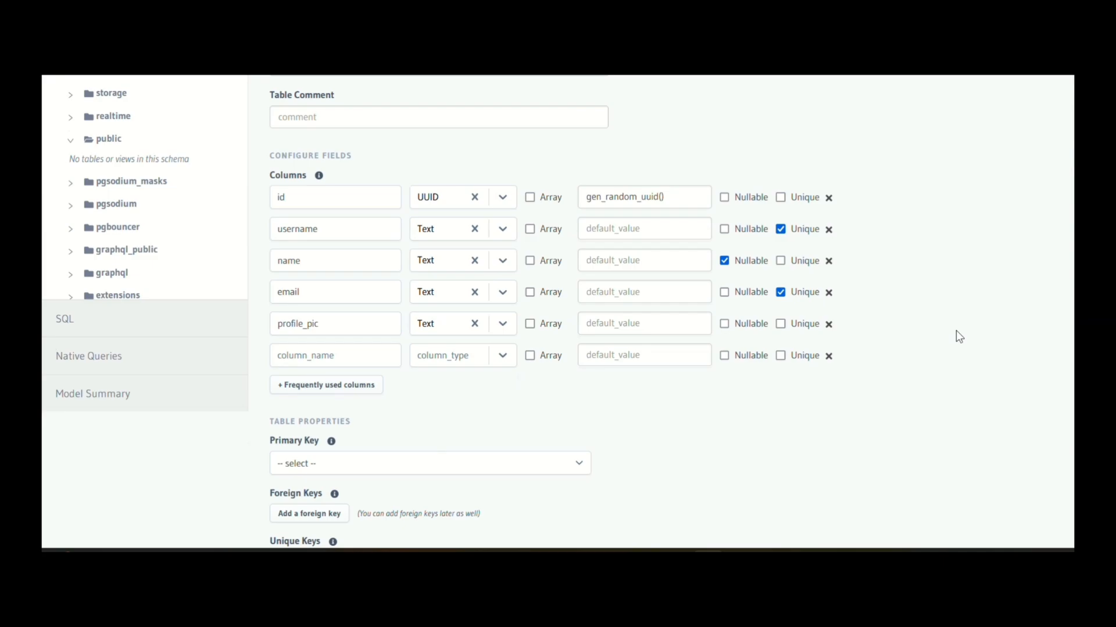
scroll(956, 330, down, 1)
click(643, 303)
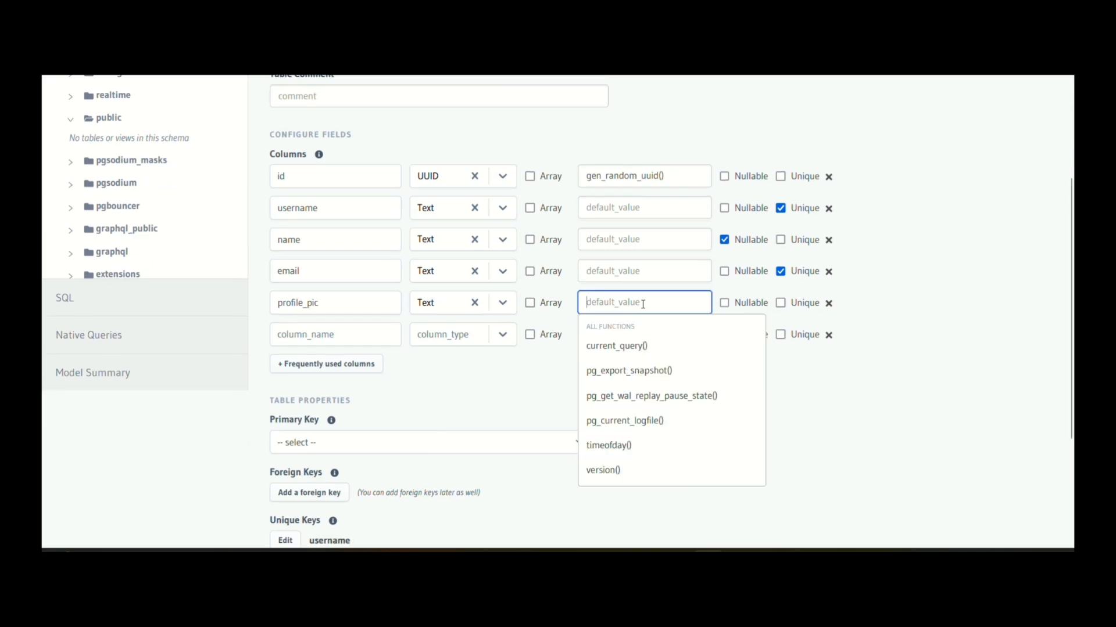
text(/user)
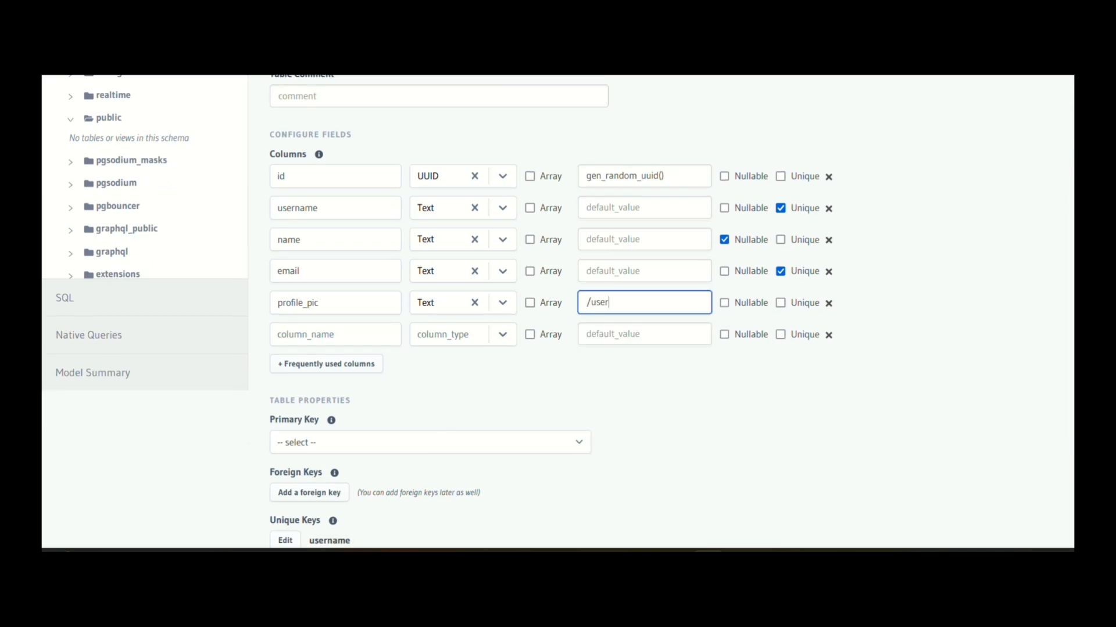
text(.png)
click(884, 301)
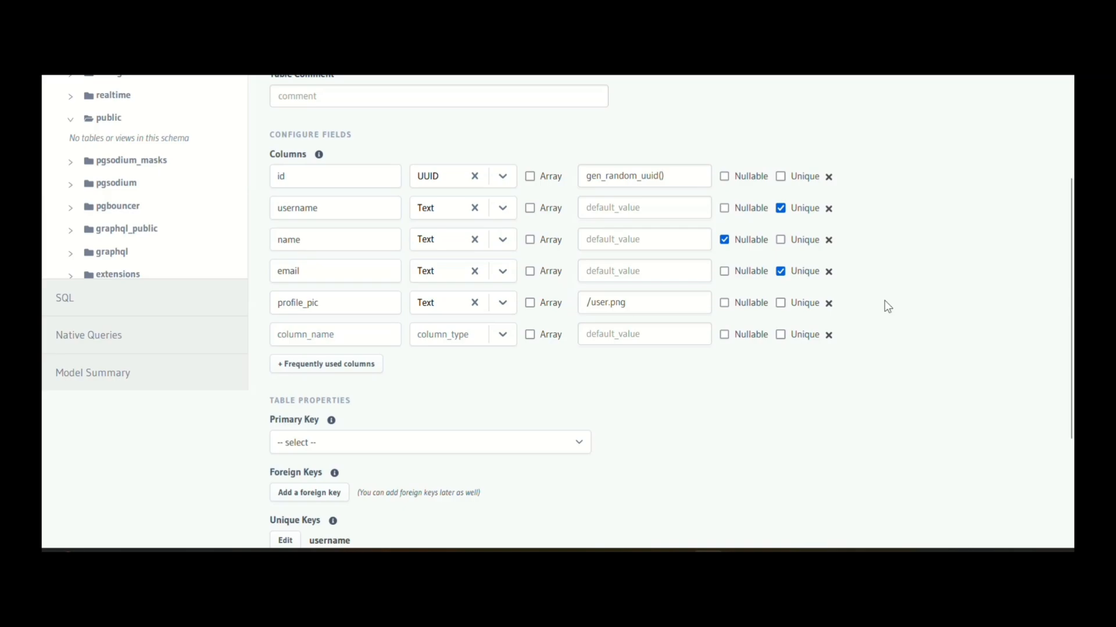
Add a created_at column of type Date with the default value now().
click(349, 339)
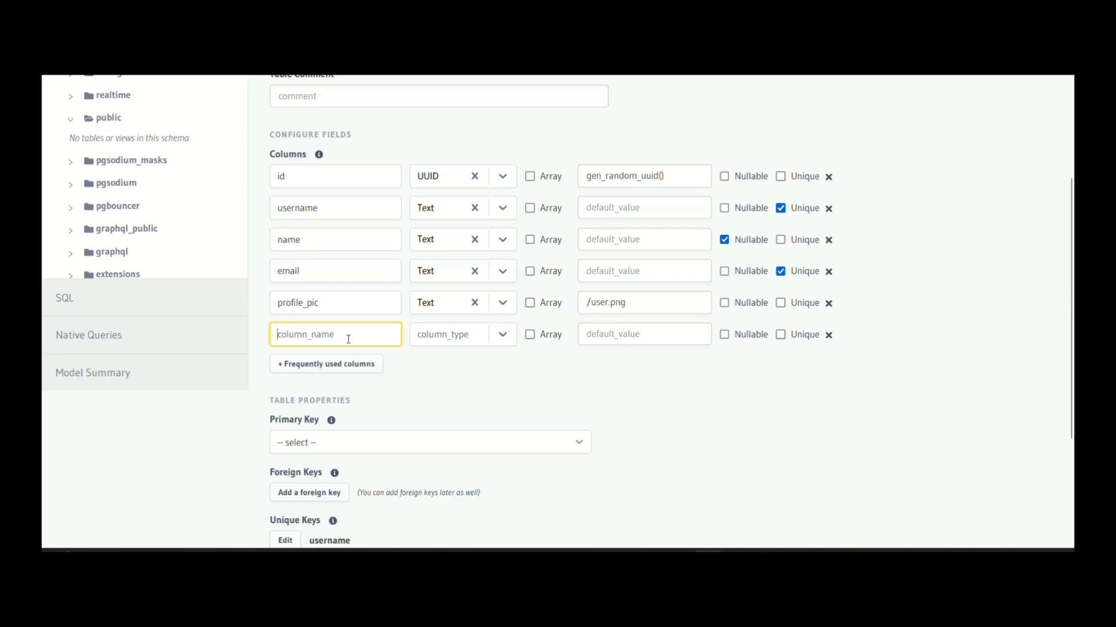
text(created_at)
click(503, 336)
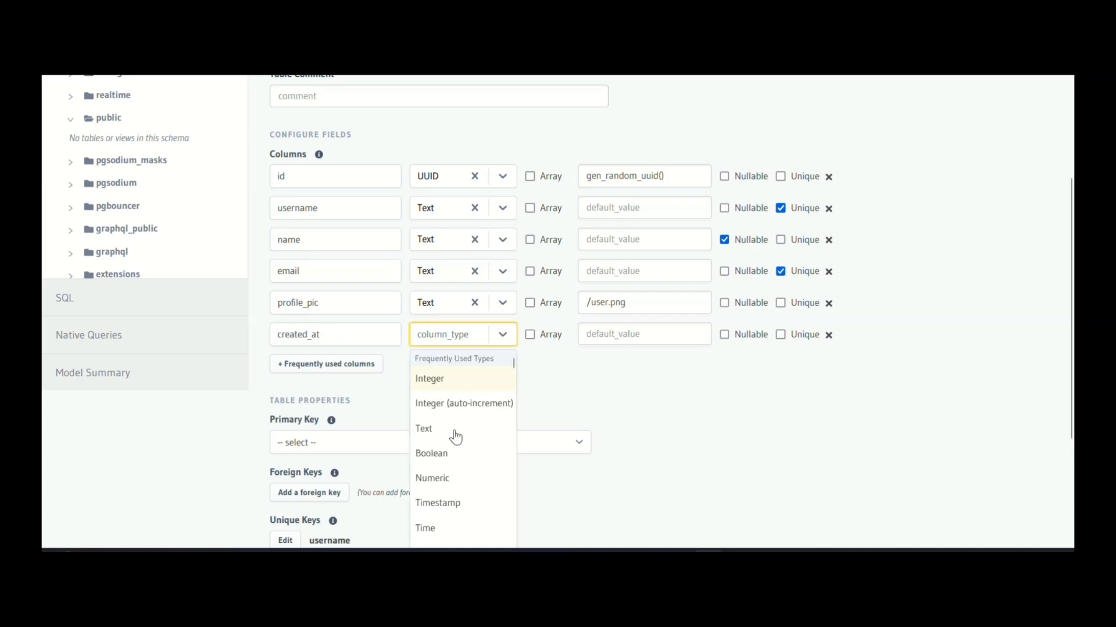
scroll(447, 465, down, 2)
click(430, 482)
click(660, 340)
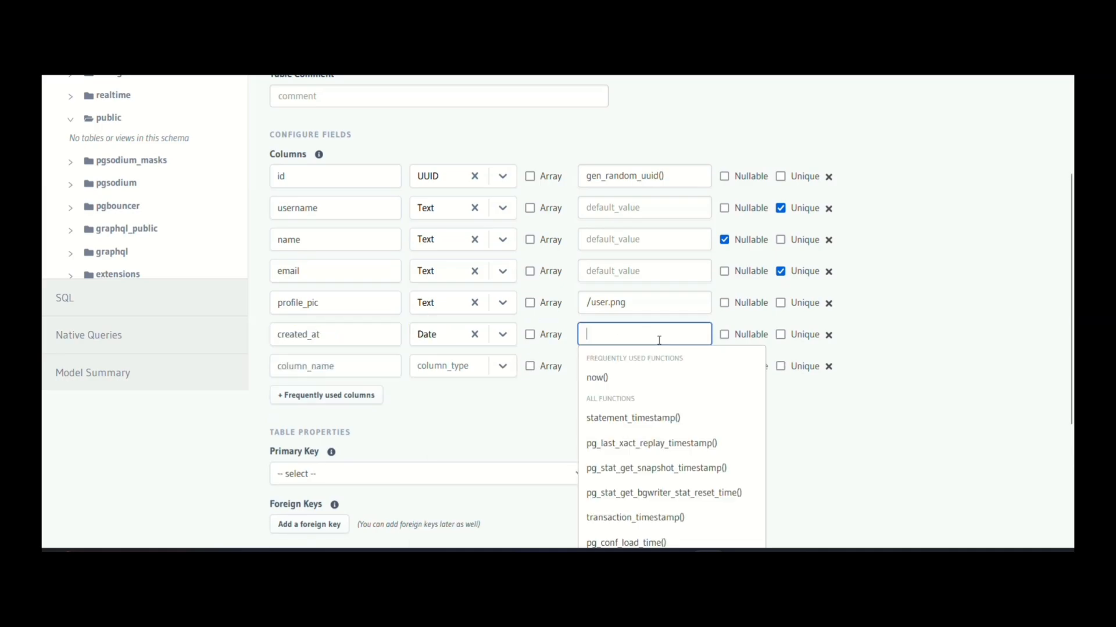
click(601, 378)
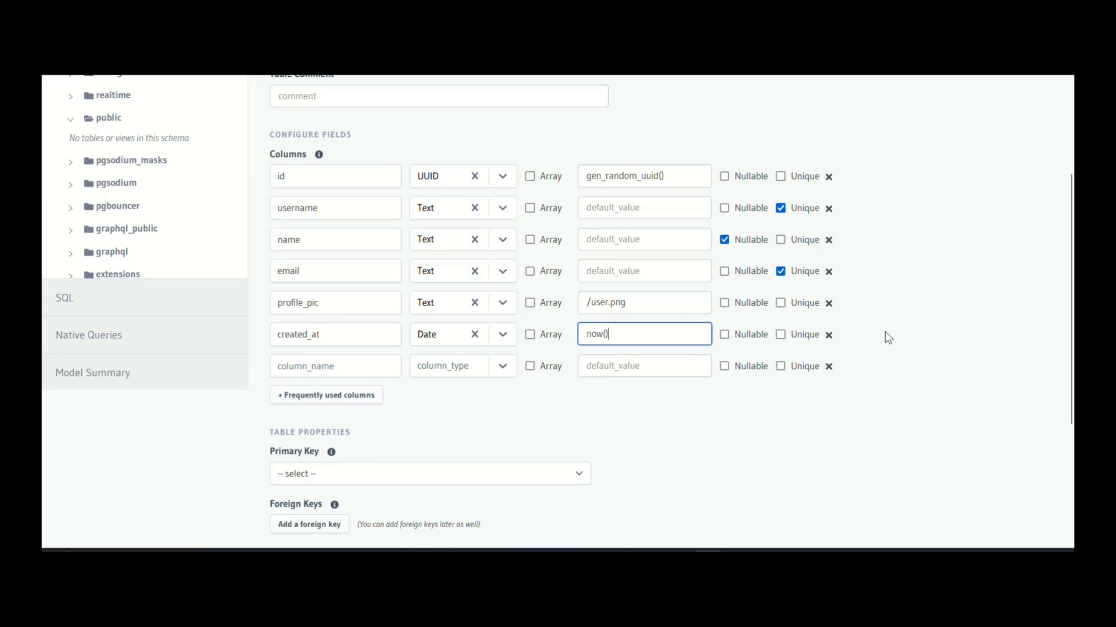
Add a role column of type Text with the default value student.
scroll(888, 338, down, 2)
click(351, 295)
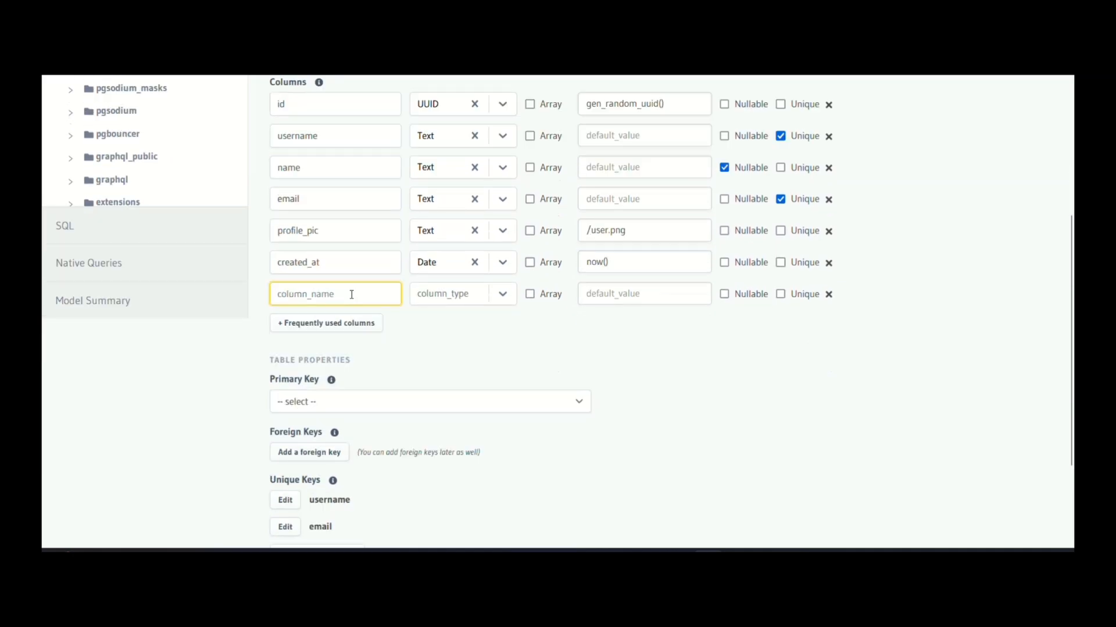
text(role)
click(503, 294)
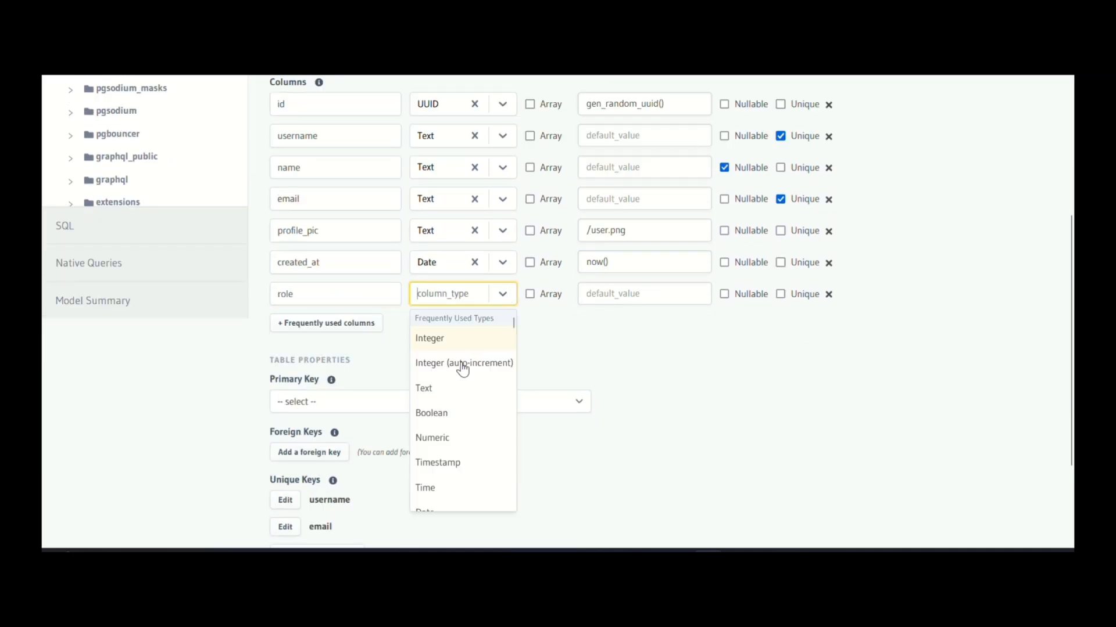
scroll(470, 429, down, 3)
scroll(470, 431, down, 4)
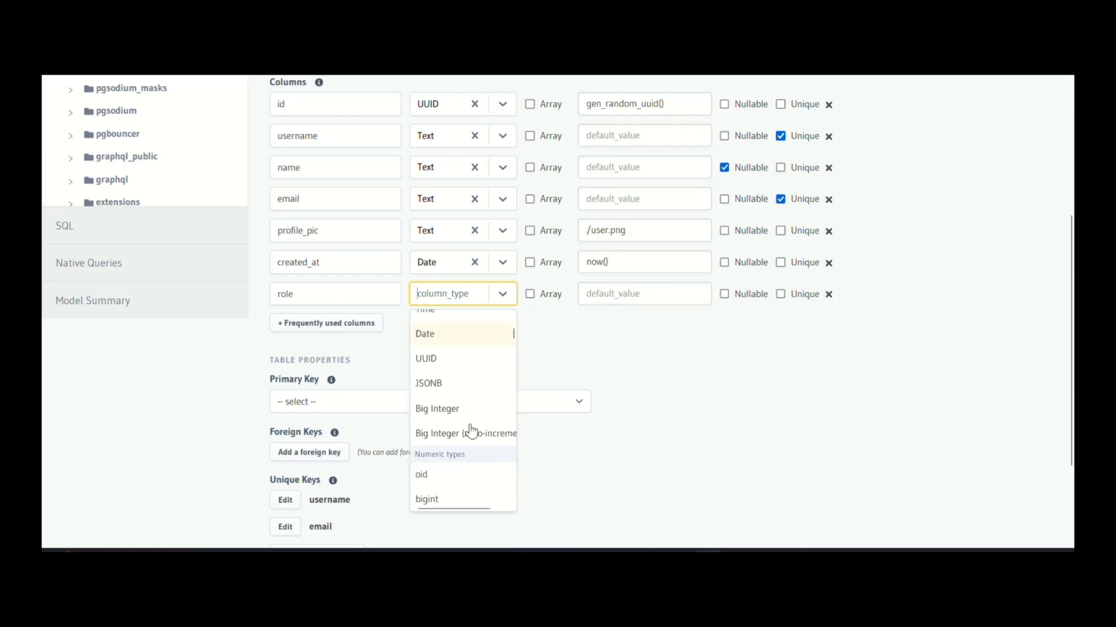
scroll(470, 431, up, 6)
scroll(472, 430, up, 3)
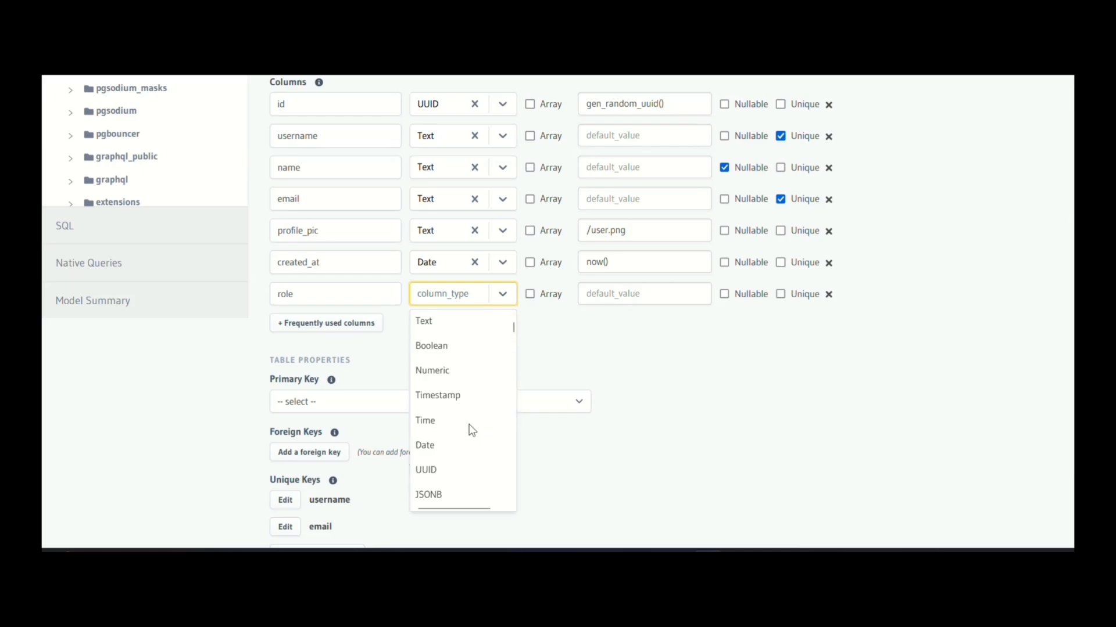
scroll(471, 431, down, 1)
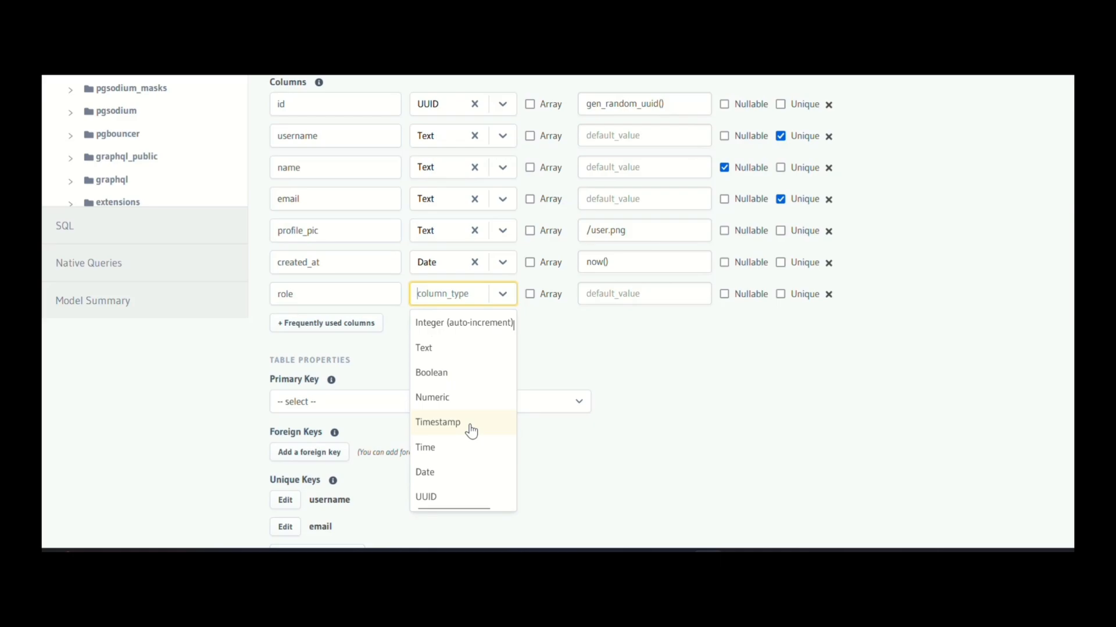
click(445, 332)
scroll(685, 375, up, 1)
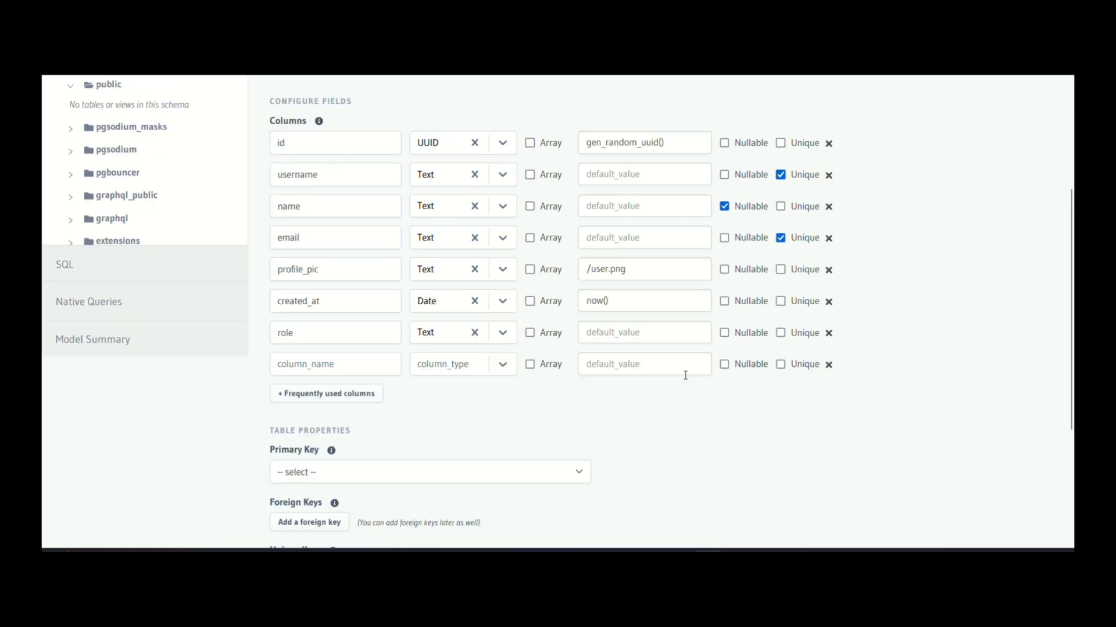
click(609, 335)
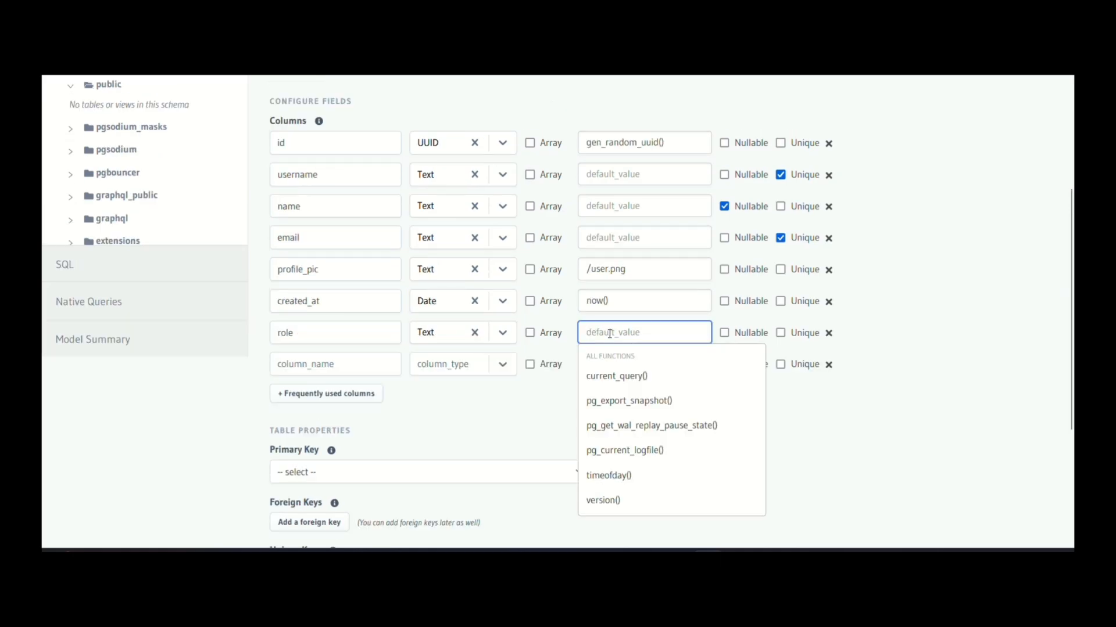
text(student)
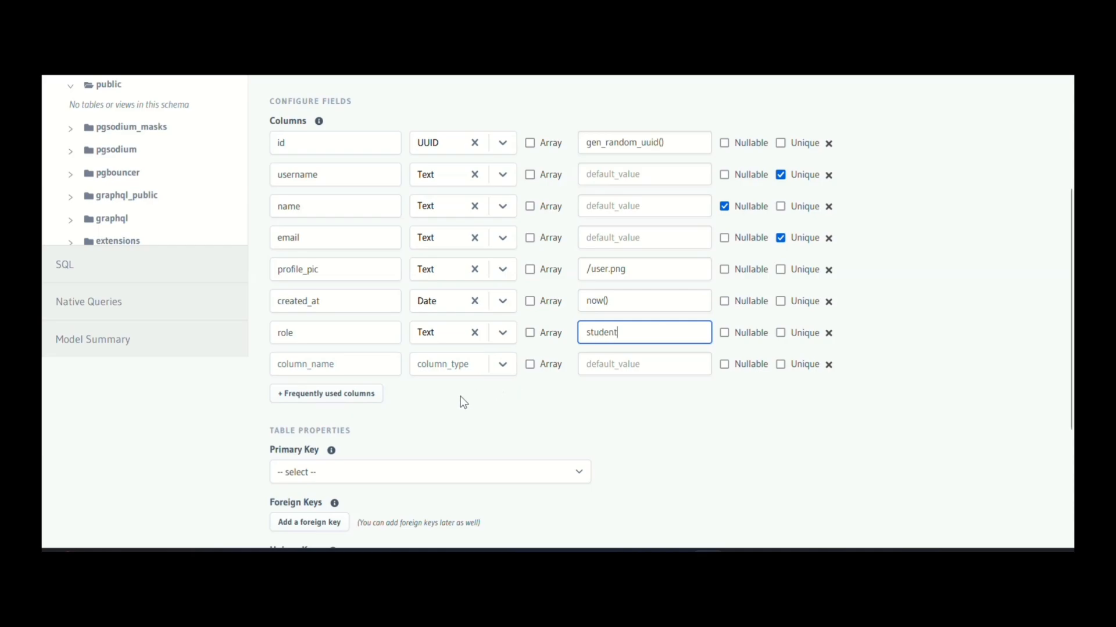
Set id as the users table's primary key and create the table.
scroll(406, 389, down, 1)
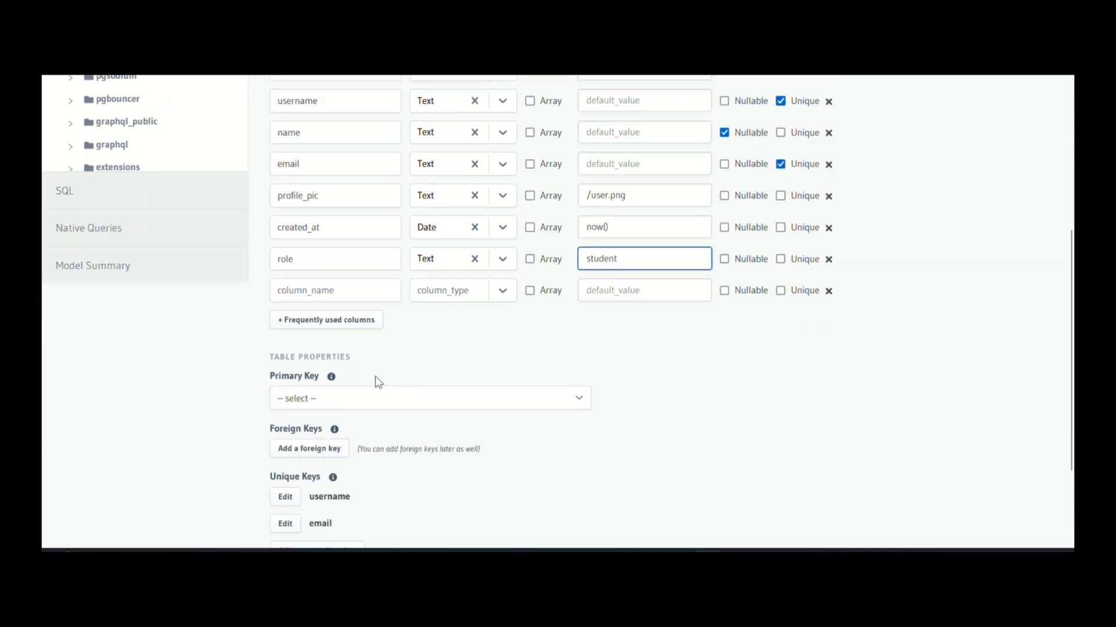
scroll(418, 375, up, 2)
scroll(465, 367, down, 3)
click(399, 322)
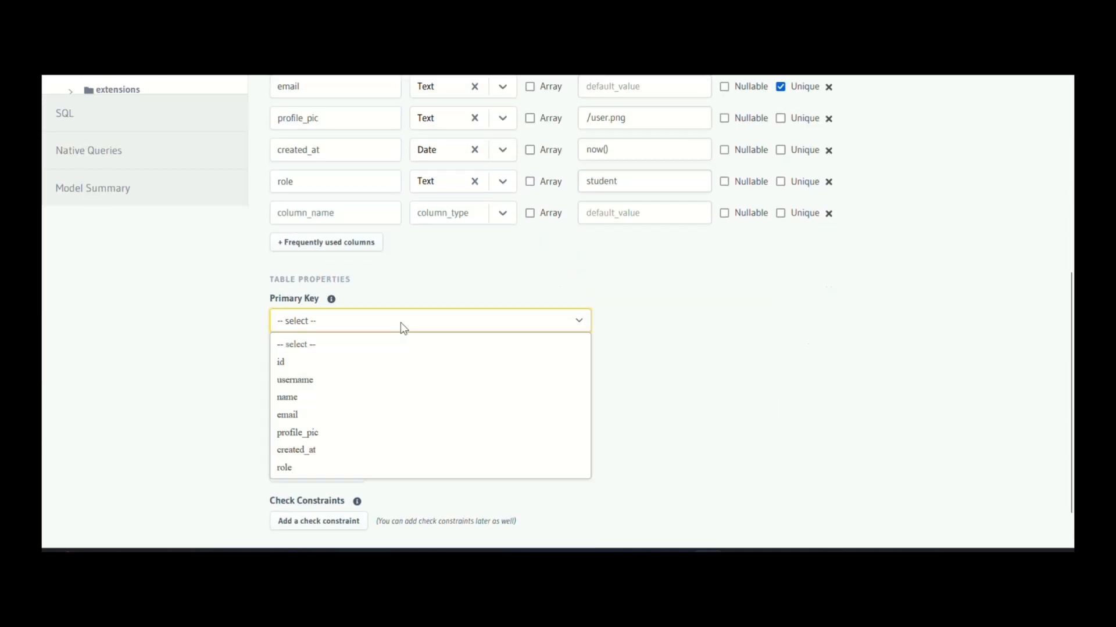
click(289, 361)
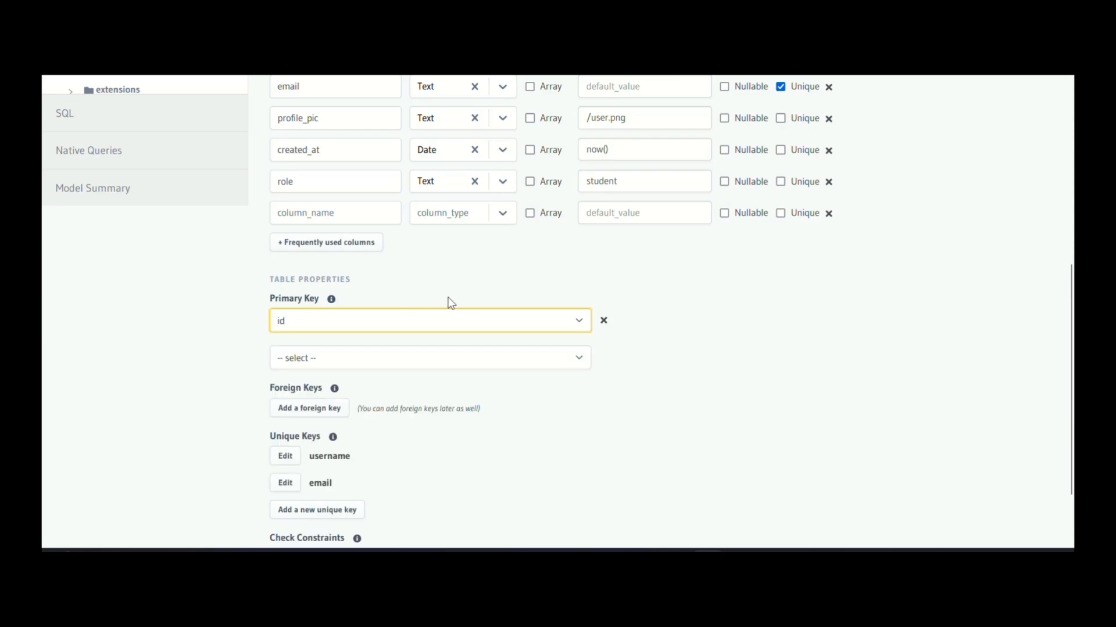
mouse_move(332, 302)
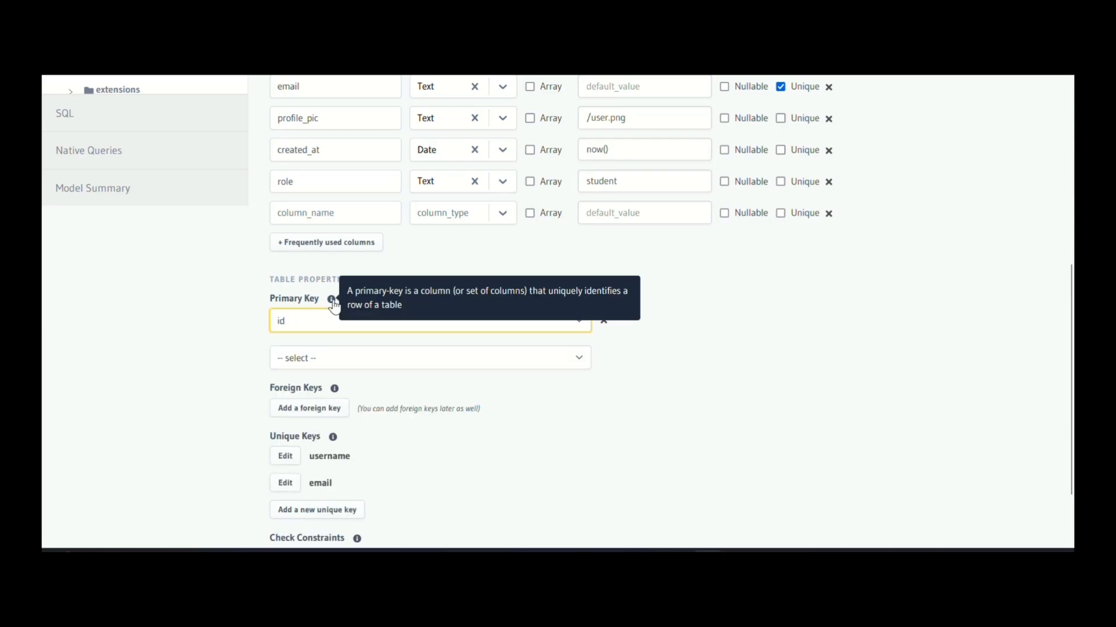
scroll(635, 378, down, 2)
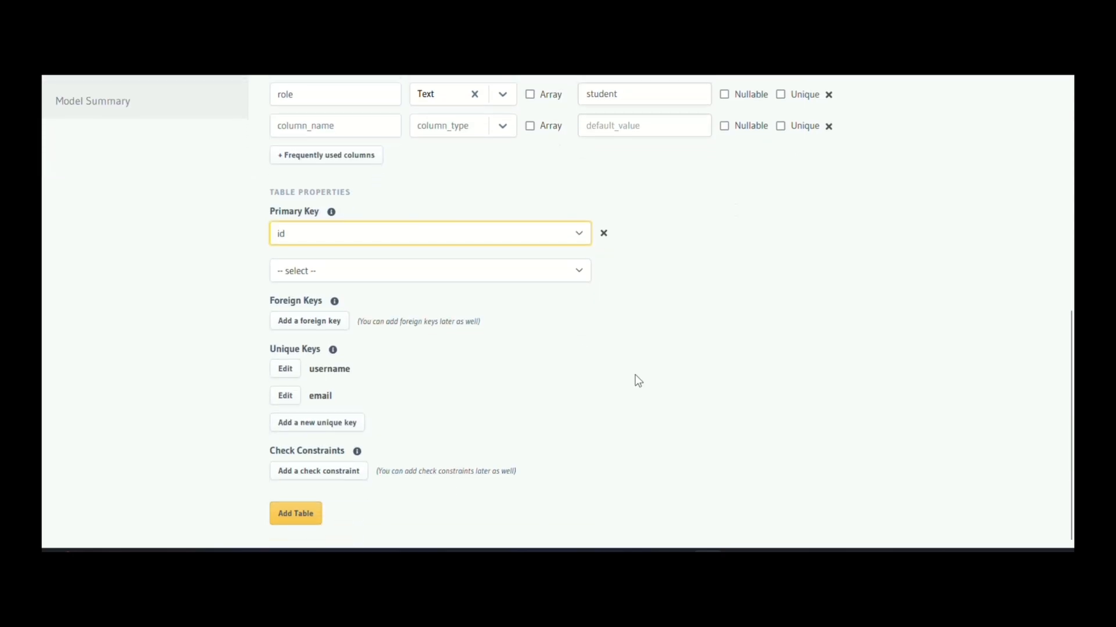
click(293, 517)
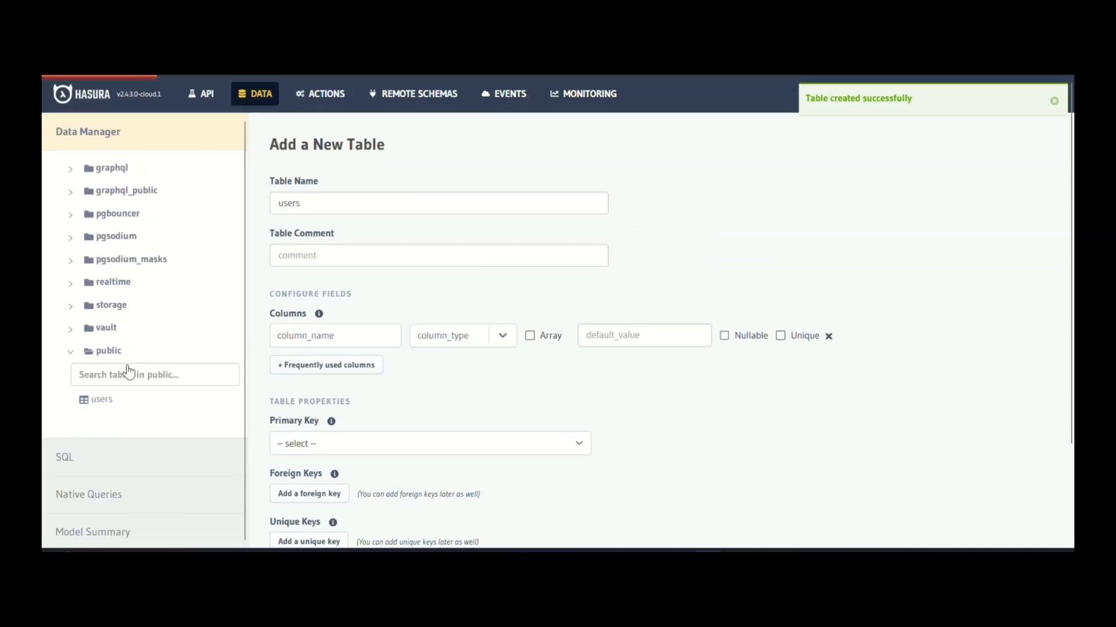
View the users table's column definitions, and start a new table named courses in the public schema.
click(100, 399)
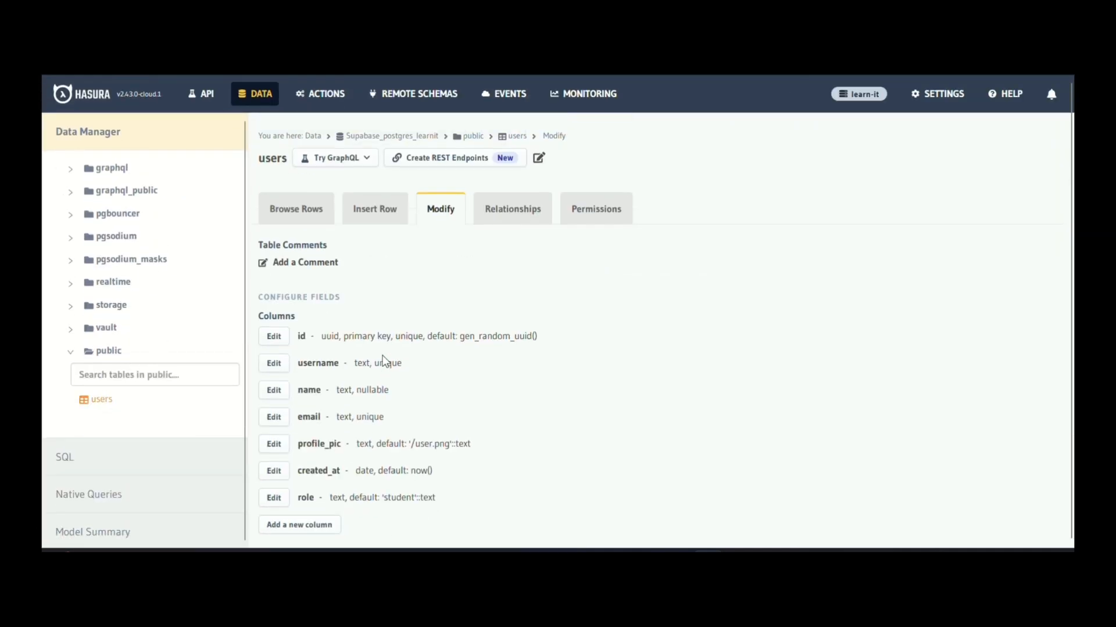
click(112, 354)
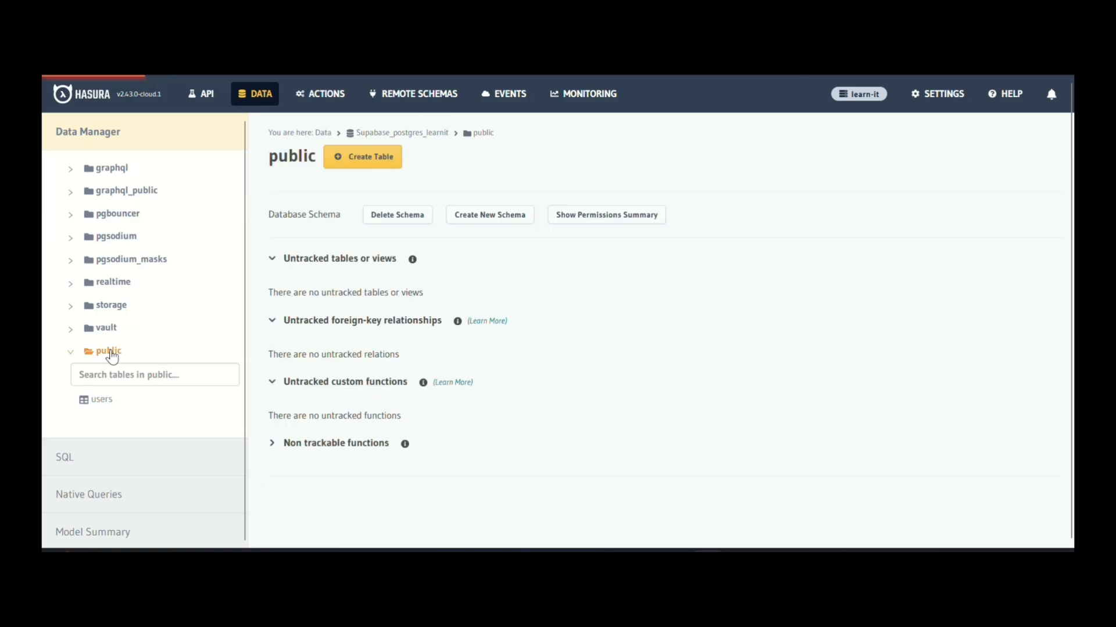
click(372, 159)
click(374, 204)
text(co)
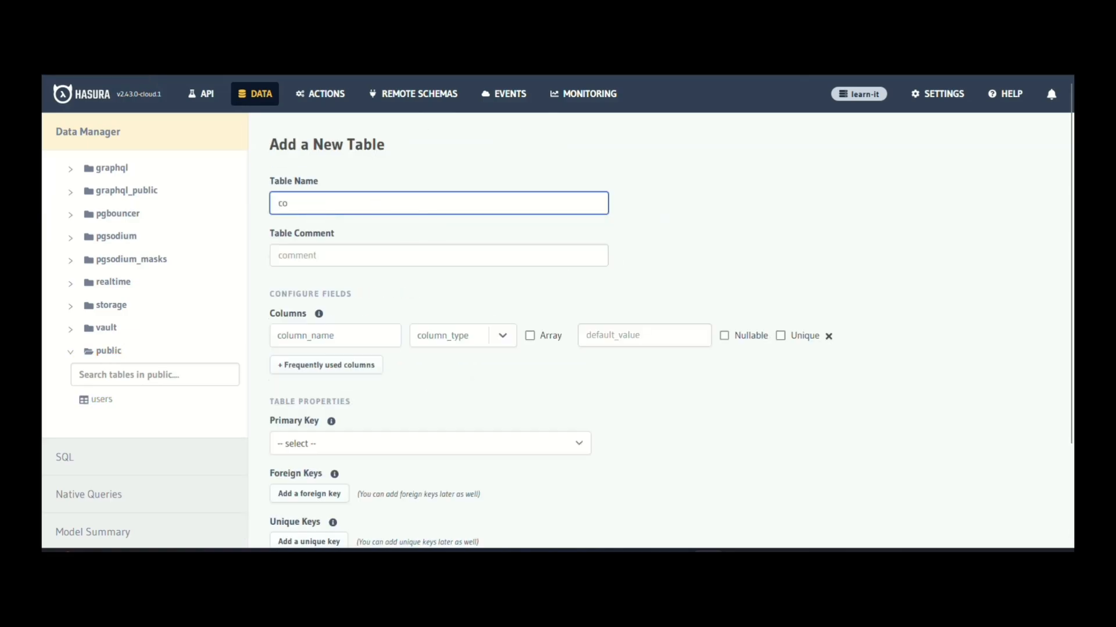
text(urses)
Add an id column of type UUID with the default value gen_random_uuid() to the courses table.
scroll(650, 242, down, 1)
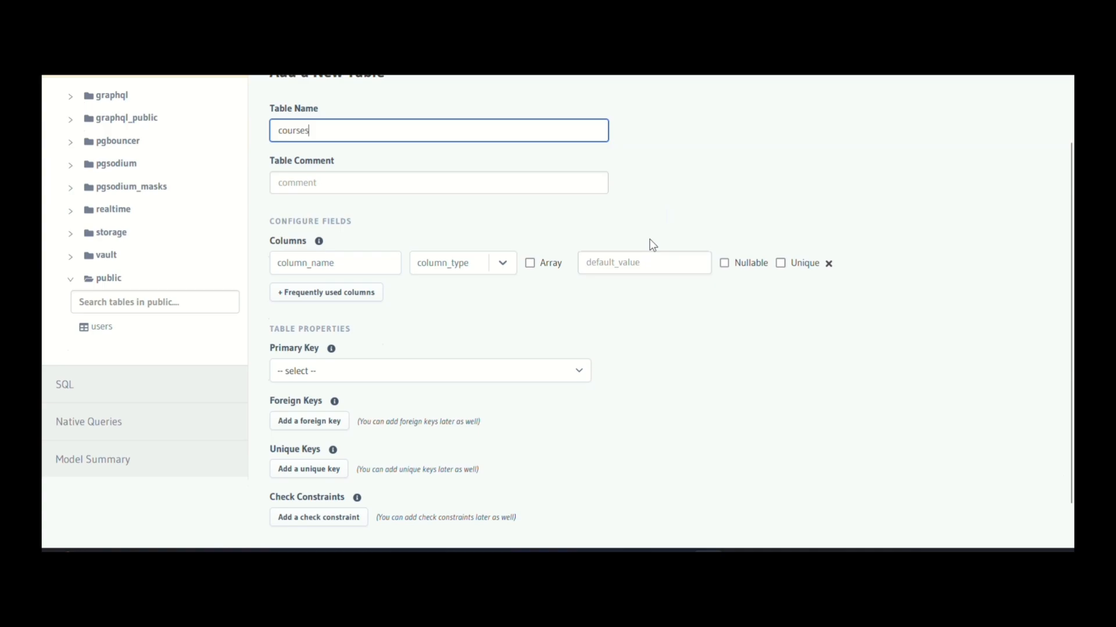
click(368, 264)
text(id)
click(497, 256)
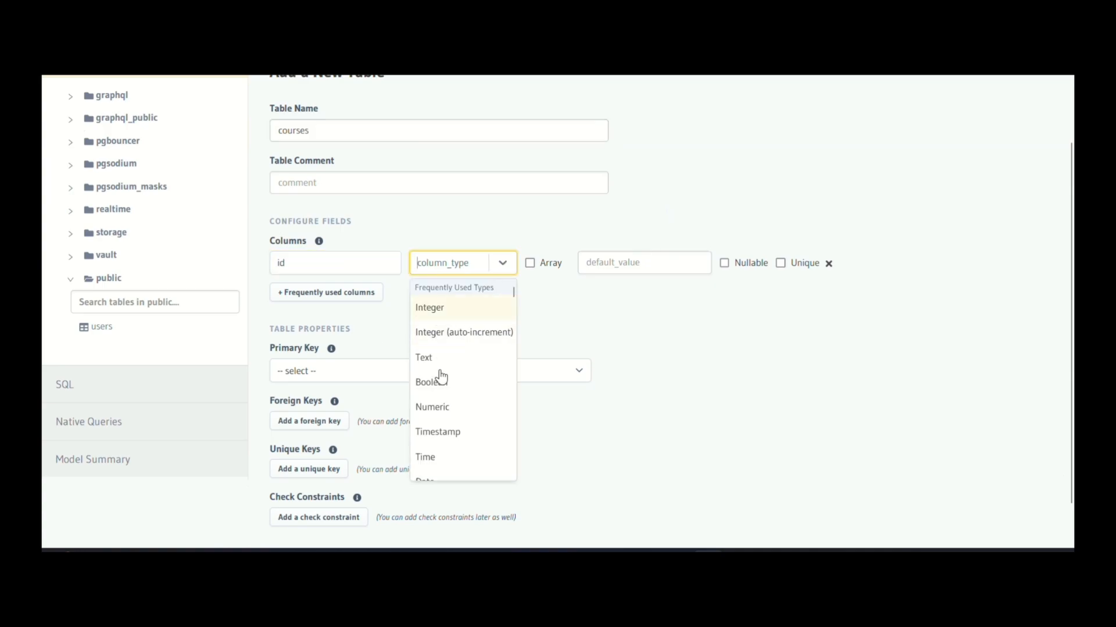
scroll(441, 395, down, 2)
click(440, 421)
click(610, 264)
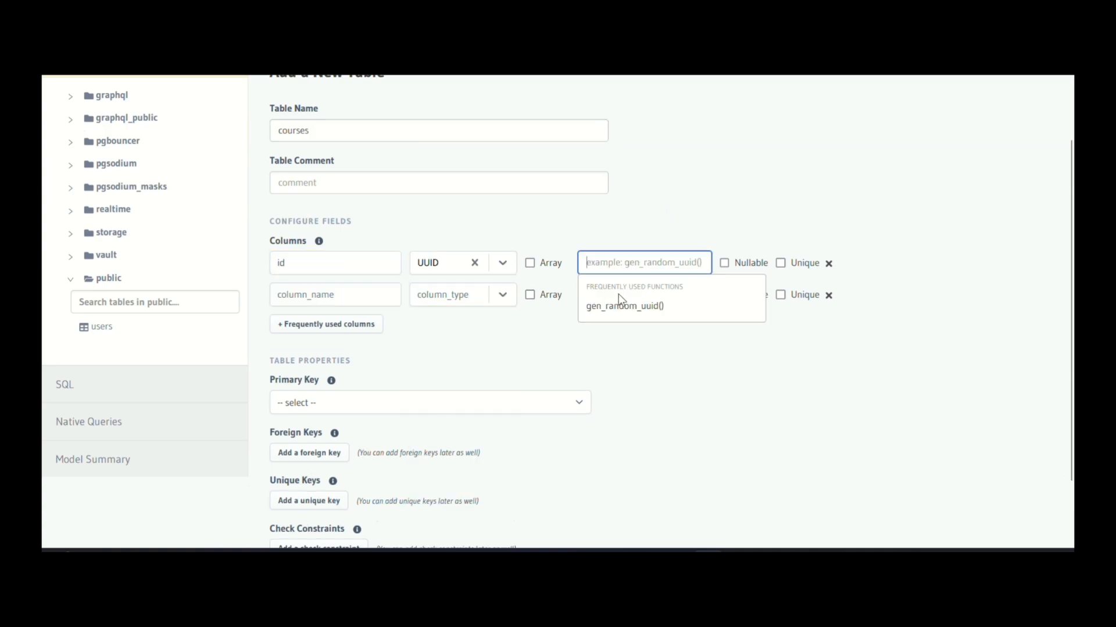
click(618, 302)
Add a title column of type Text to the courses table.
click(343, 298)
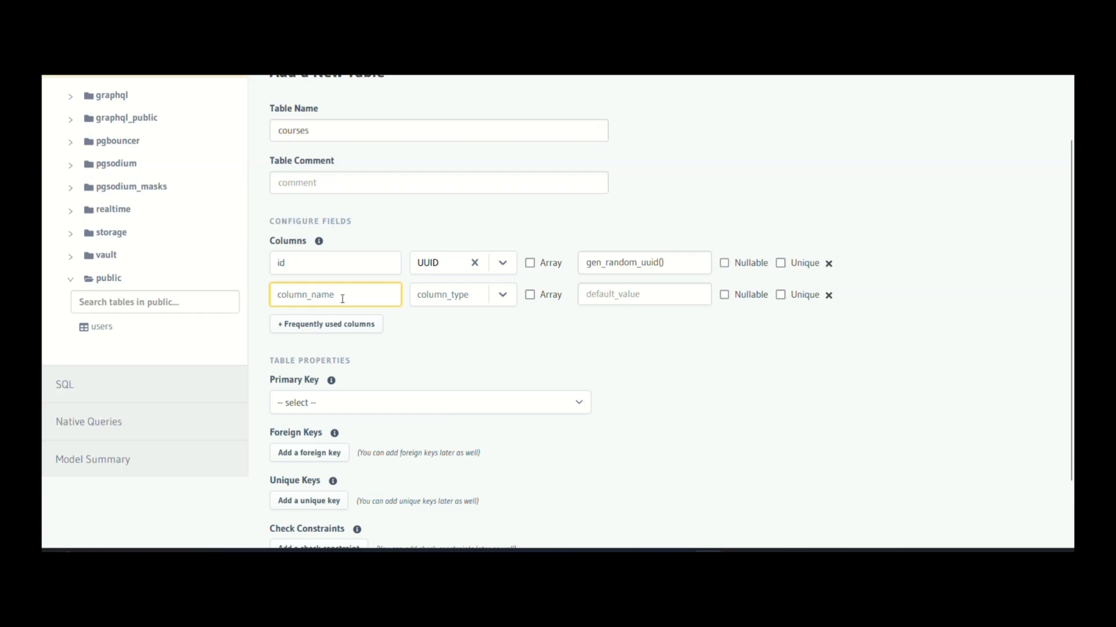
text(title)
click(480, 295)
click(448, 390)
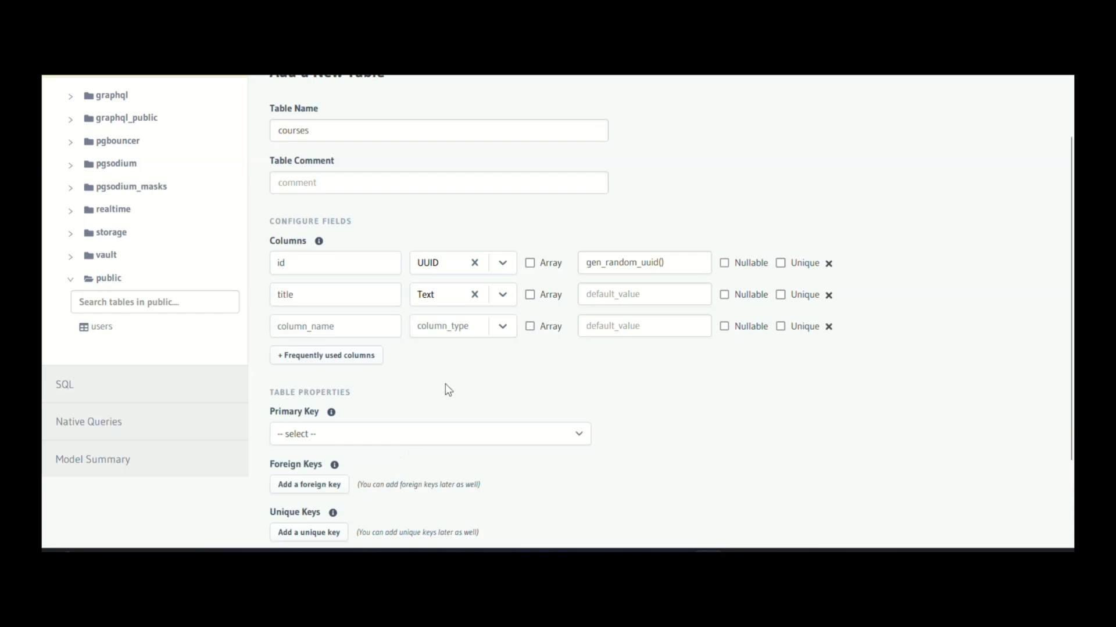
Add a description column of type Text to the courses table and make it nullable.
text(description)
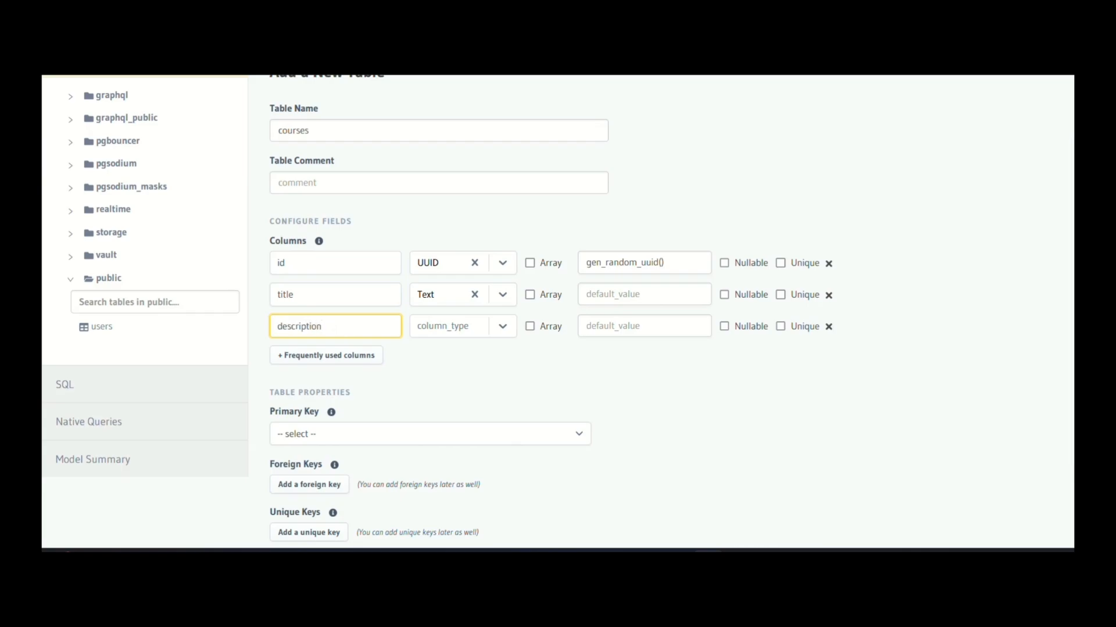
click(459, 329)
click(429, 423)
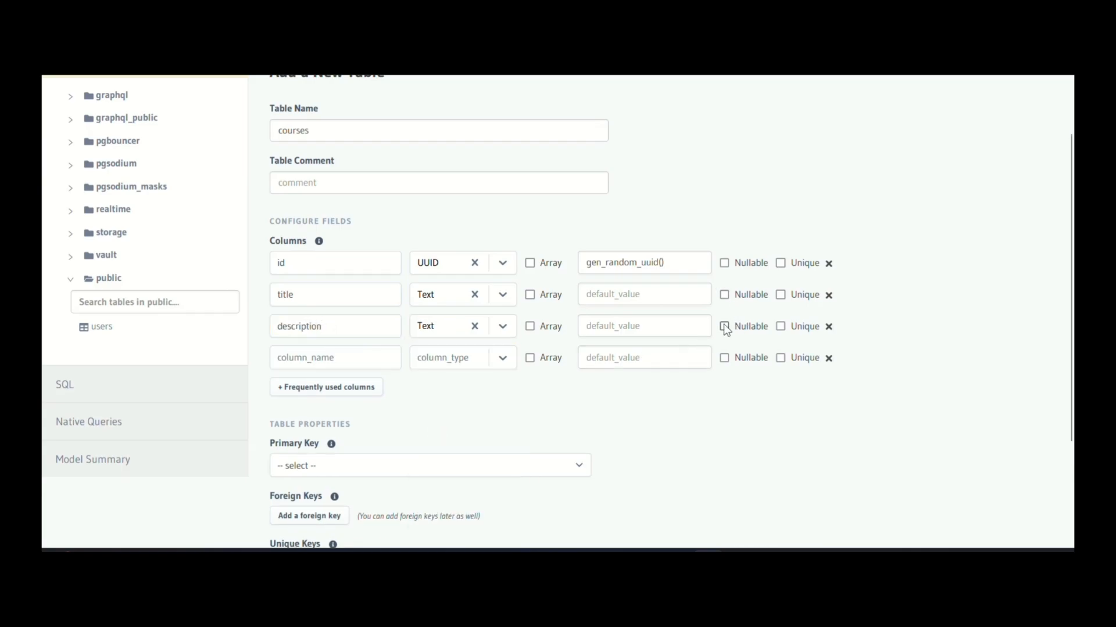
Add a category column of type Text to the courses table.
click(326, 358)
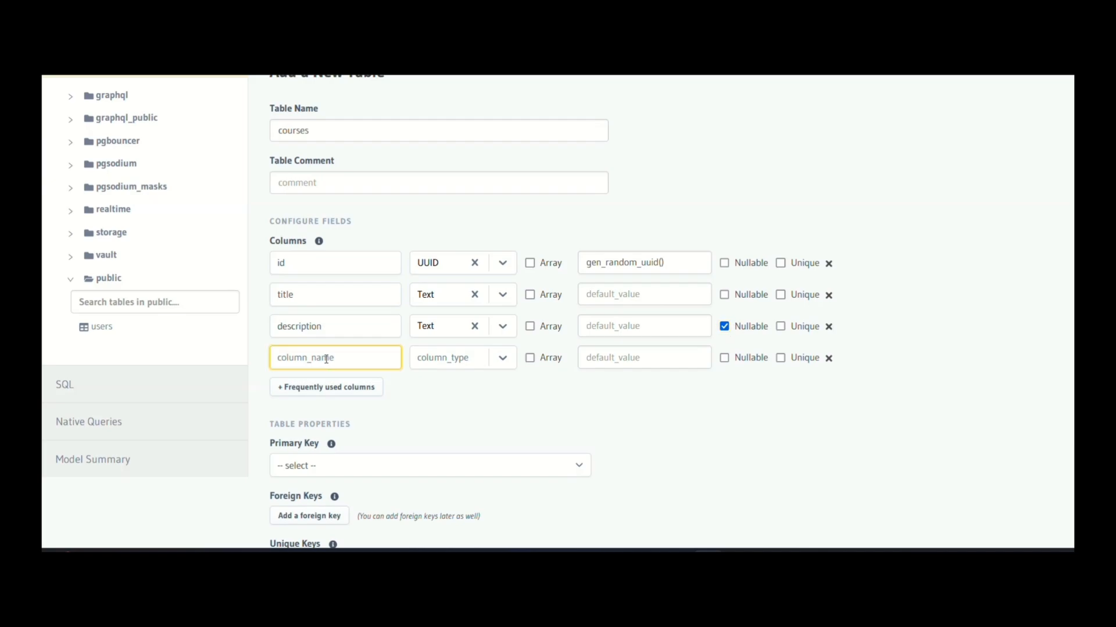
text(category)
click(501, 359)
scroll(559, 426, down, 2)
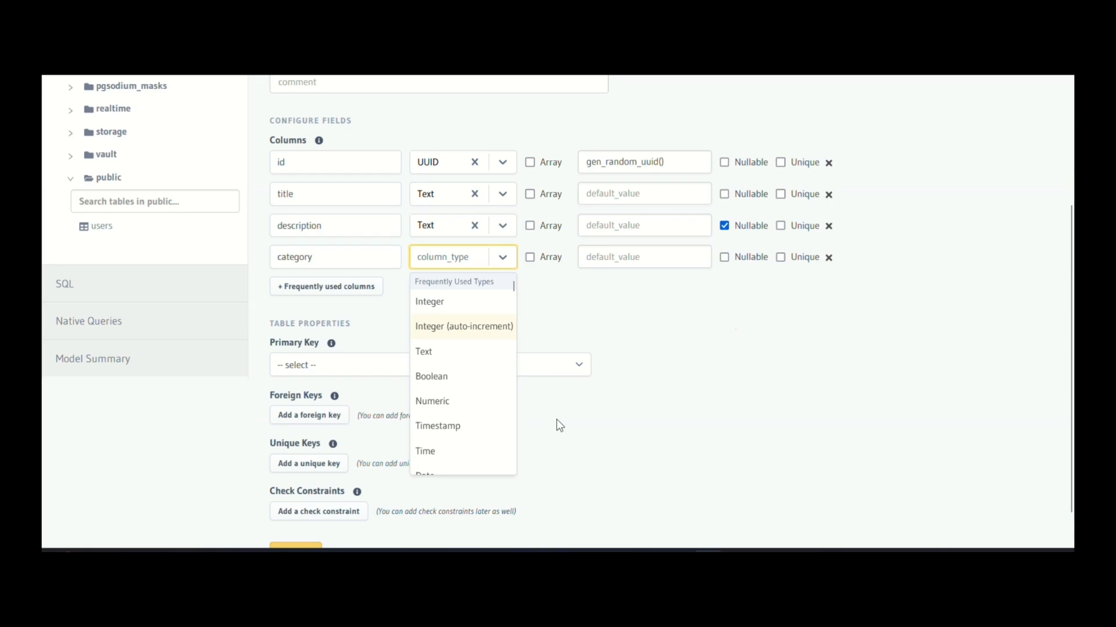
scroll(456, 399, down, 2)
scroll(434, 356, up, 3)
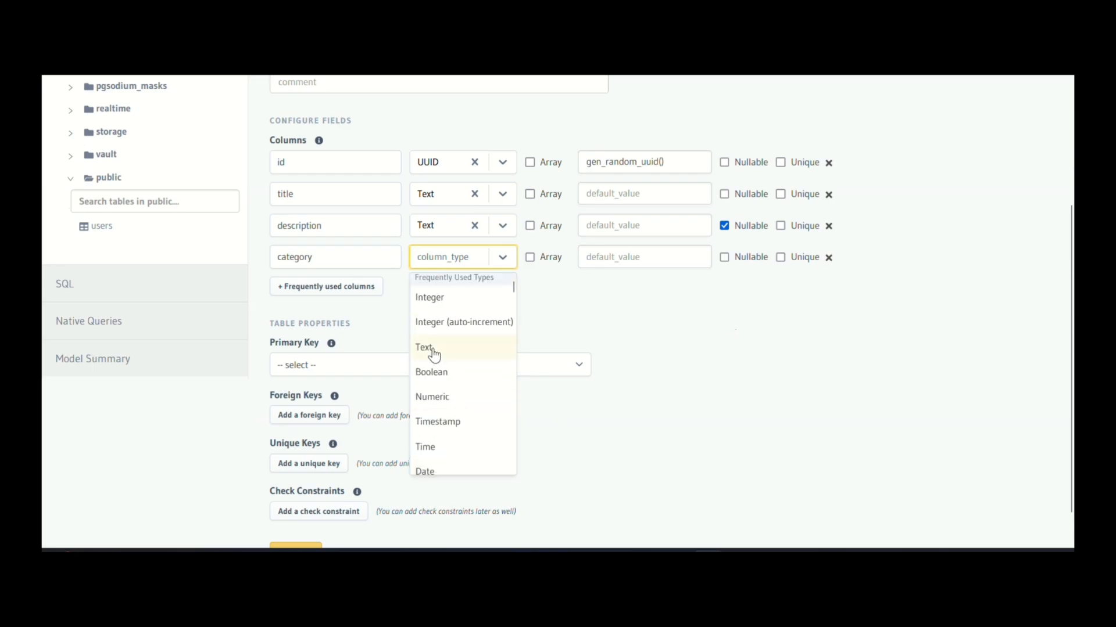
click(432, 350)
Add an is_paid column of type Boolean with the default value false to the courses table.
scroll(567, 344, up, 1)
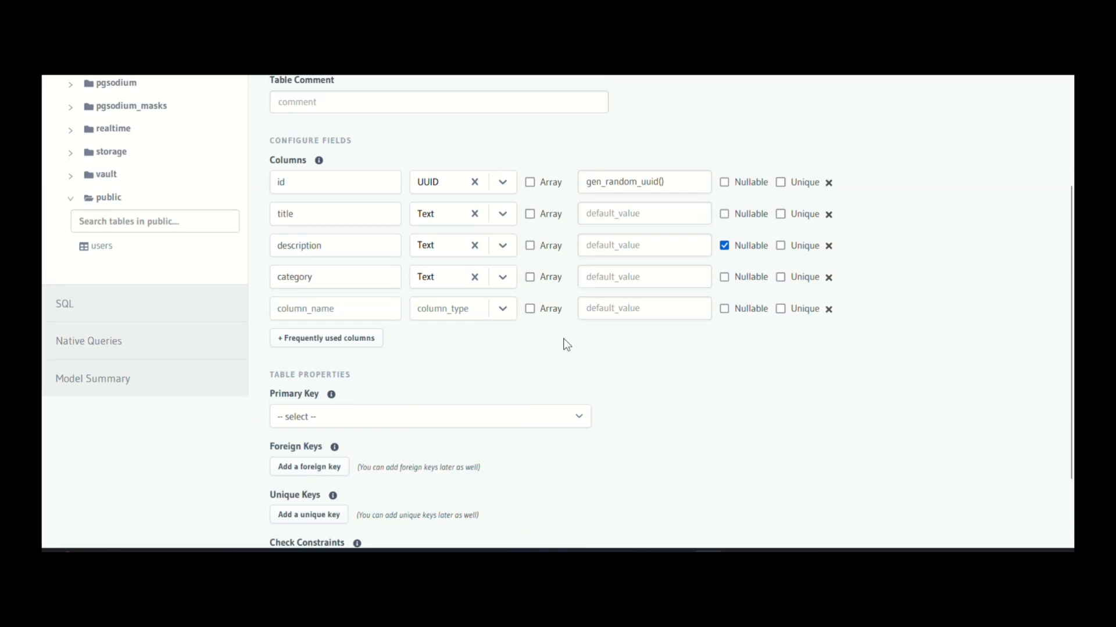
click(361, 315)
text(is)
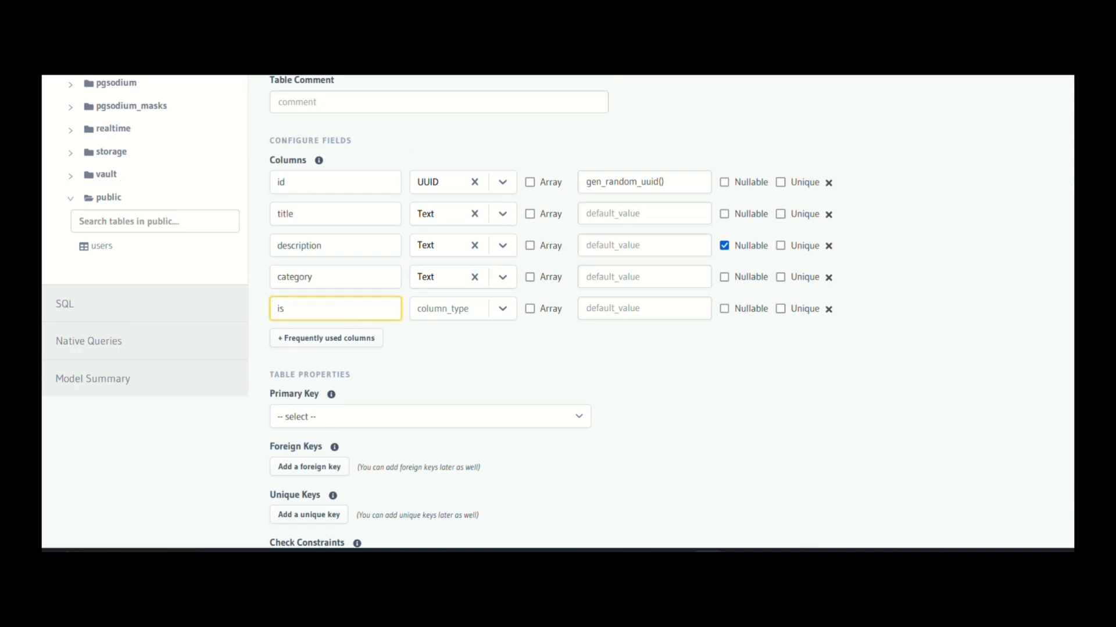
text(_paid)
key(Tab)
click(503, 316)
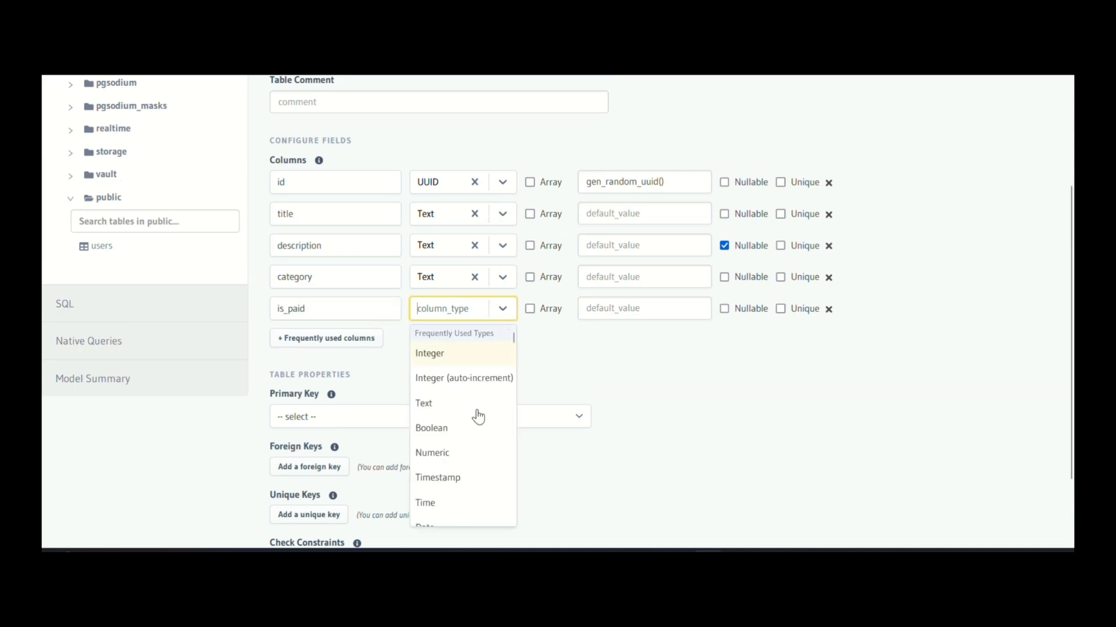
scroll(478, 417, down, 1)
click(430, 386)
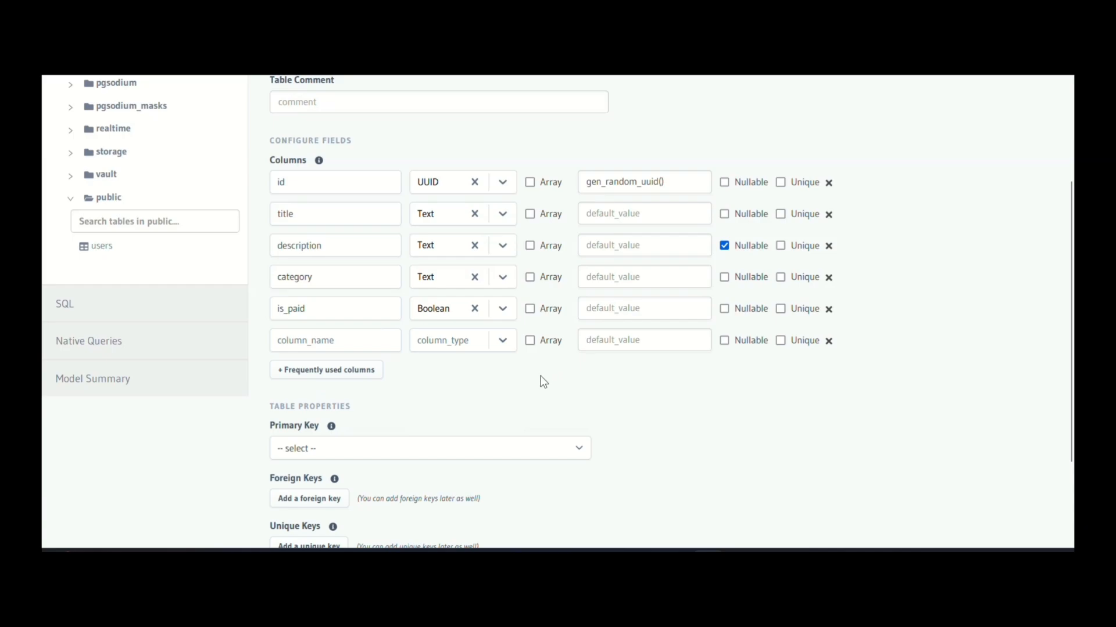
click(606, 309)
text(false)
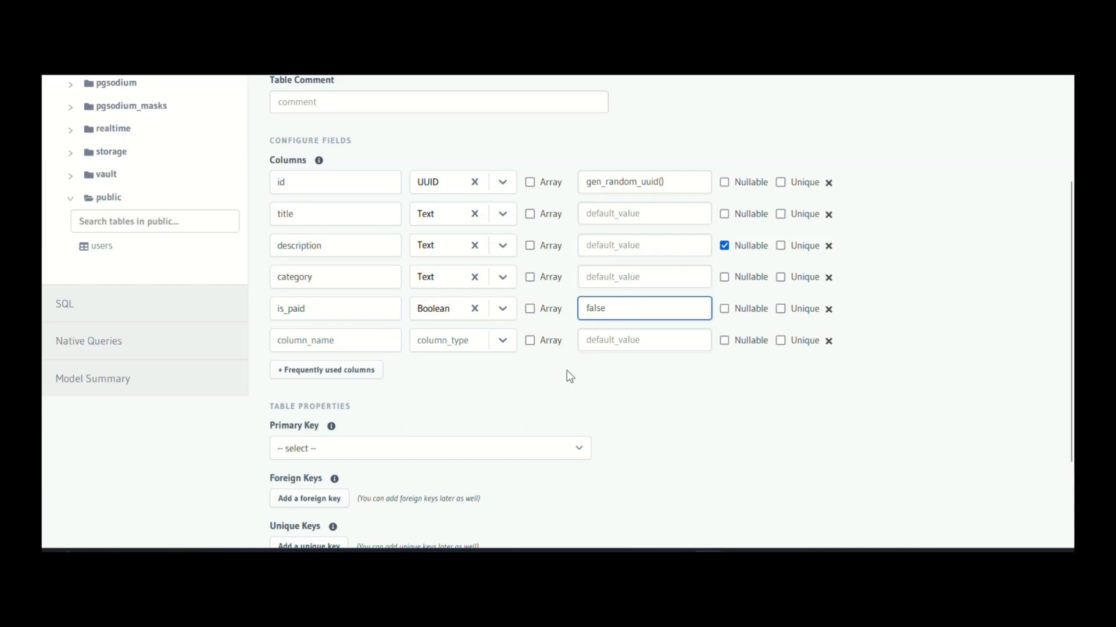
click(567, 371)
Add a price column of type Integer to the courses table and make it nullable.
click(323, 341)
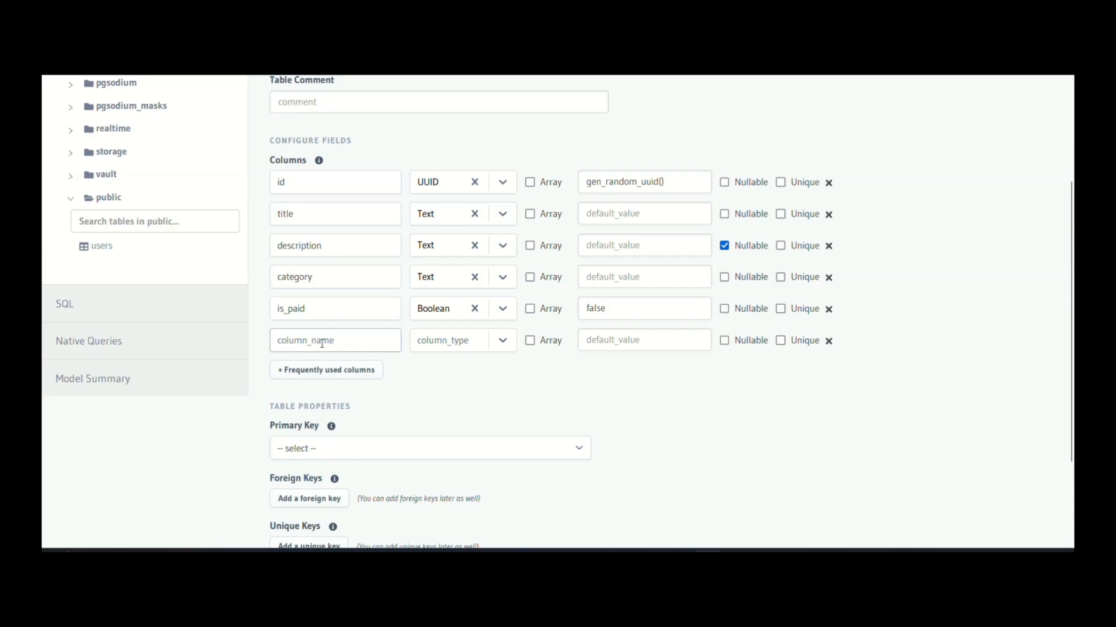
text(price)
click(494, 347)
click(425, 386)
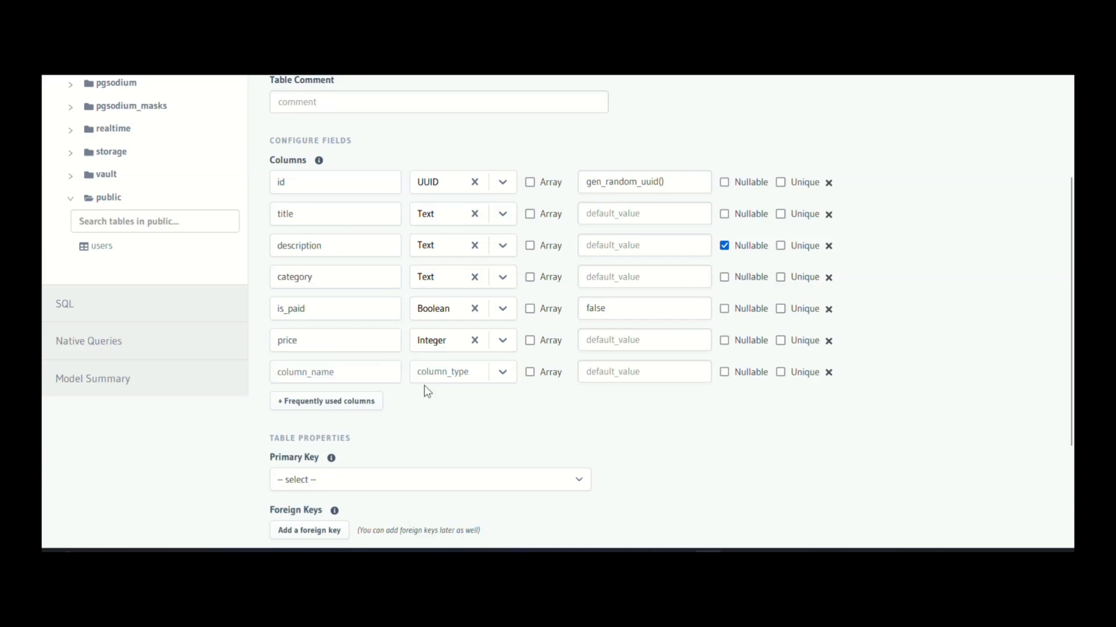
scroll(584, 409, down, 1)
click(724, 317)
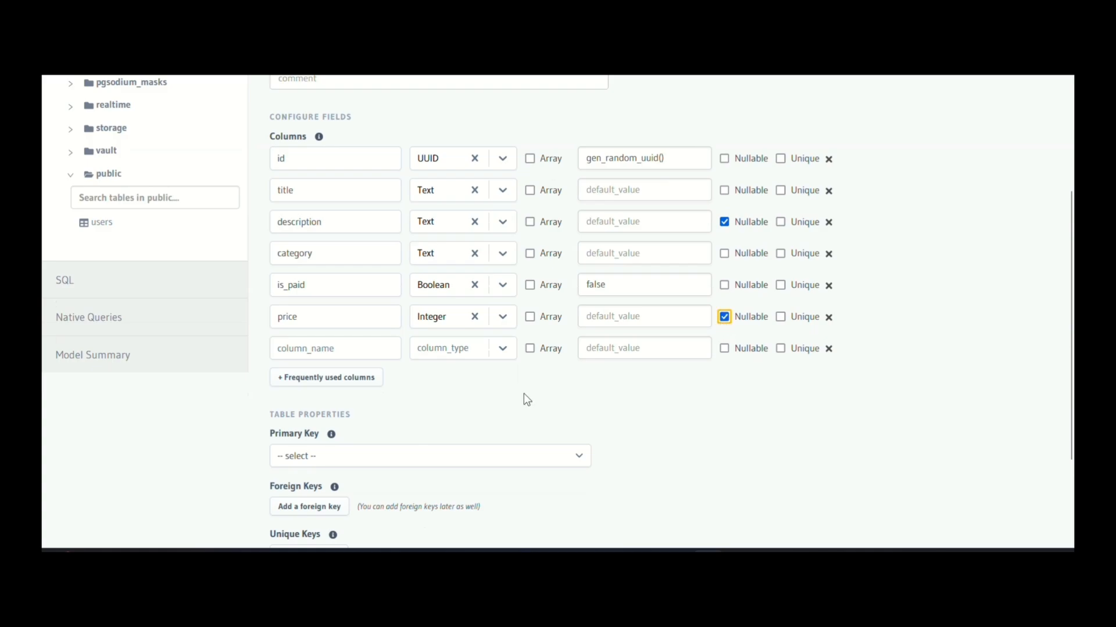
Add a teacher_id column of type UUID to the courses table.
click(314, 348)
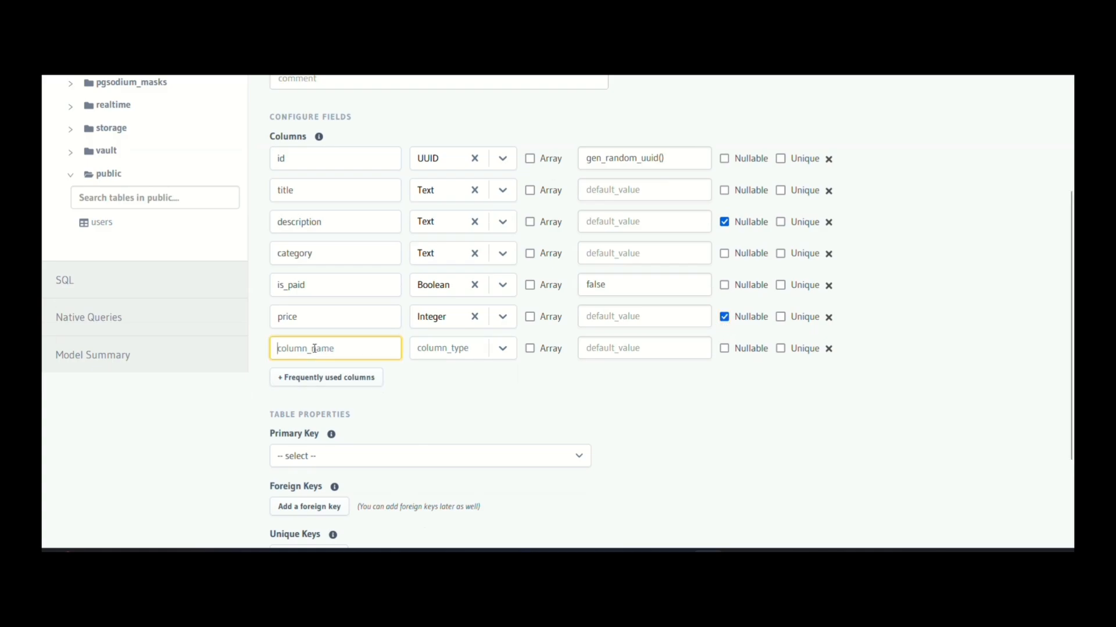
text(teacher_id)
click(504, 348)
scroll(438, 438, down, 2)
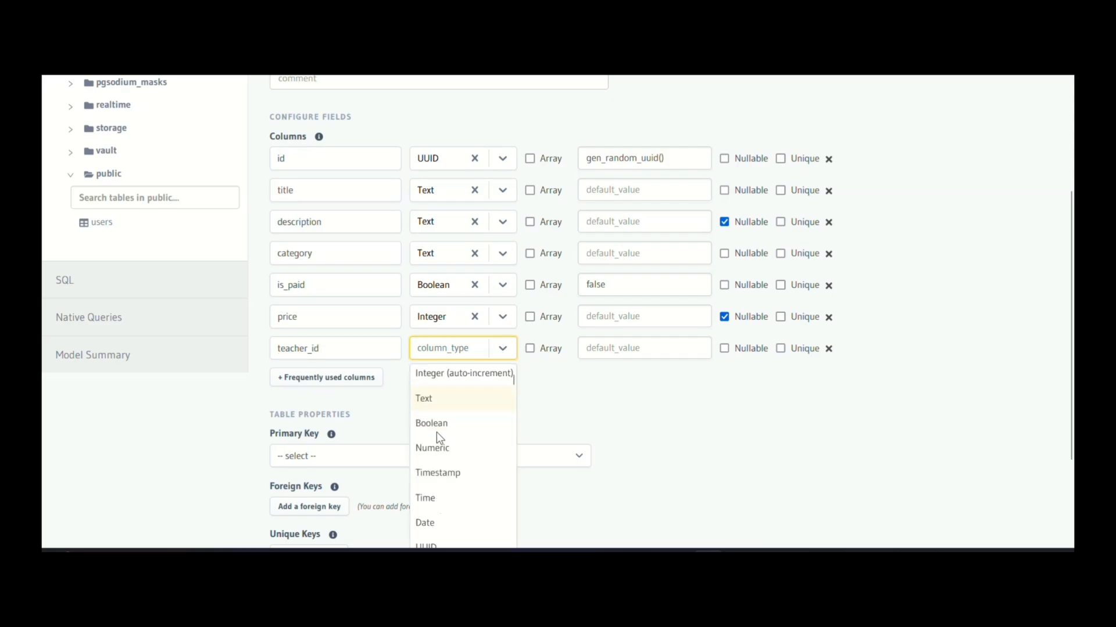
scroll(443, 486, down, 2)
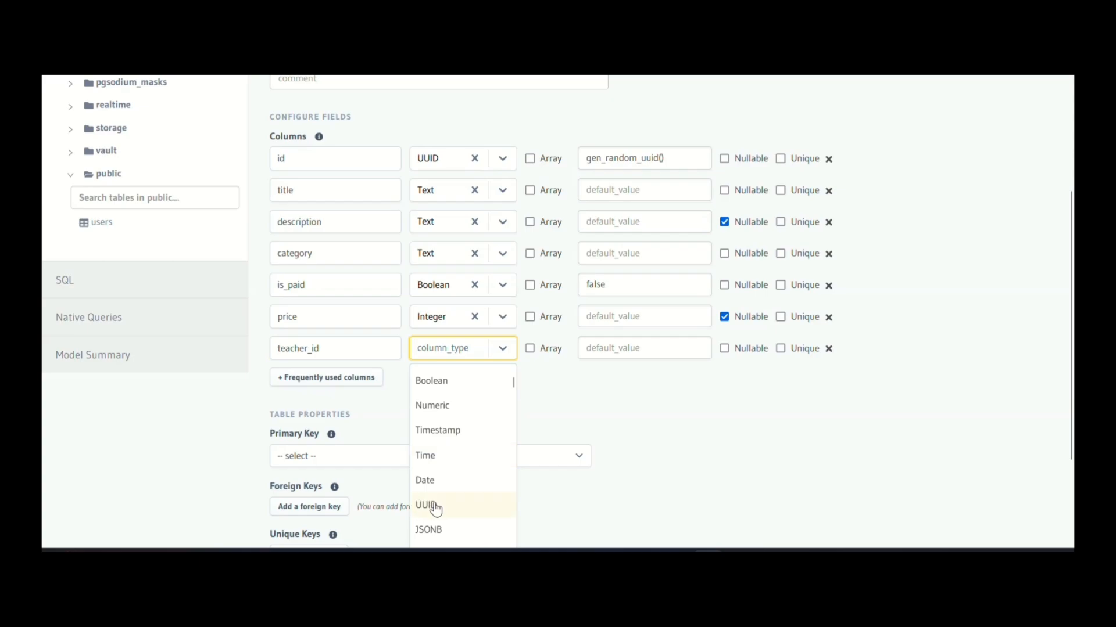
click(433, 506)
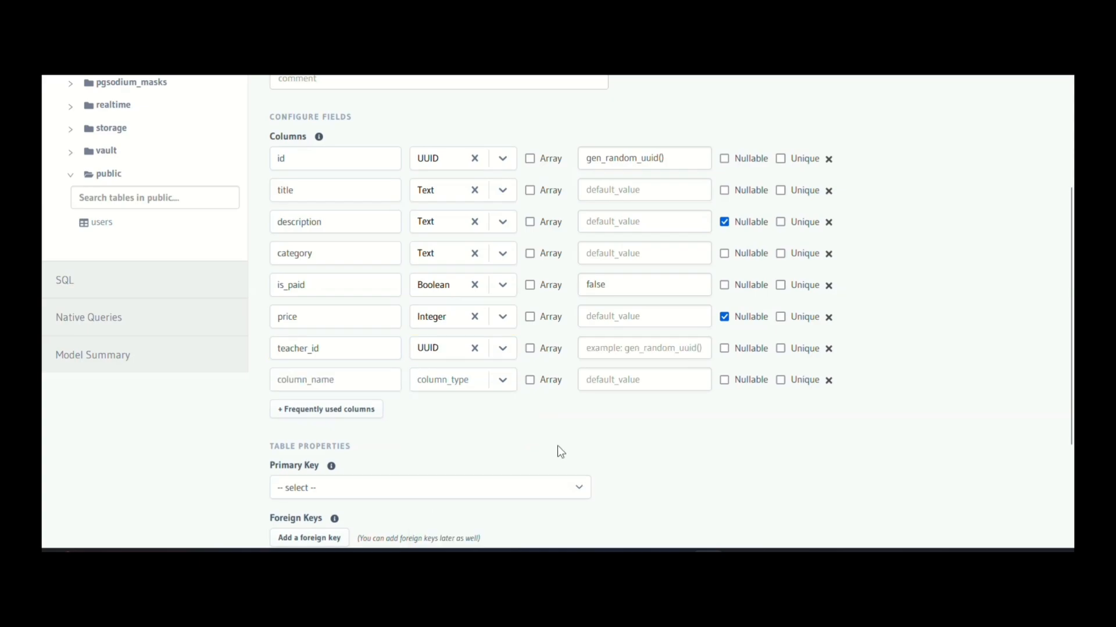
Set id as the primary key of the courses table and create the table.
scroll(466, 441, down, 2)
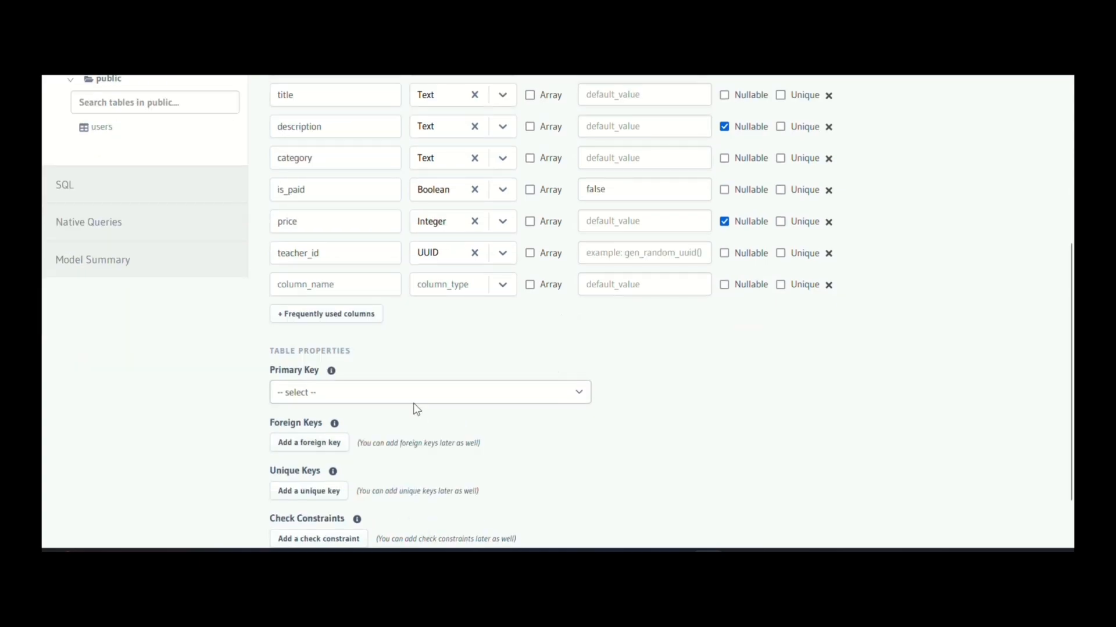
click(413, 402)
click(282, 263)
scroll(498, 427, up, 5)
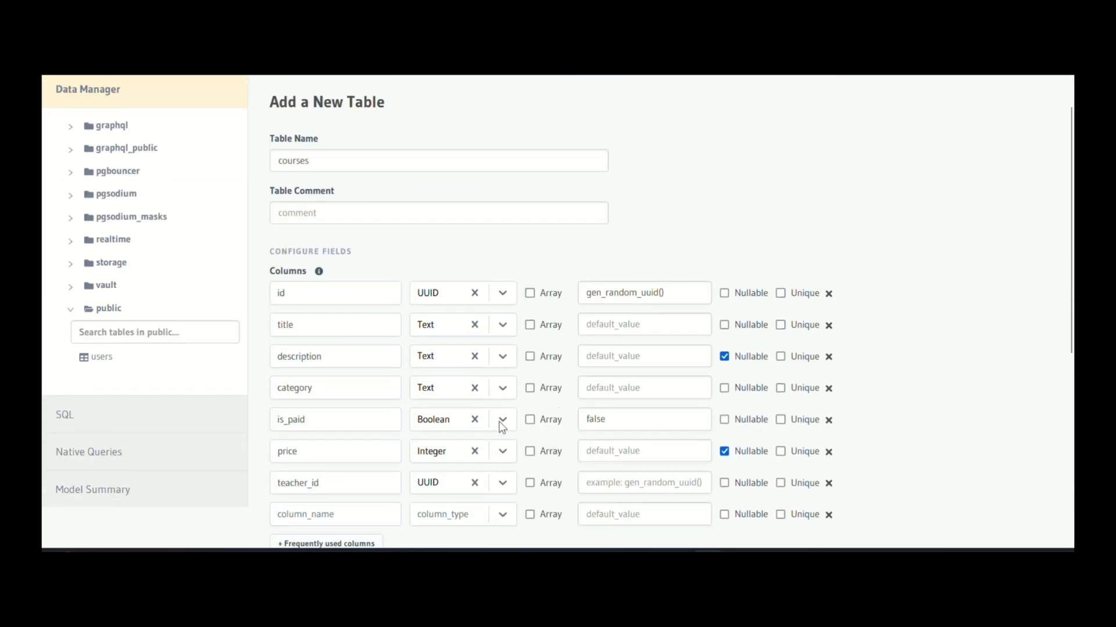
scroll(498, 426, down, 2)
scroll(501, 427, down, 1)
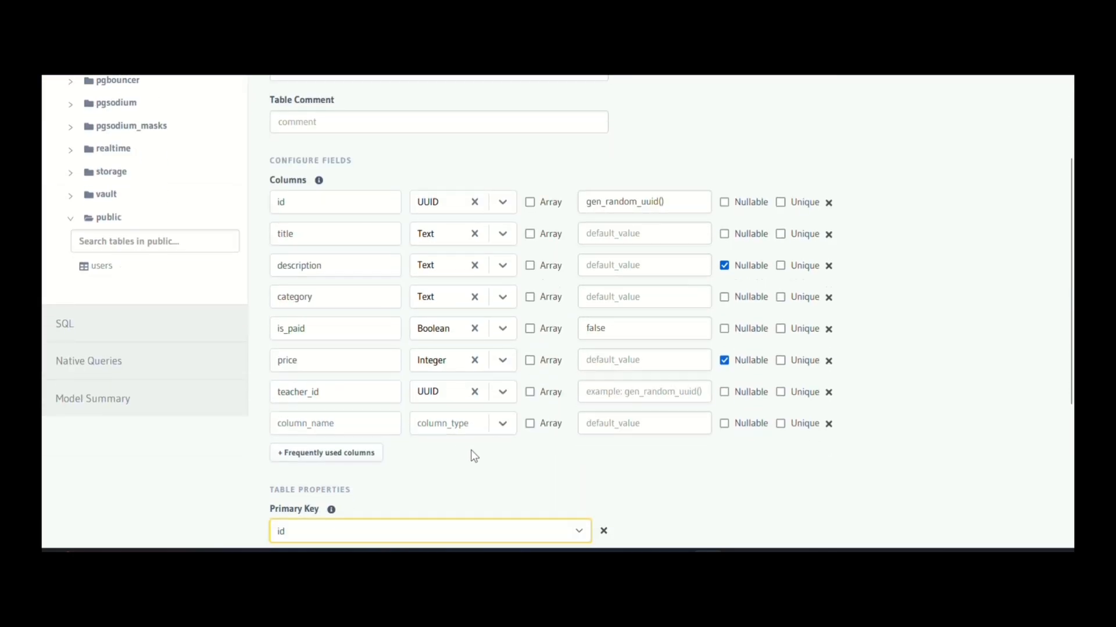
scroll(474, 456, down, 4)
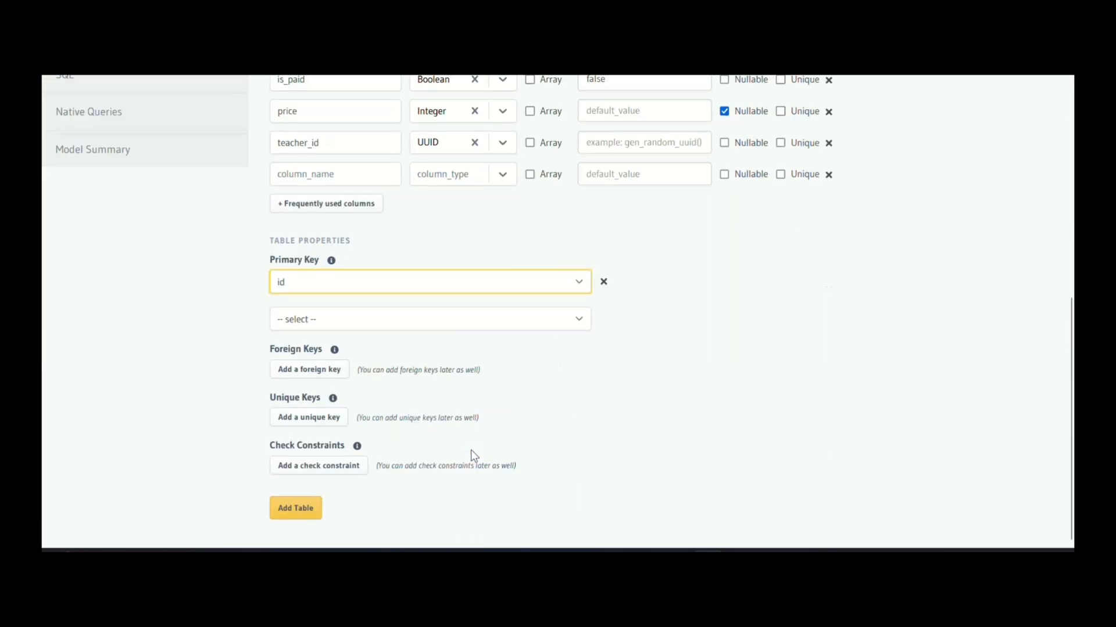
click(296, 517)
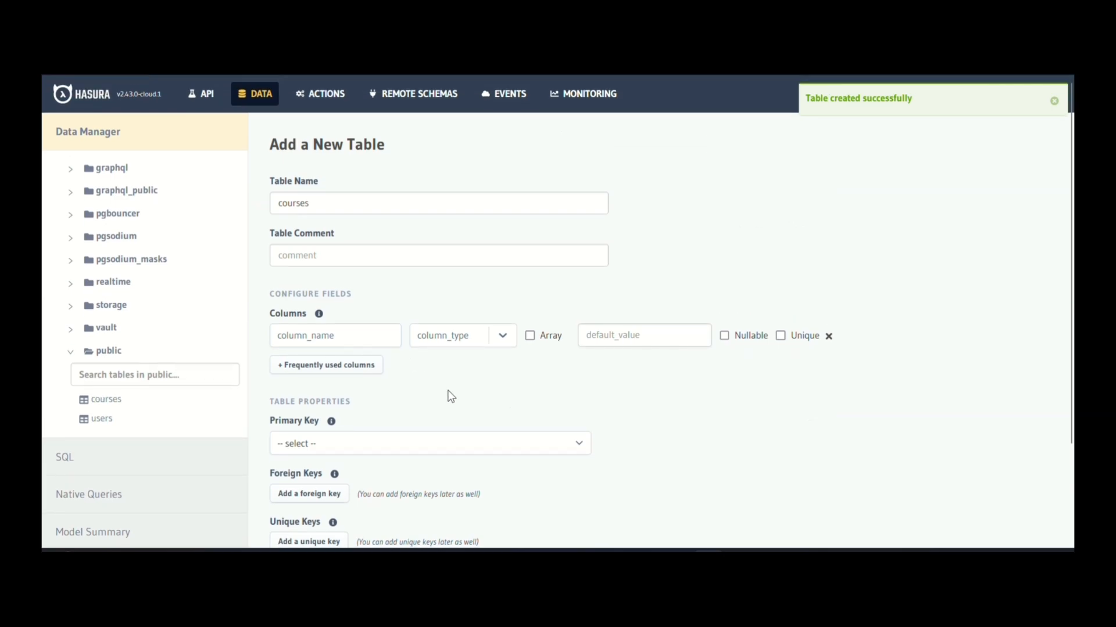
Start a new table in the public schema and name it assessments.
click(109, 351)
click(368, 163)
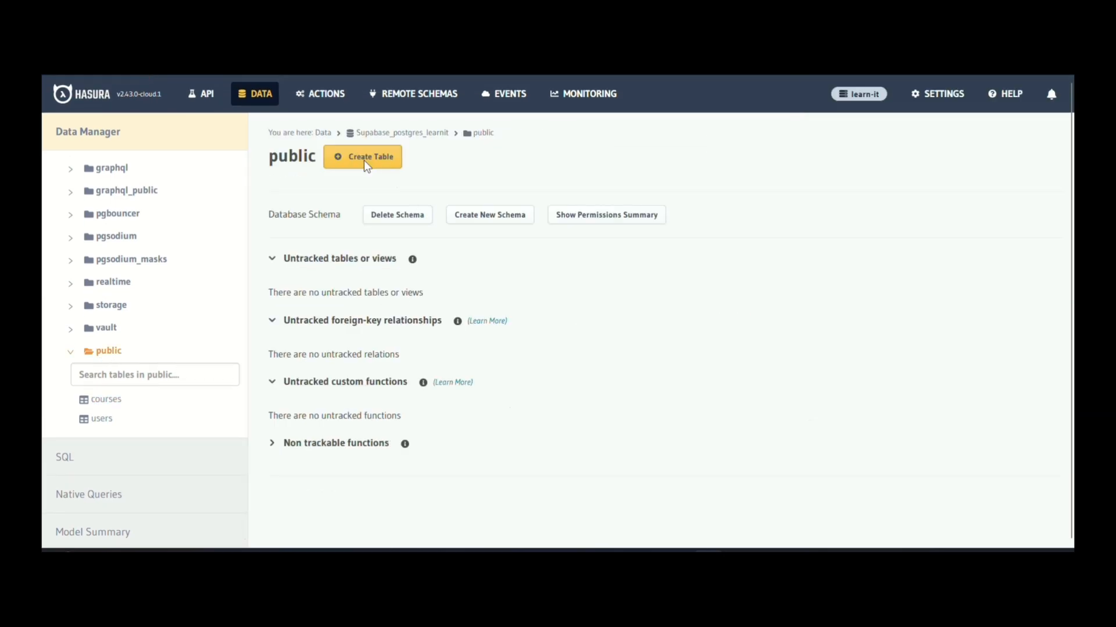
click(326, 204)
text(asse)
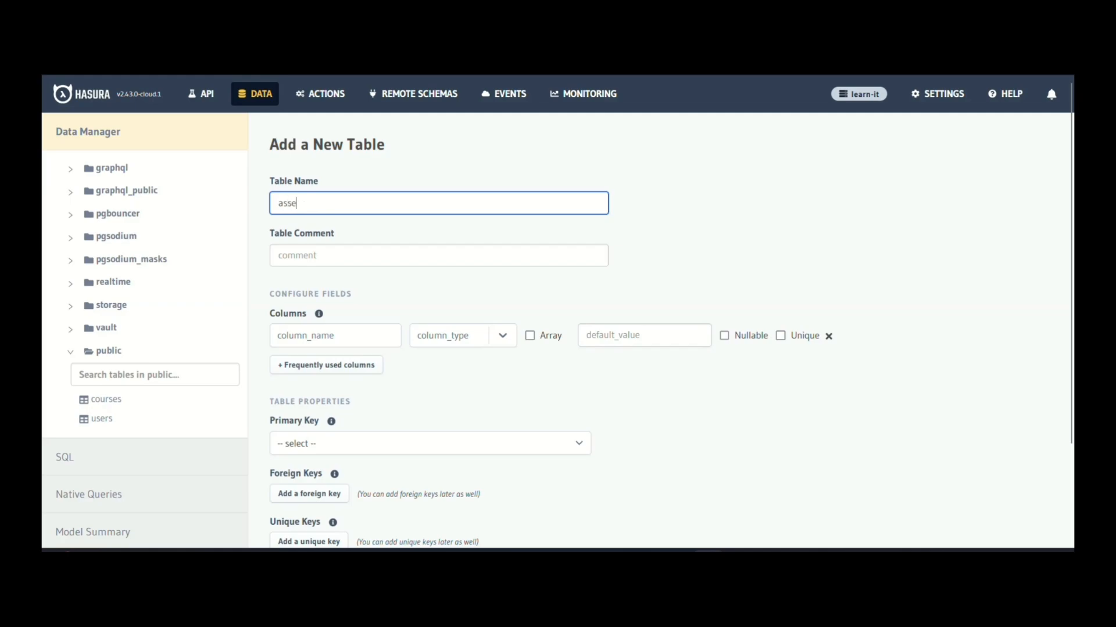
text(ssments)
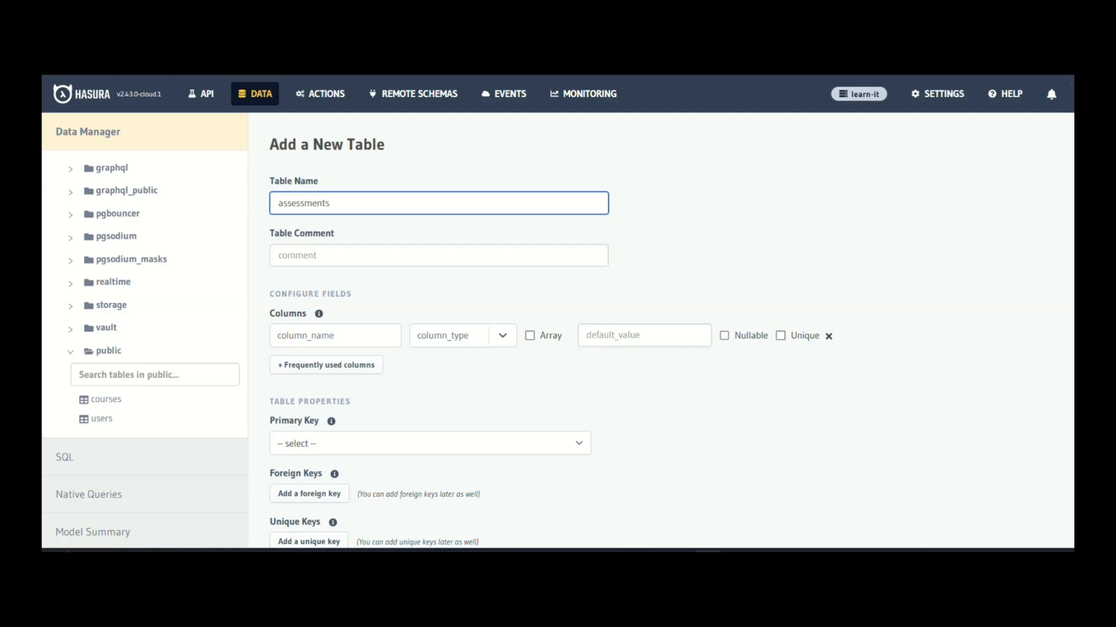
Add an id column of type UUID with the default value gen_random_uuid() to the assessments table.
click(335, 342)
text(id)
key(Tab)
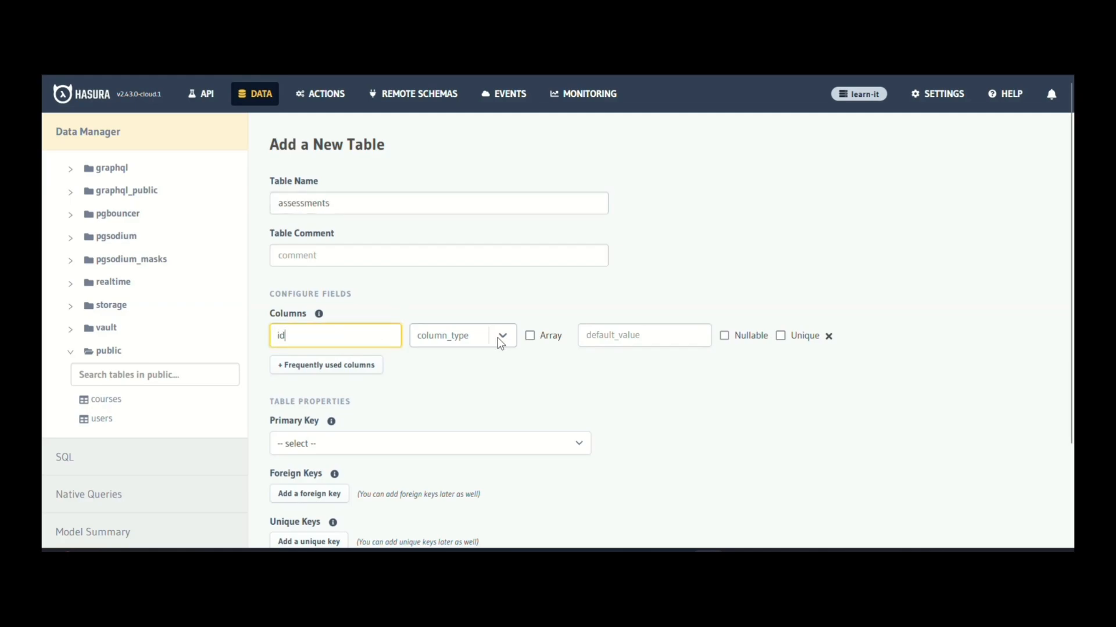
click(500, 336)
scroll(437, 468, down, 5)
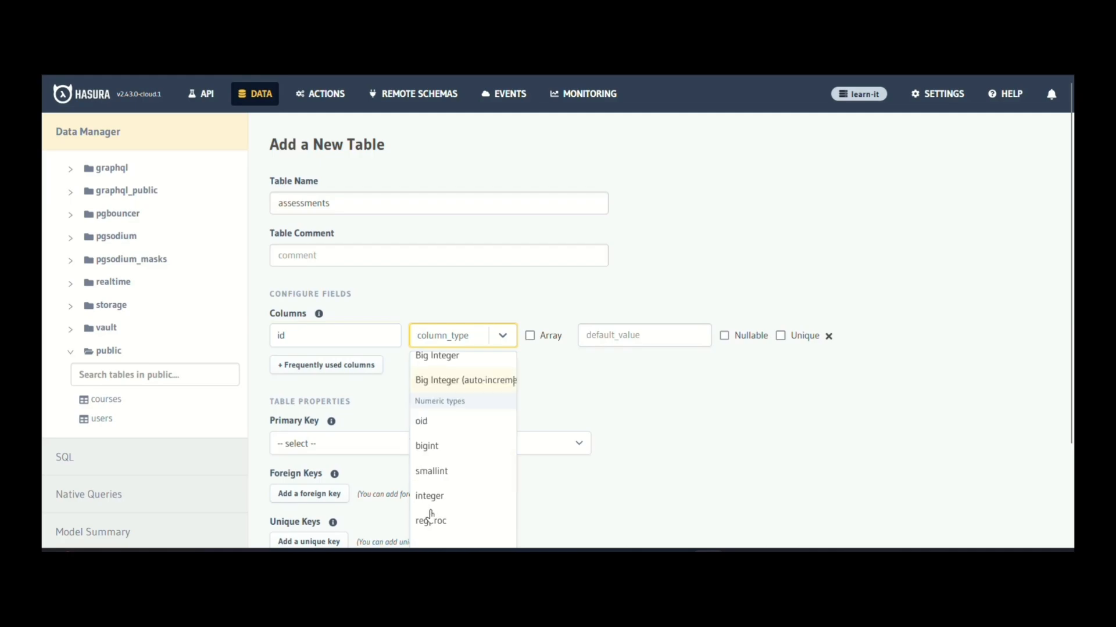
scroll(433, 430, up, 2)
click(433, 413)
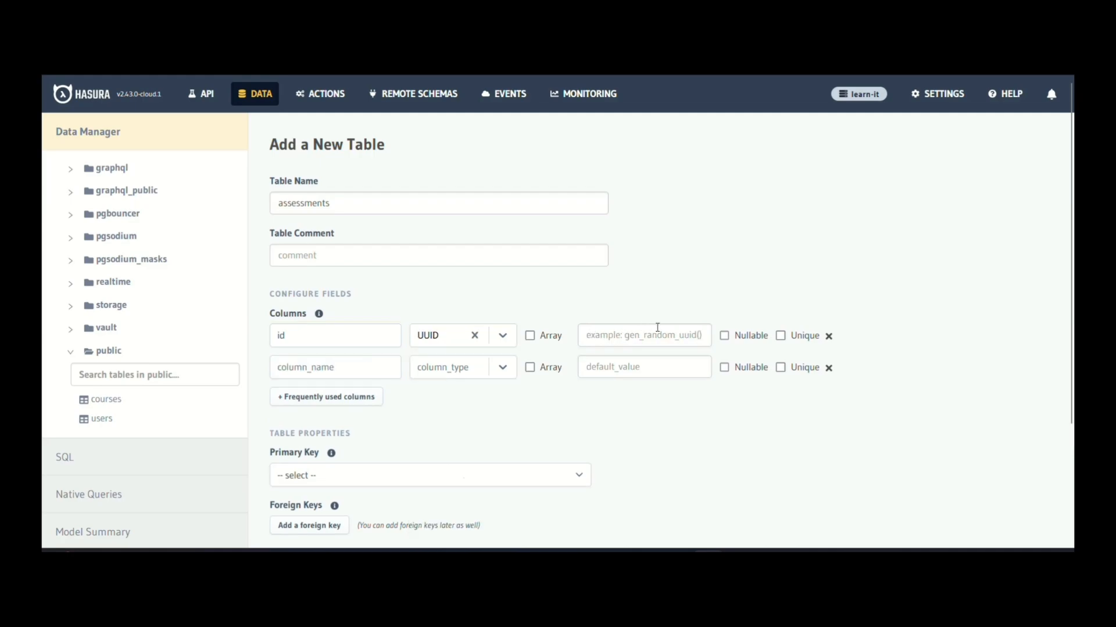
click(660, 336)
click(643, 378)
Add a title column of type Text to the assessments table.
click(374, 369)
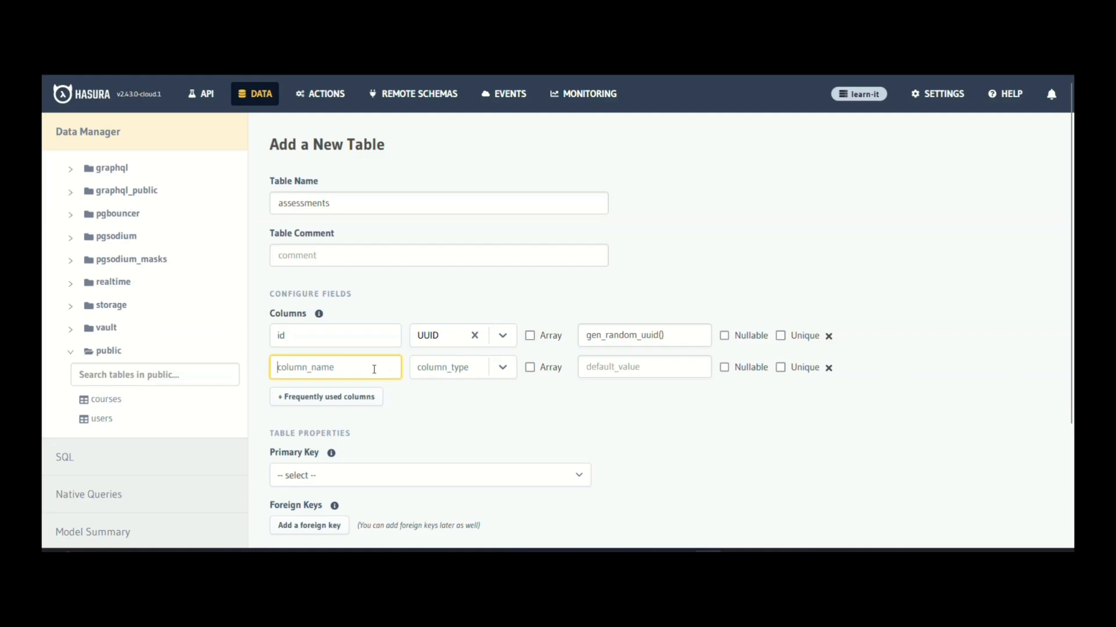
text(tae)
key(BackSpace)
key(BackSpace)
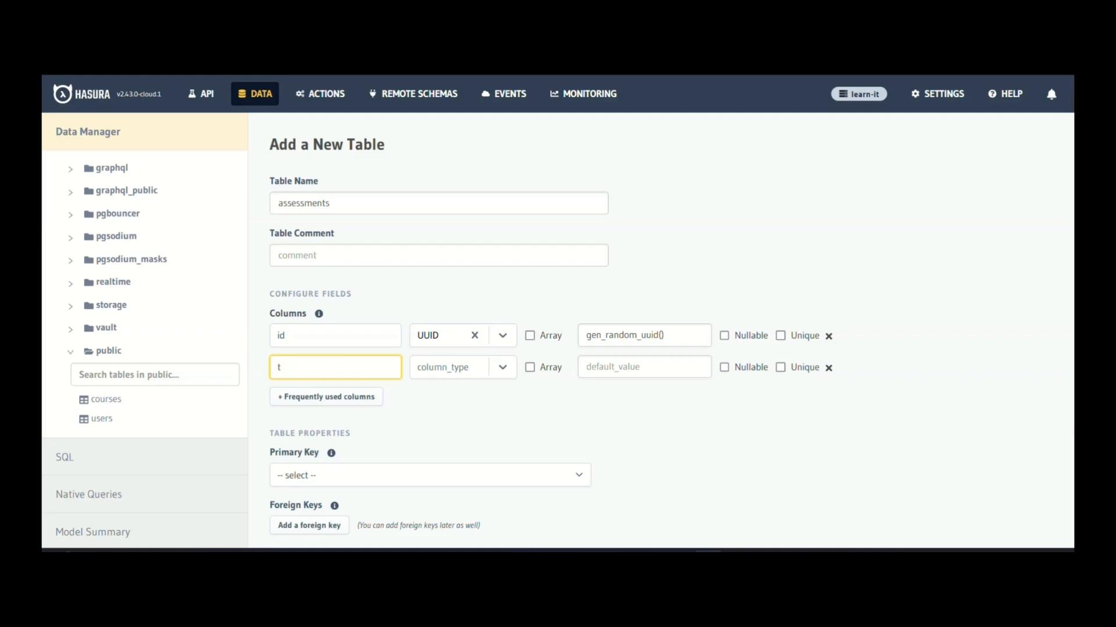
text(itle)
click(504, 371)
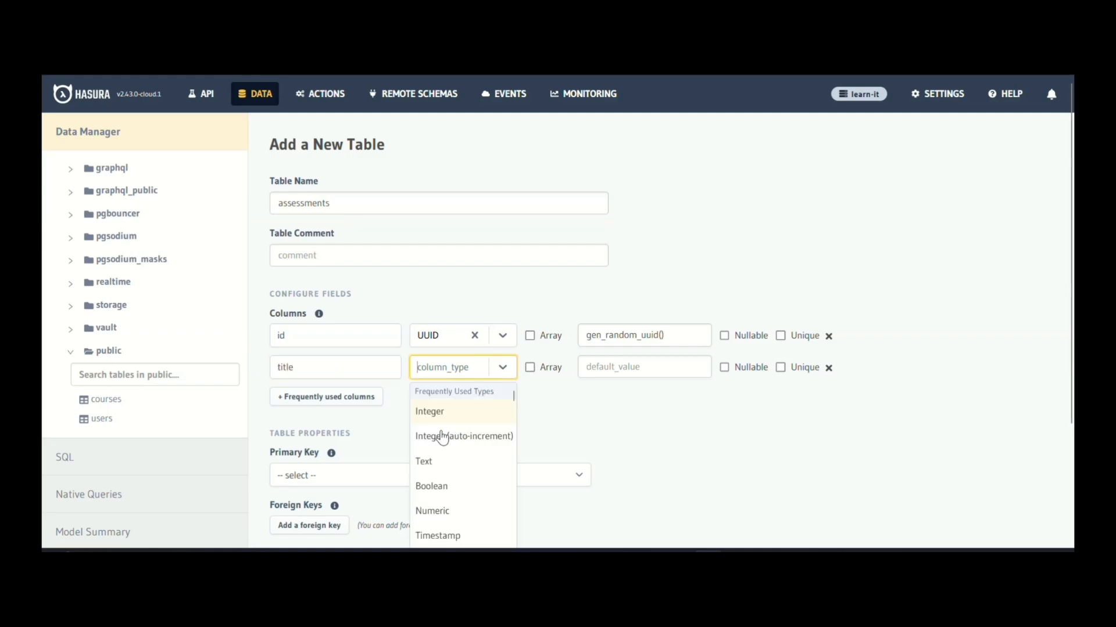
click(426, 462)
Add a type column of type Text to the assessments table.
click(357, 401)
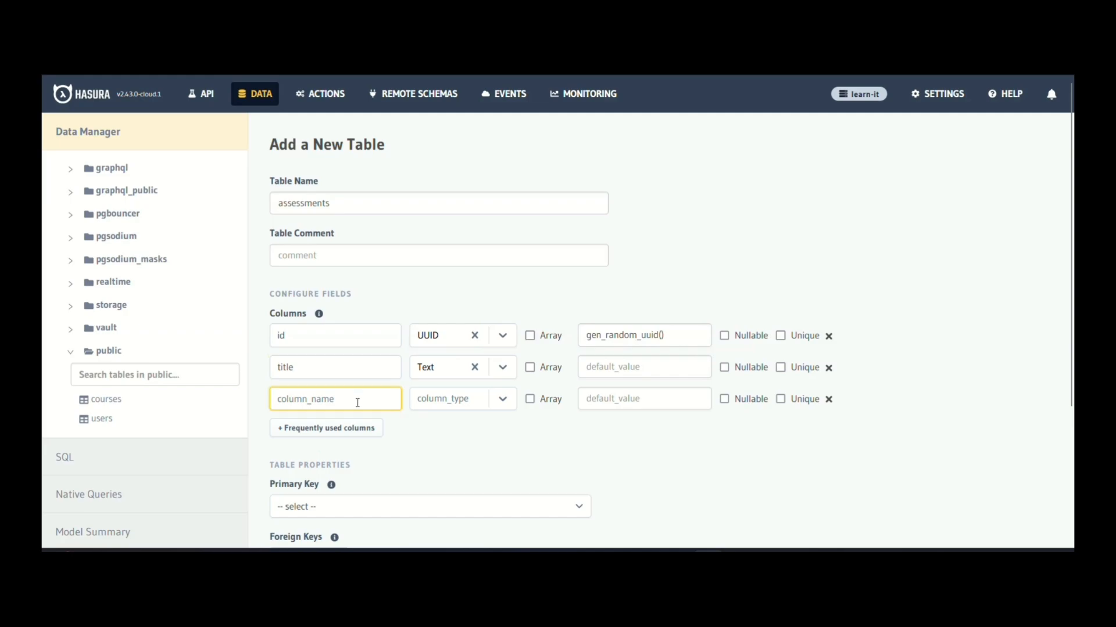
text(type)
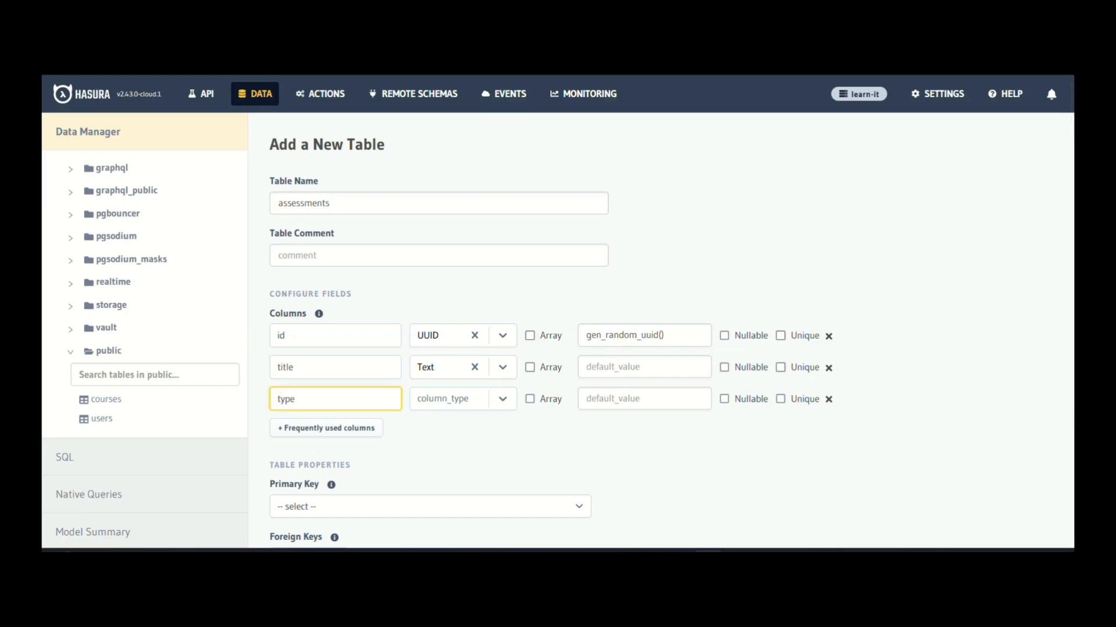
click(504, 401)
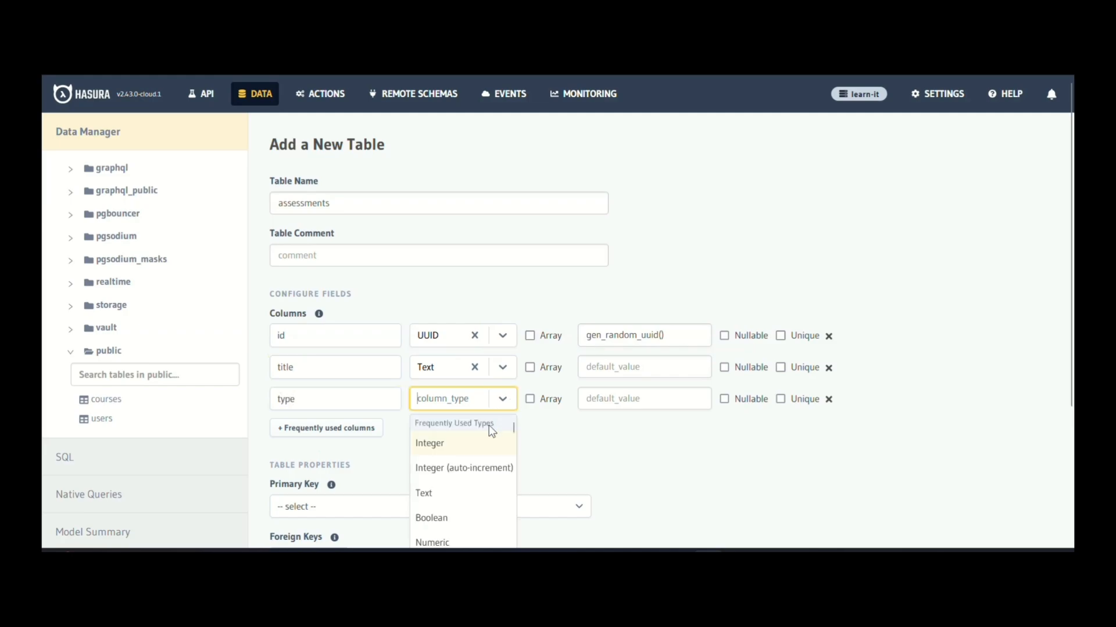
click(437, 500)
Add a description column of type Text to the assessments table and make it nullable.
scroll(558, 461, down, 1)
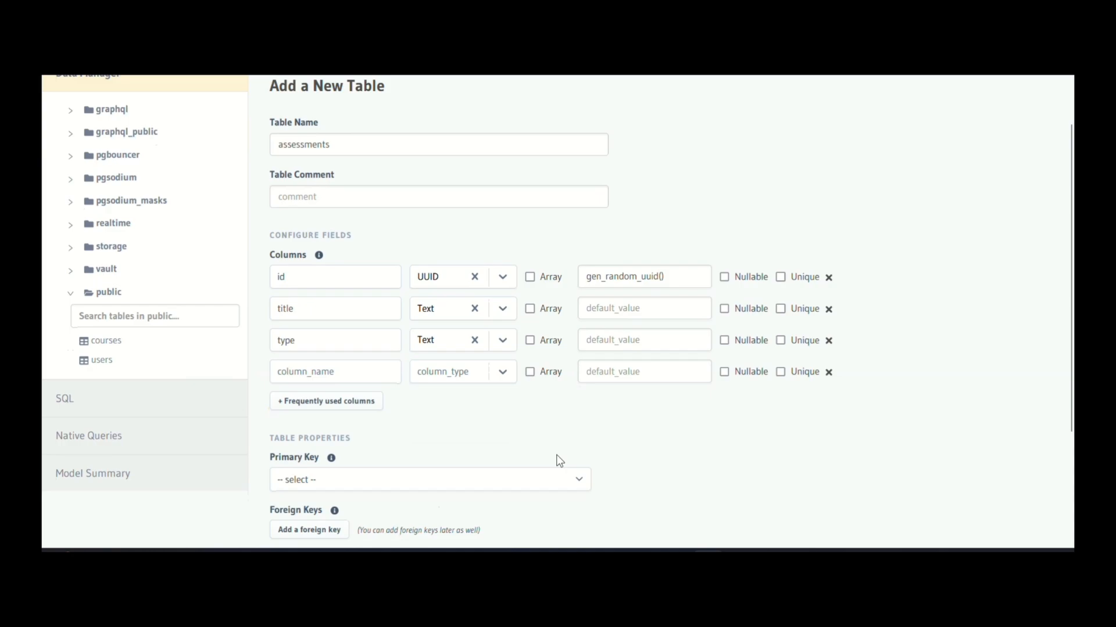
click(348, 379)
text(description)
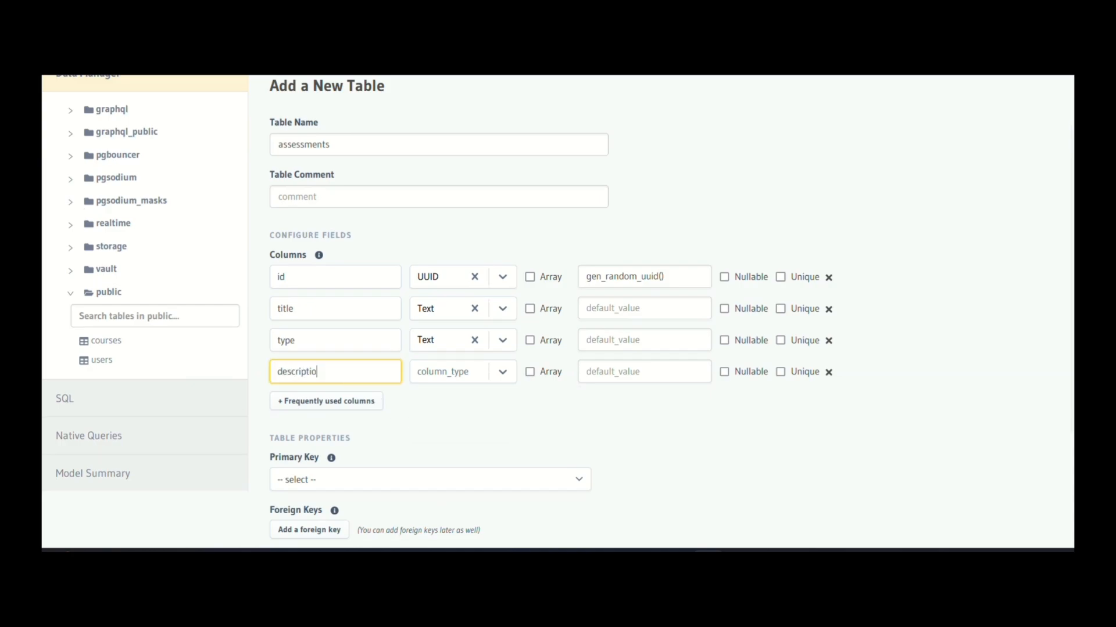
click(479, 375)
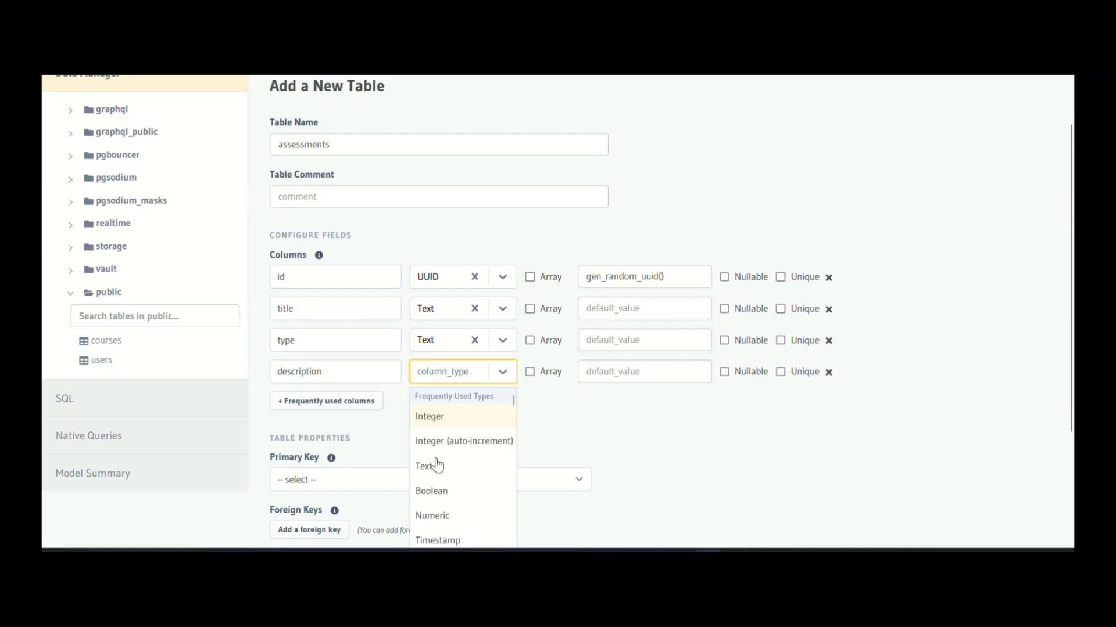
click(433, 467)
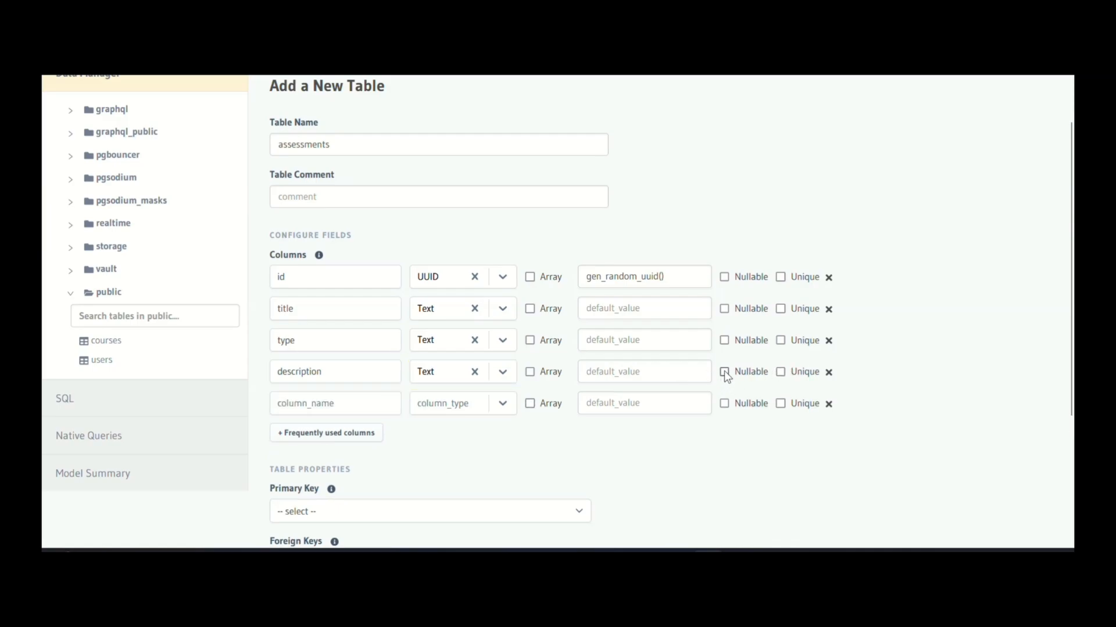
scroll(525, 436, down, 1)
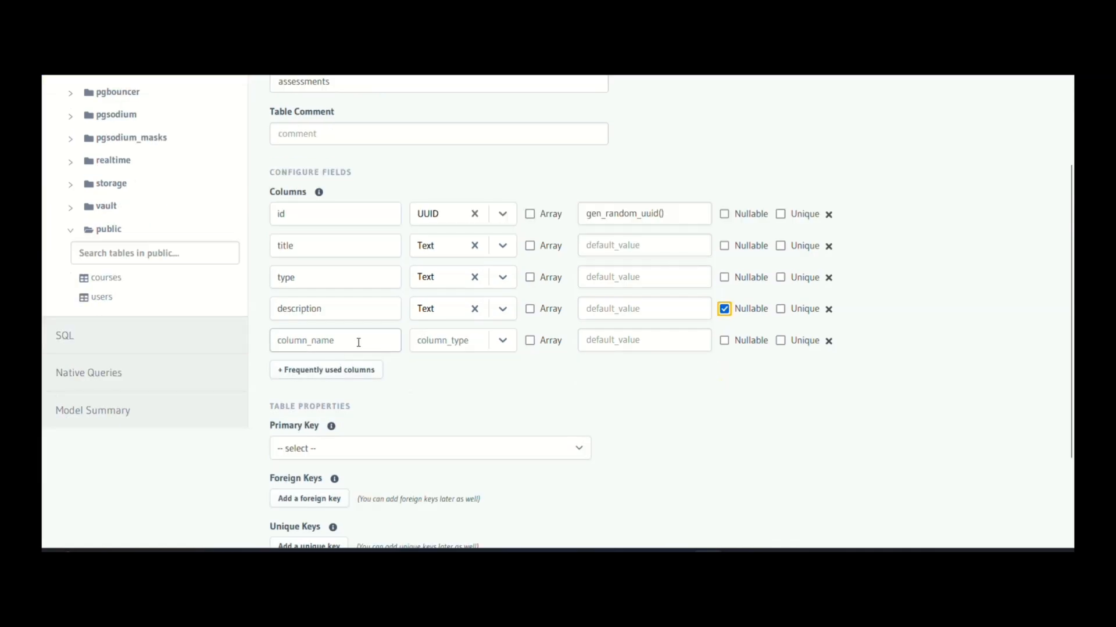
Add a created_at column of type Date with the default value now() to the assessments table.
click(336, 342)
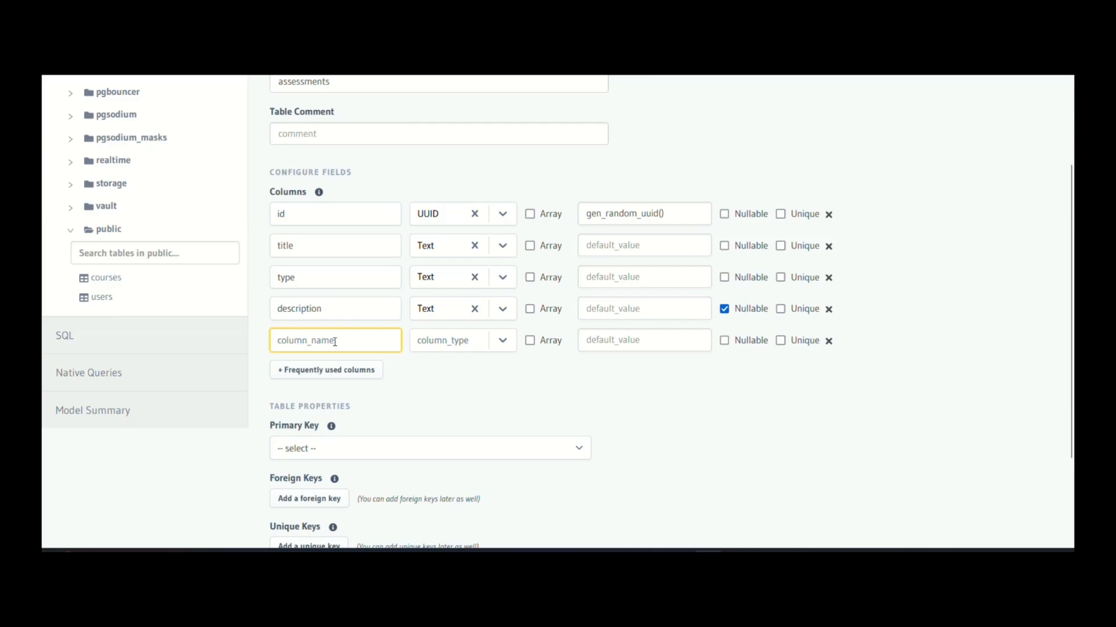
text(created_)
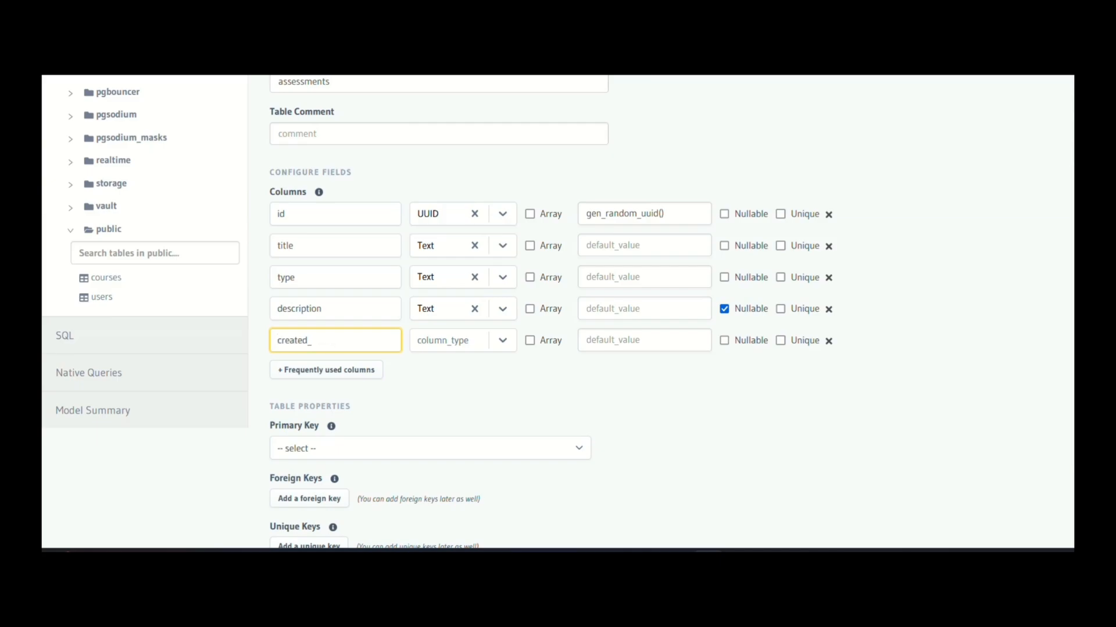
text(at)
click(496, 343)
scroll(444, 463, down, 2)
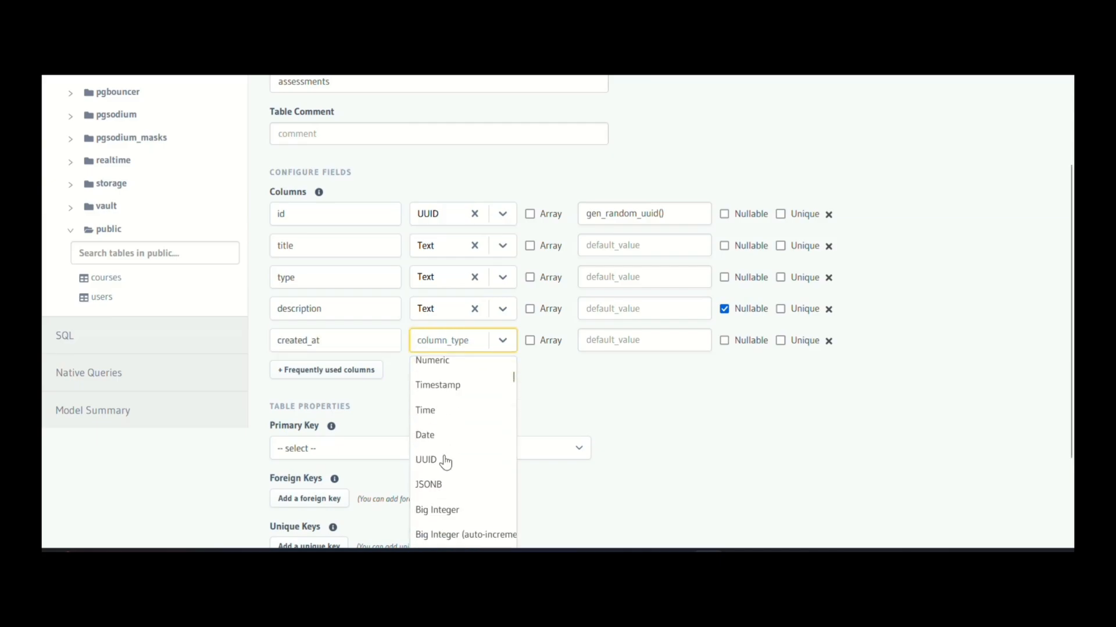
click(430, 435)
click(607, 341)
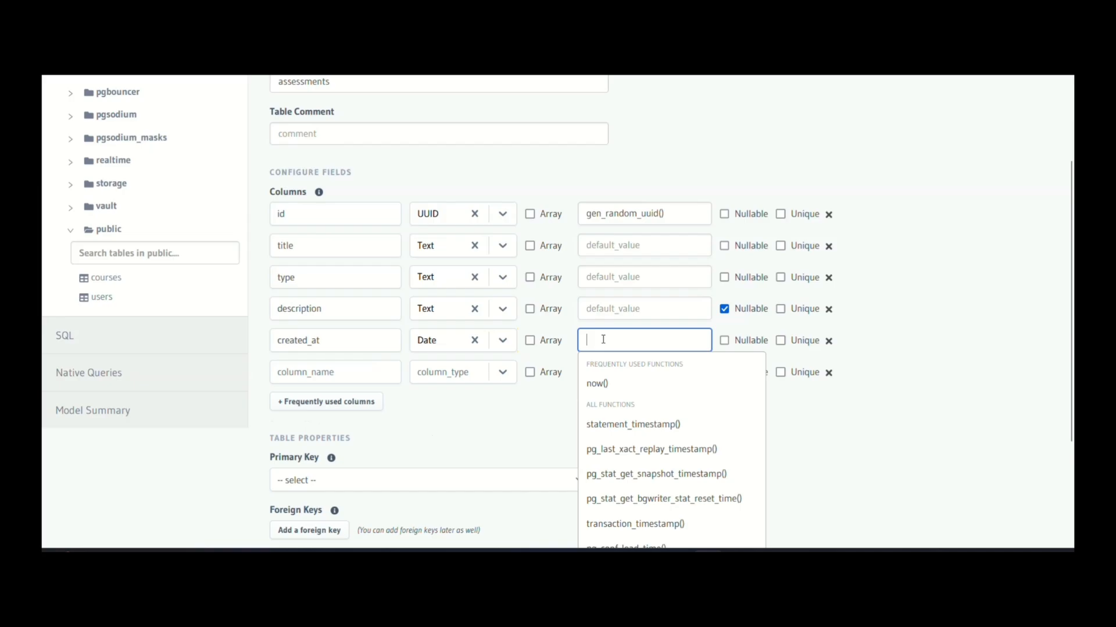
click(606, 386)
Add an expire_at column of type Date to the assessments table and make it nullable.
click(364, 374)
text(expire_at)
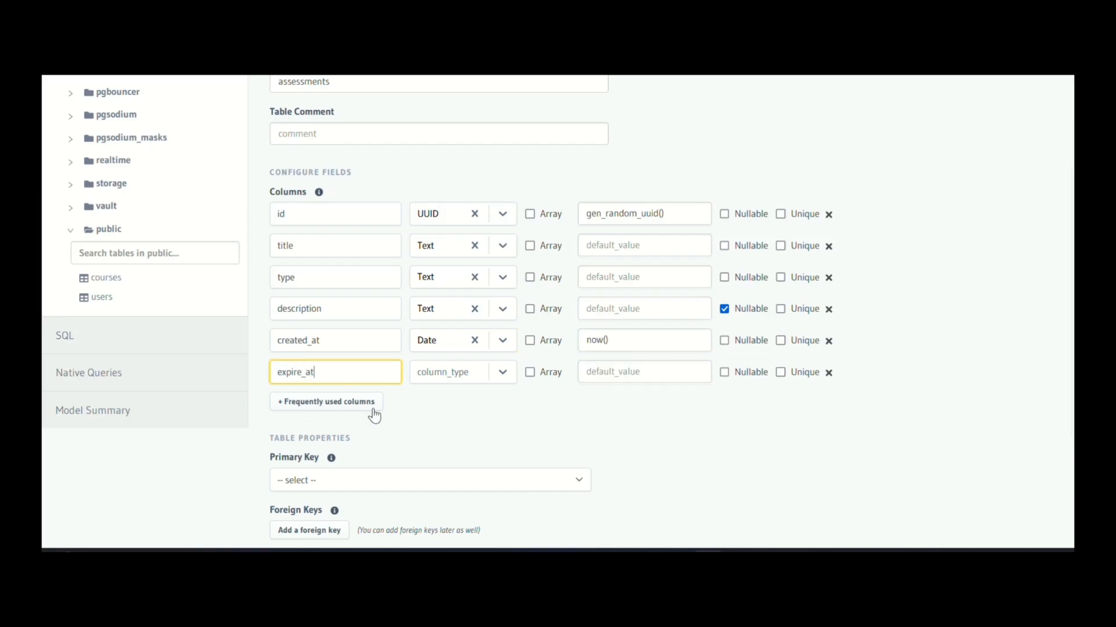
scroll(256, 406, up, 1)
scroll(255, 410, down, 2)
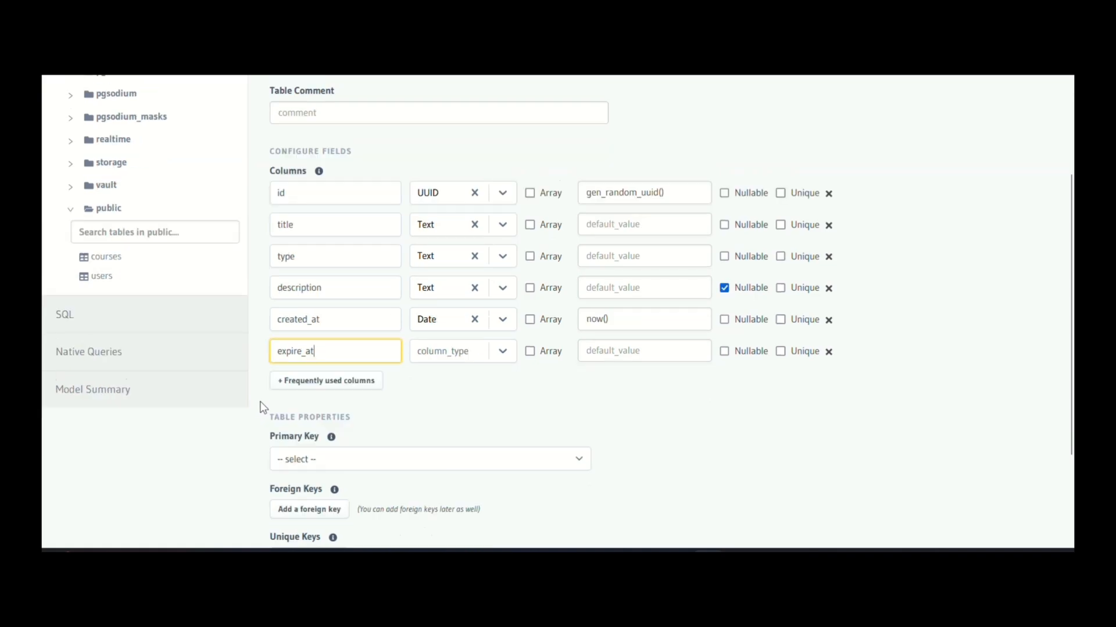
click(503, 351)
scroll(468, 461, down, 2)
click(468, 466)
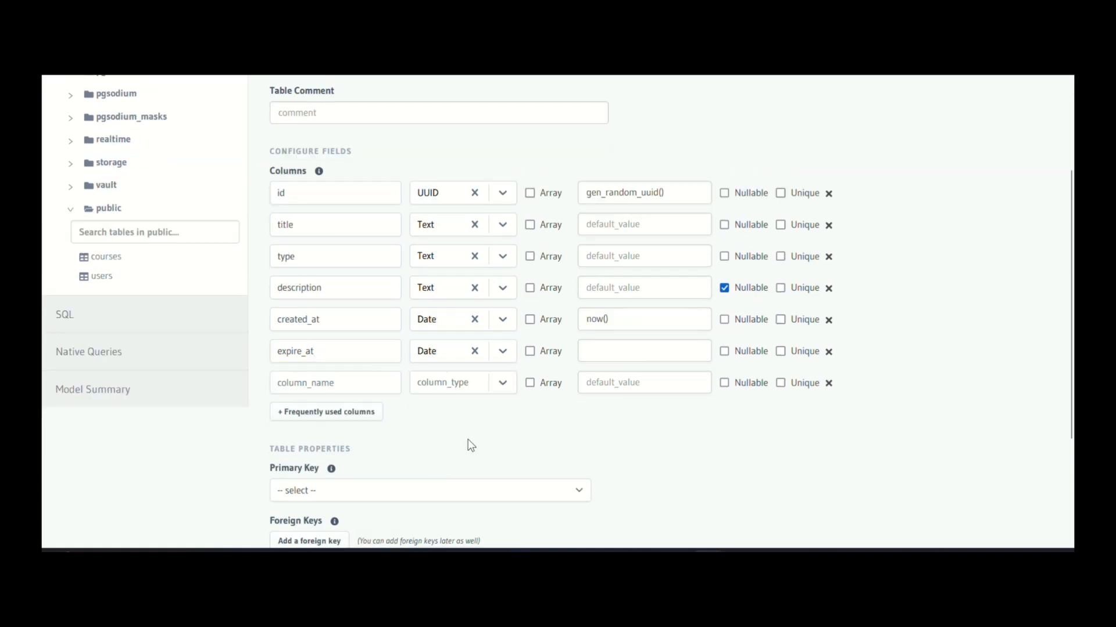
scroll(468, 445, down, 2)
click(724, 319)
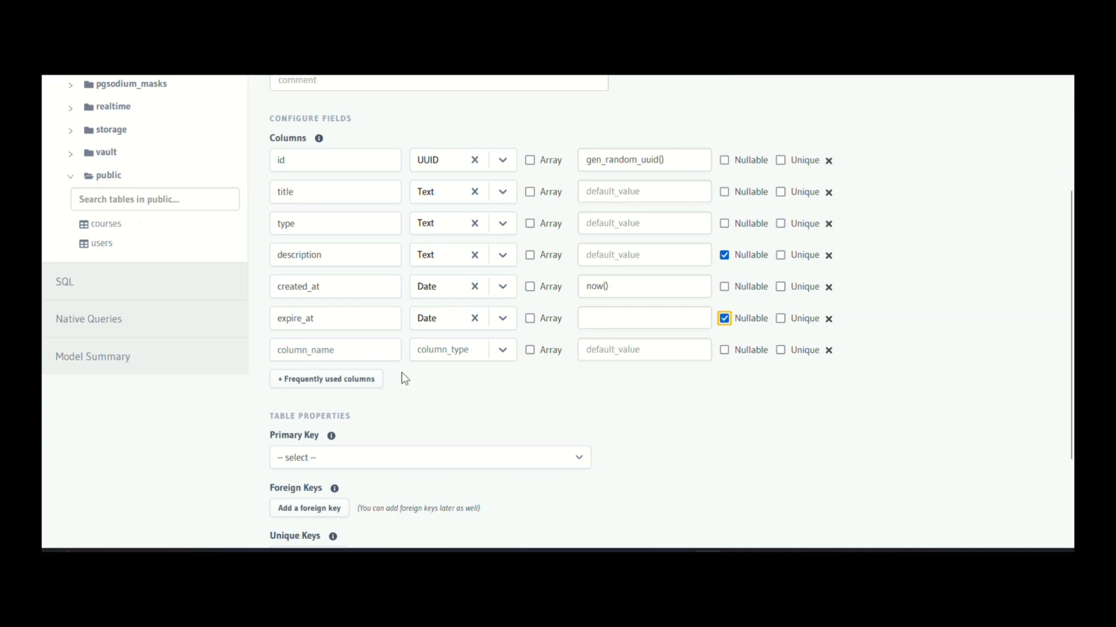
Add a test_time column of type Time to the assessments table and make it nullable.
click(361, 353)
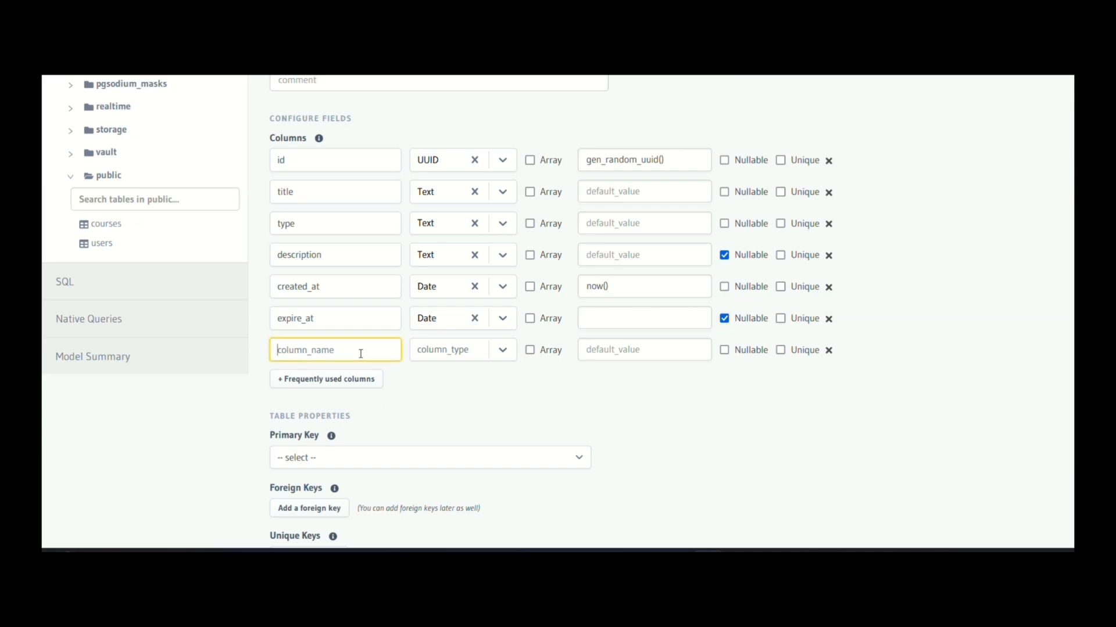
text(test_time)
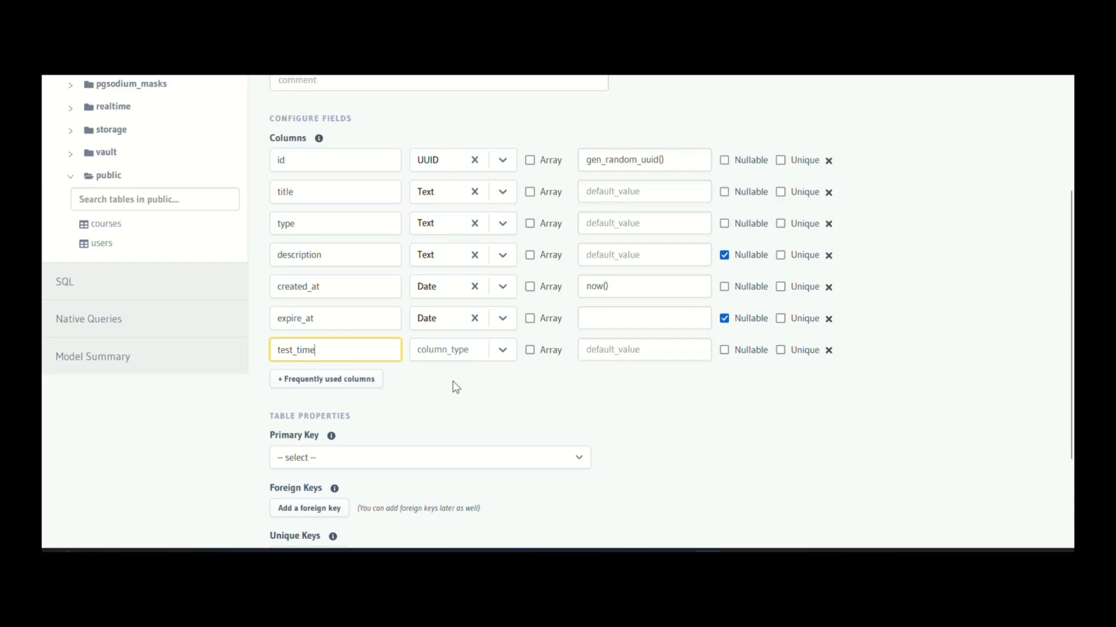
click(503, 351)
scroll(474, 429, down, 2)
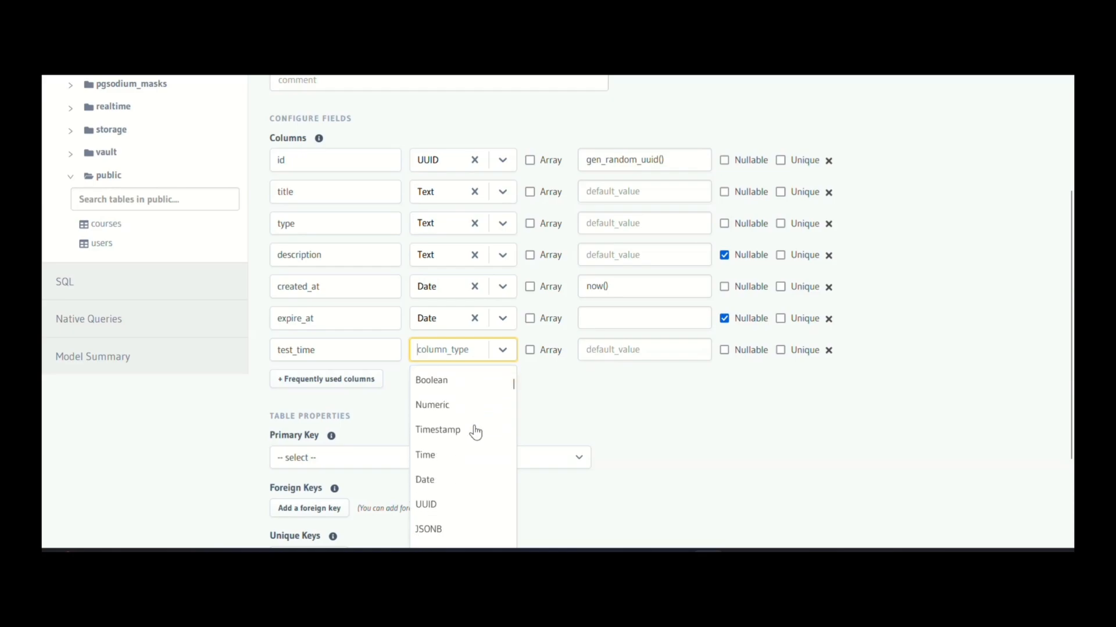
scroll(475, 432, down, 1)
click(421, 440)
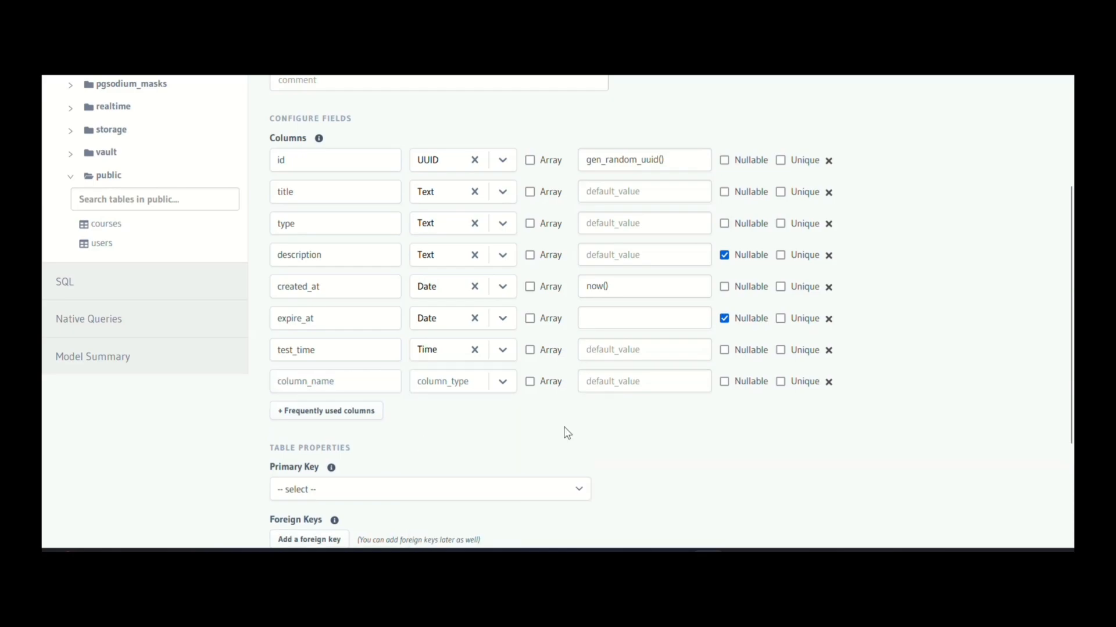
scroll(599, 414, down, 1)
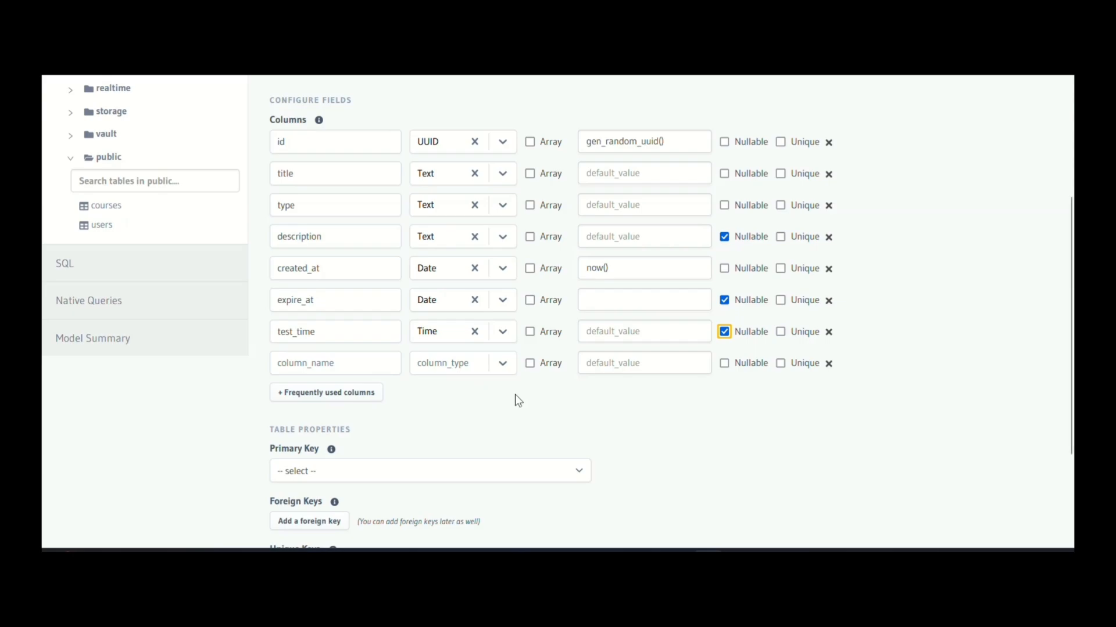
Add a course_id column of type UUID to the assessments table and make it nullable.
scroll(517, 400, down, 1)
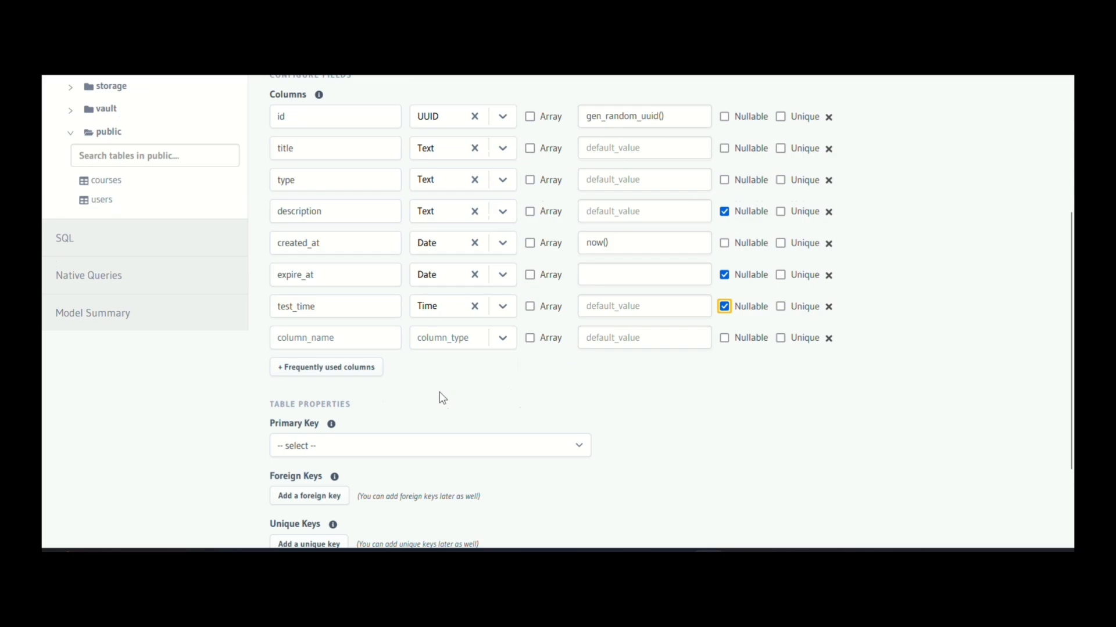
click(301, 338)
click(301, 337)
text(course)
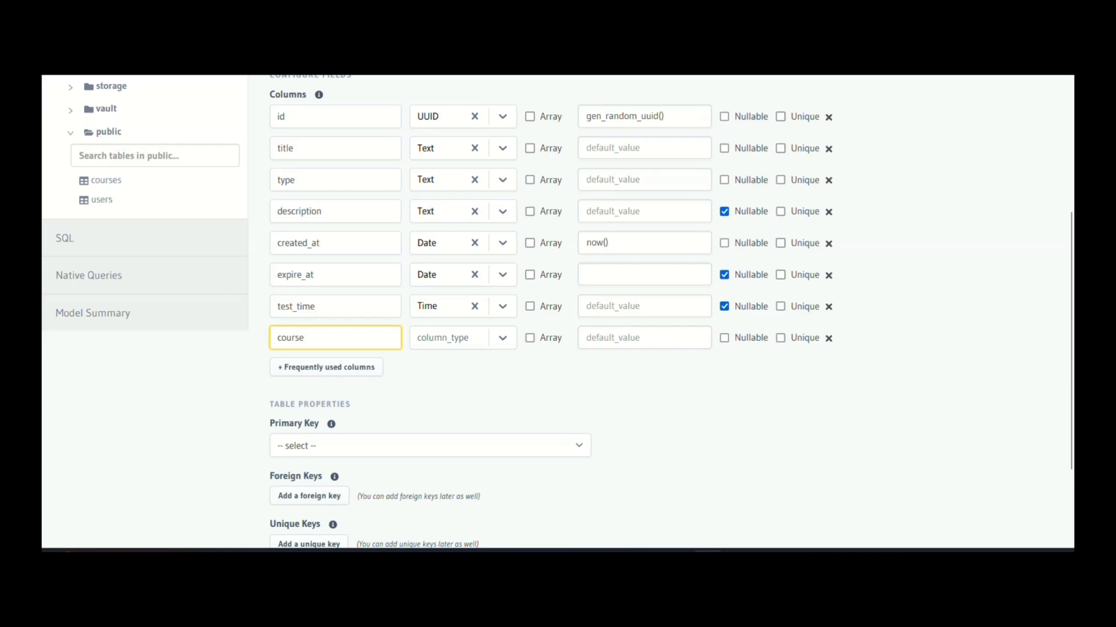
text(_ia)
key(BackSpace)
text(d)
click(494, 342)
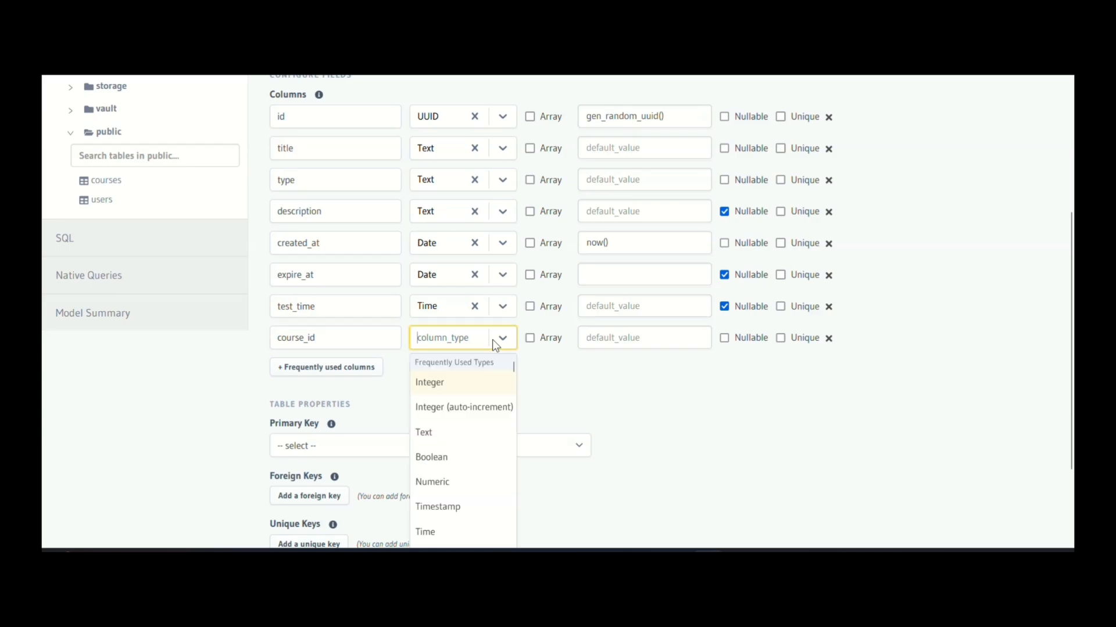
scroll(444, 436, down, 3)
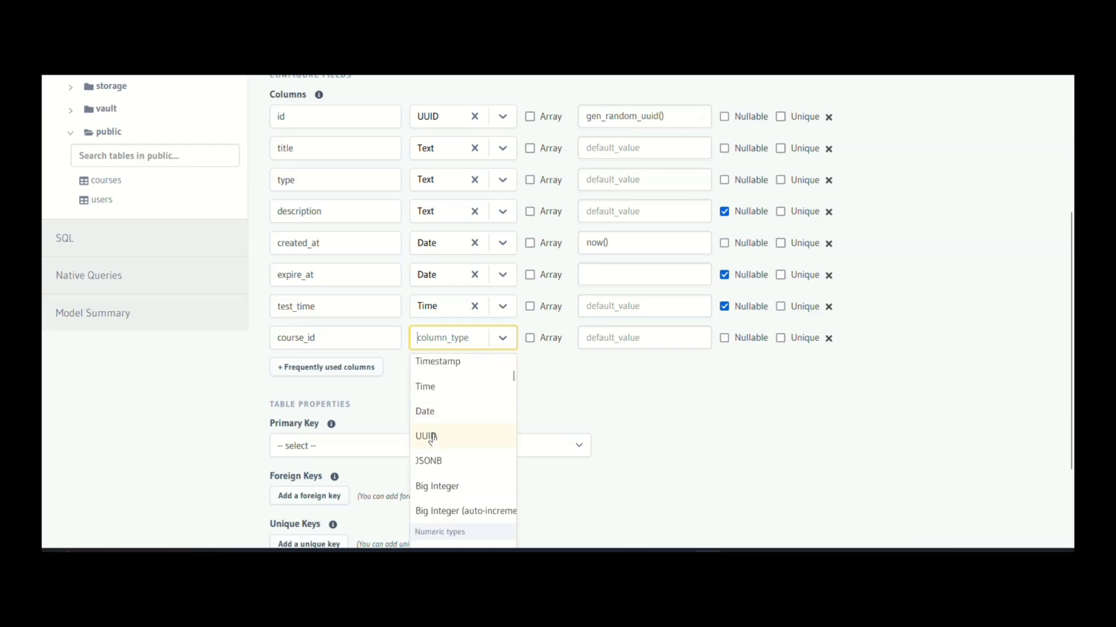
click(433, 440)
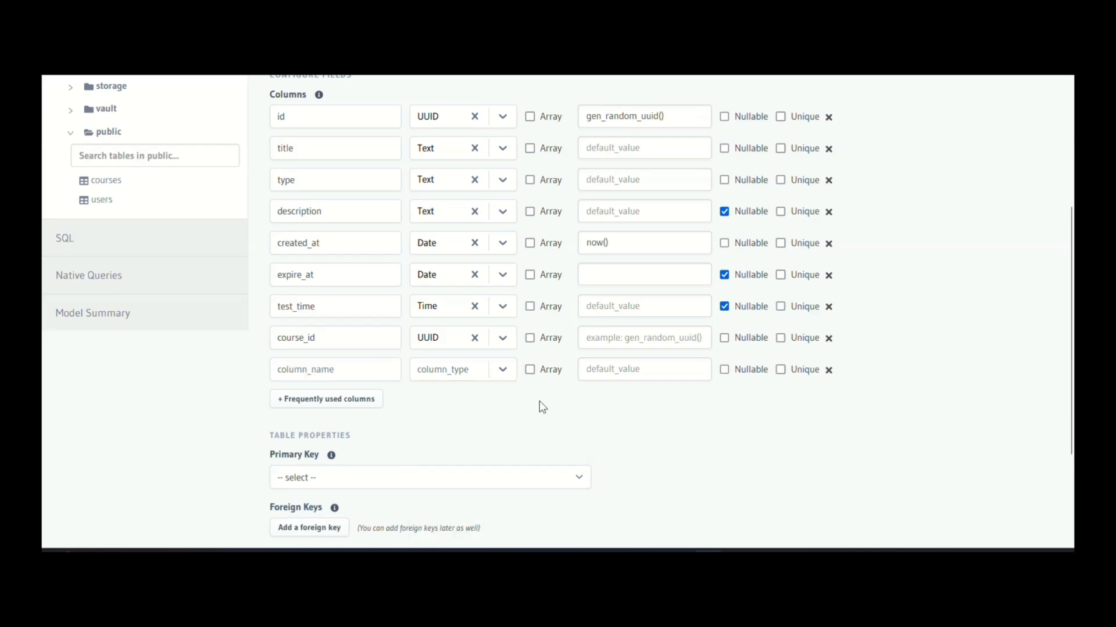
click(724, 337)
Add a teacher_id column of type UUID to the assessments table.
click(338, 368)
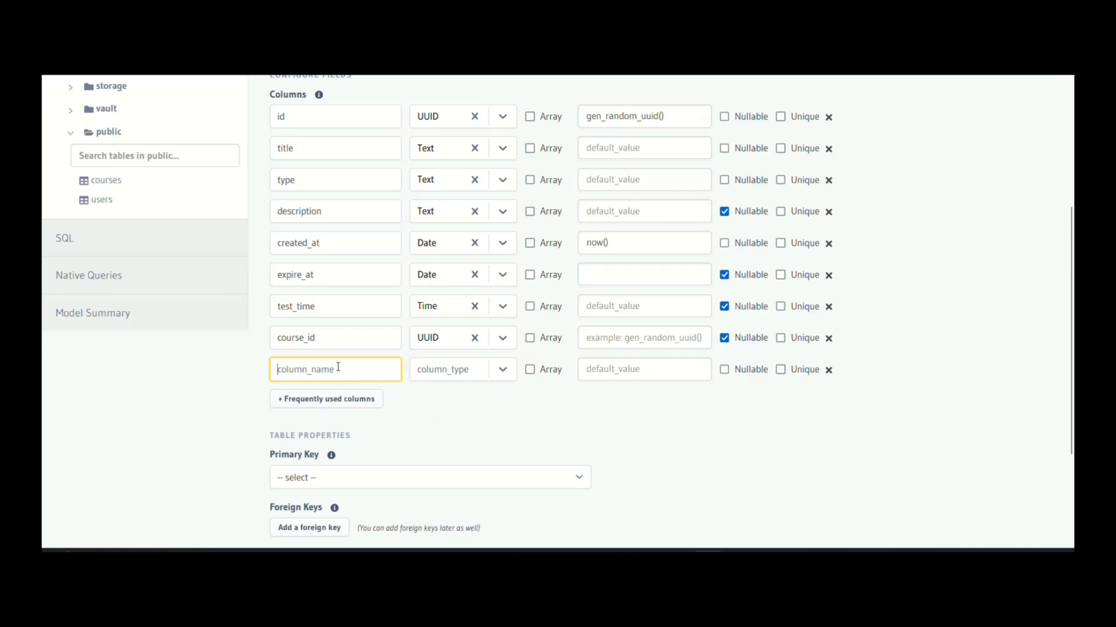
text(teacher)
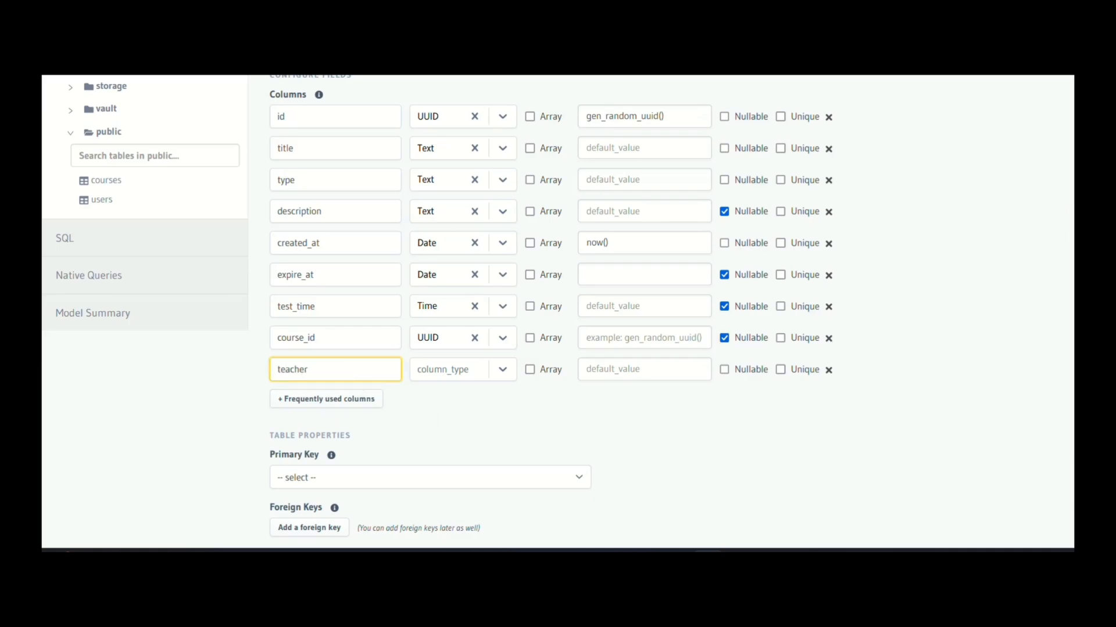
text(_id)
click(512, 373)
scroll(441, 472, down, 3)
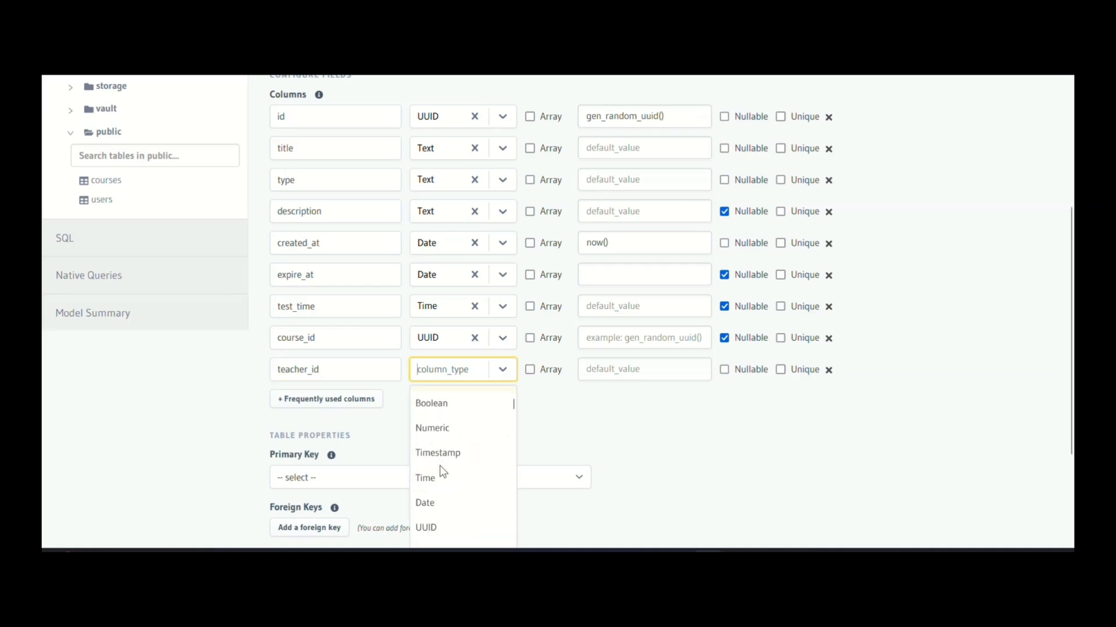
click(438, 508)
Add a question_answer column of type JSONB to the assessments table.
scroll(530, 436, down, 1)
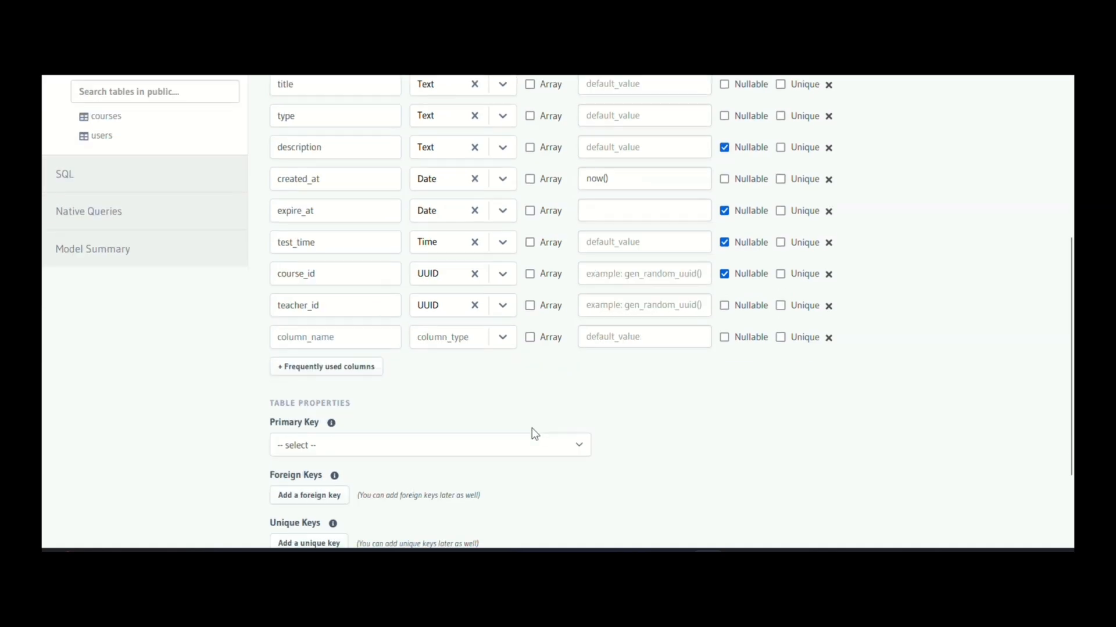
click(355, 340)
click(355, 340)
scroll(342, 374, up, 1)
text(question)
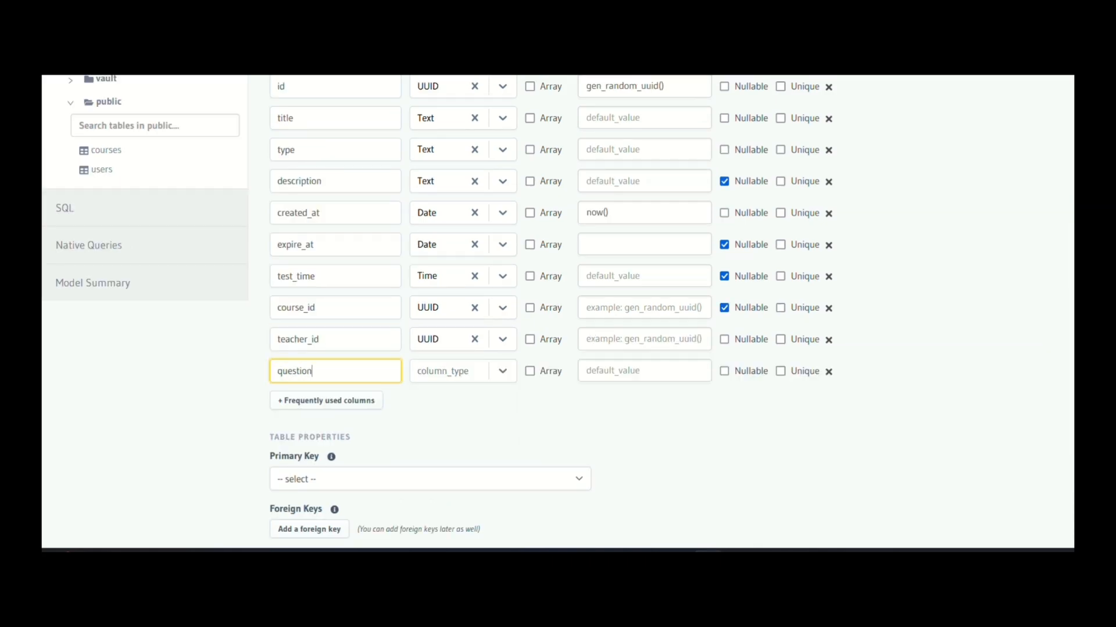
text(_answer)
click(499, 378)
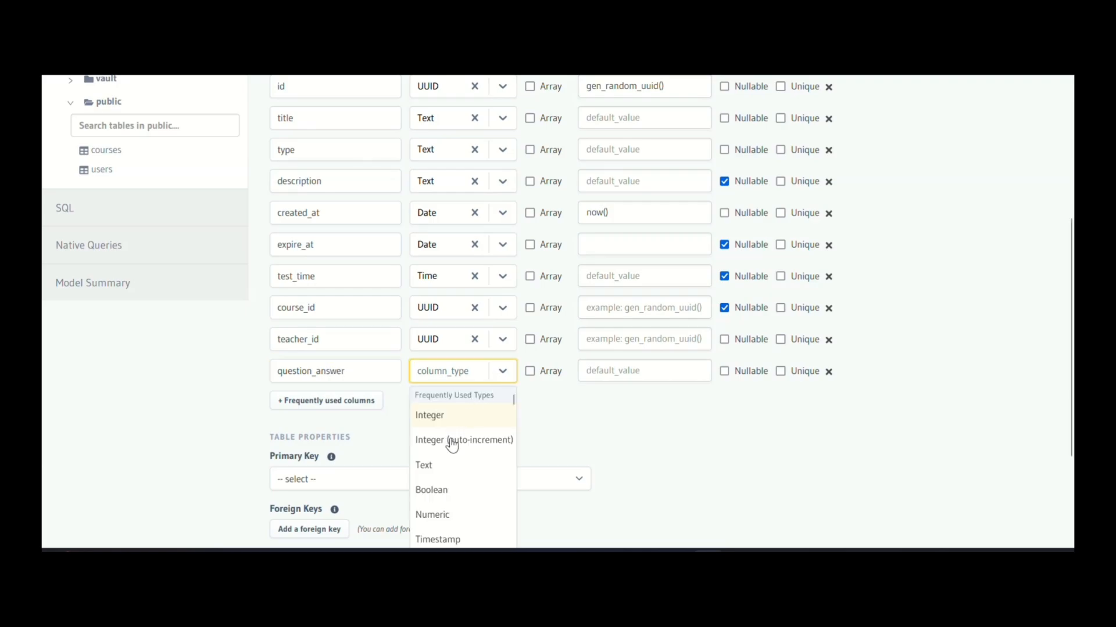
scroll(450, 444, down, 4)
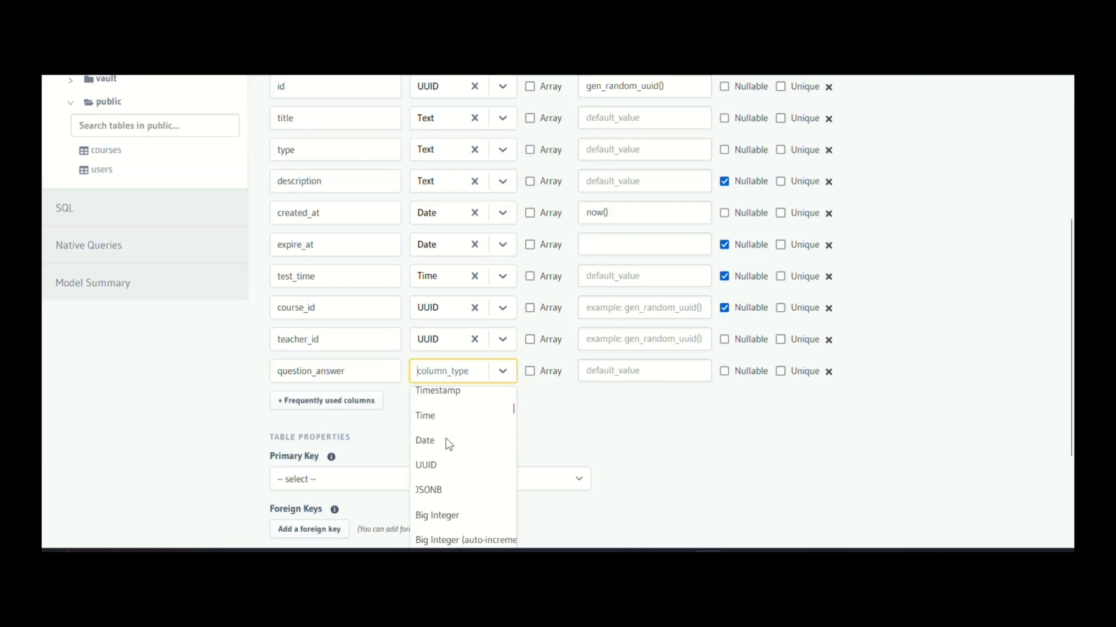
click(429, 491)
scroll(501, 427, down, 1)
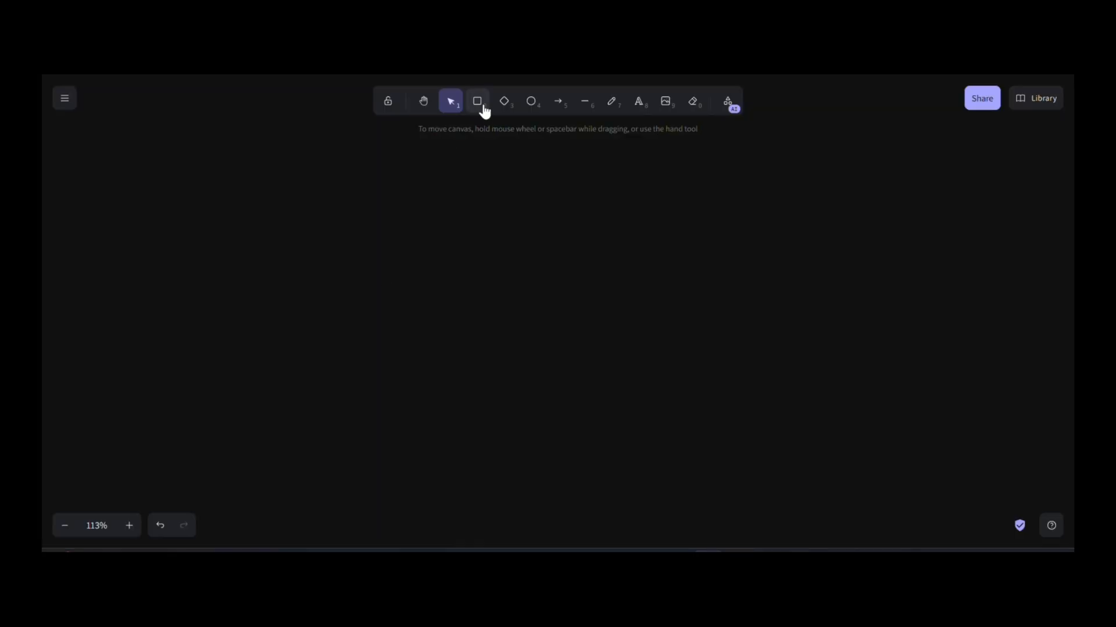
In Excalidraw, draw a large rectangle and write a braced object inside it with the entry question:"what?",.
click(483, 108)
drag(333, 157, 880, 475)
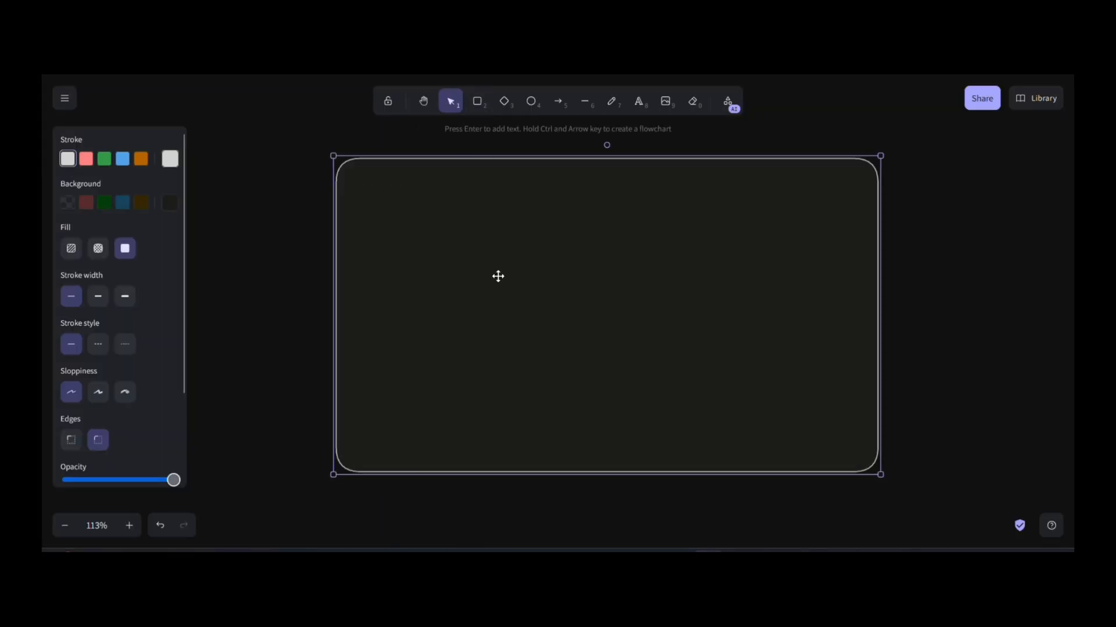
key(Return)
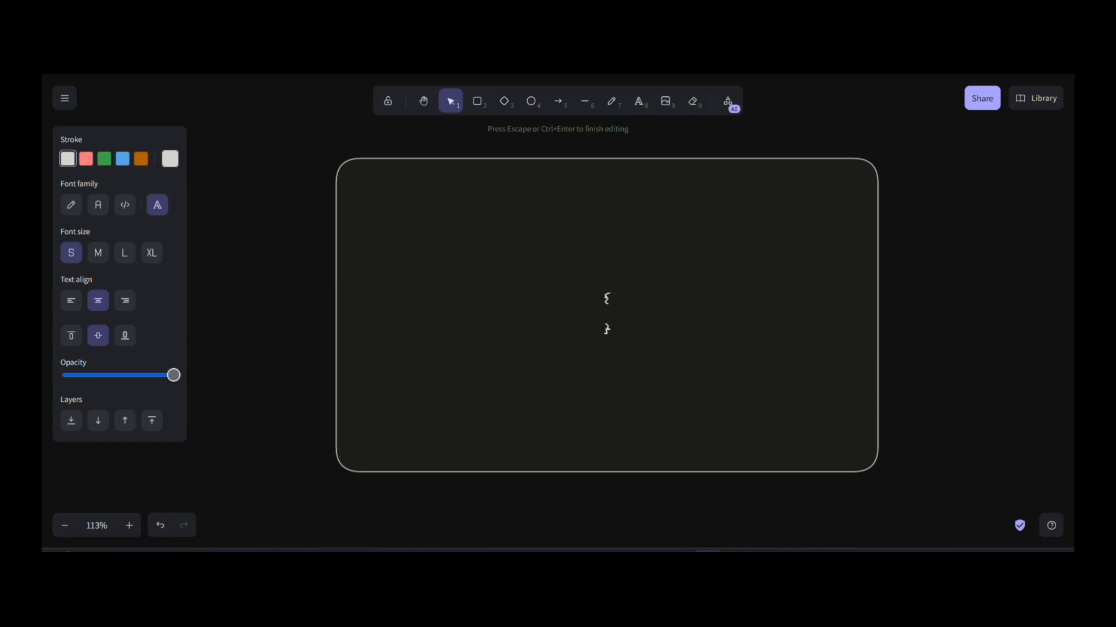
text(question)
text(:"")
text(what?)
text(,)
Add the line answer: "this", below the question entry in the rectangle's text.
key(Return)
text(answer)
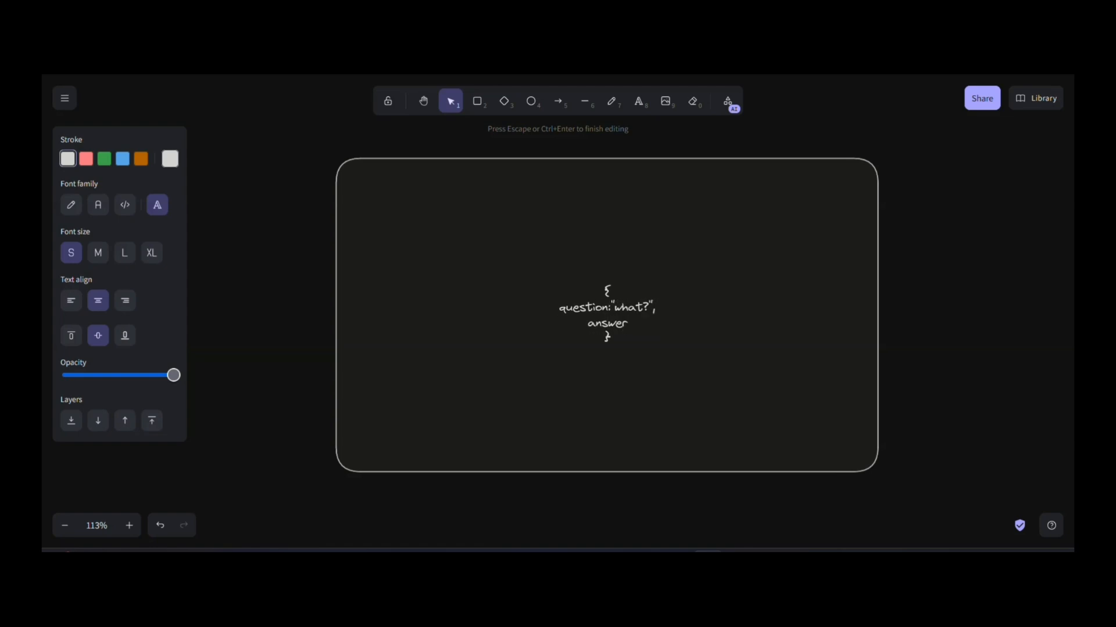
text(:)
text(this)
key(BackSpace)
key(BackSpace)
key(BackSpace)
key(BackSpace)
text("this",)
Add an options entry with the array ["1", "2", "3", "4"] below the answer entry.
key(Return)
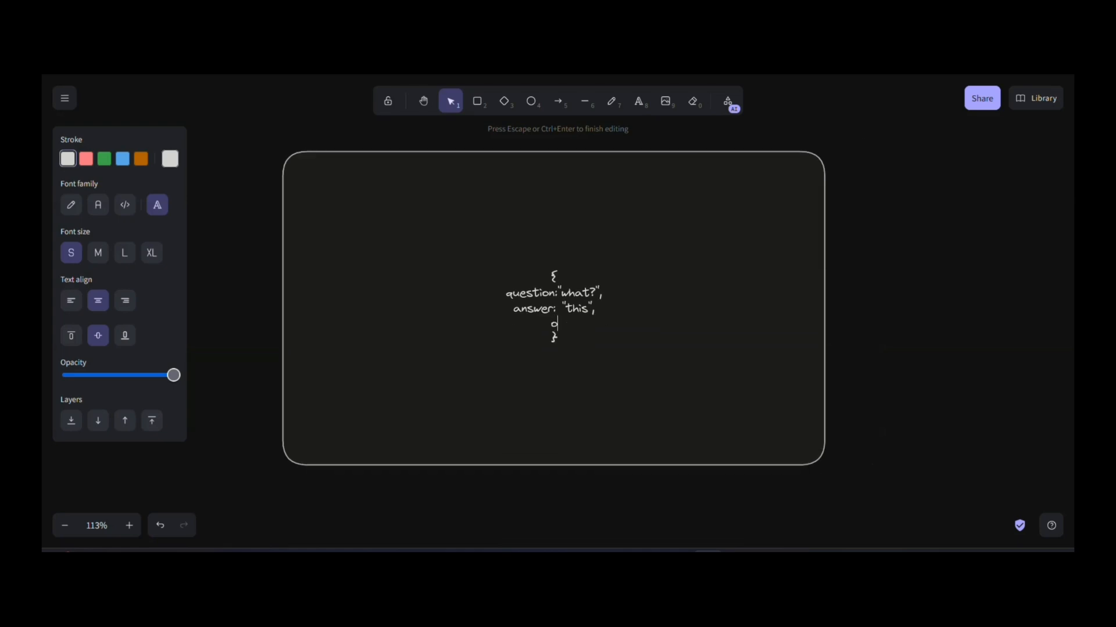
text(options)
text(:)
text( [])
text("1", "2", "3",)
key(Return)
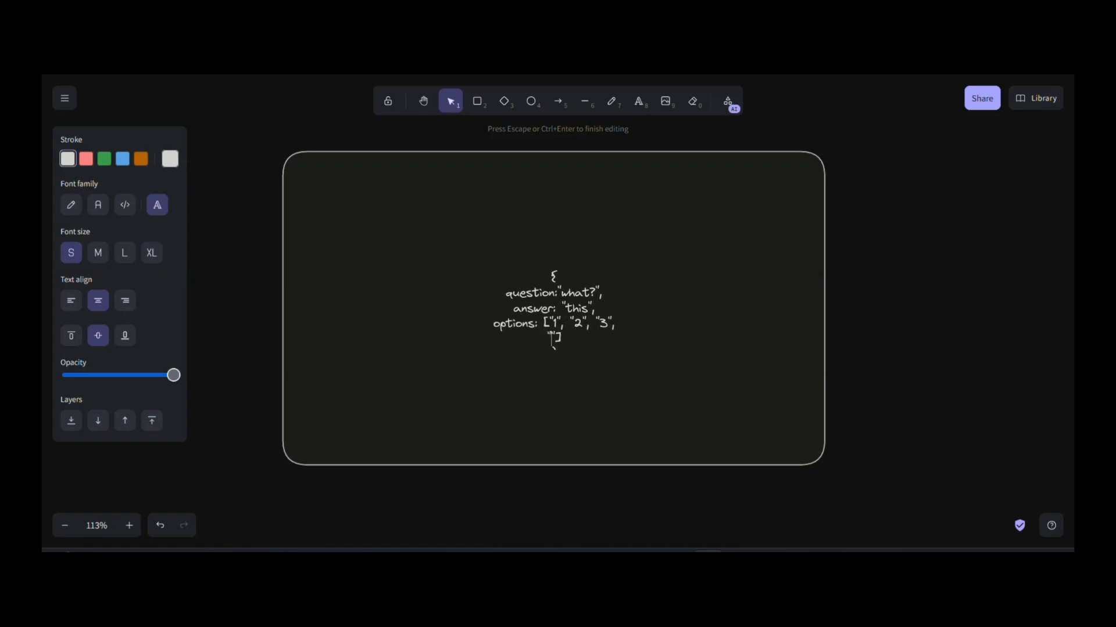
key(BackSpace)
text("4")
Back in the Hasura console, set id as the primary key of the assessments table and create the table.
scroll(712, 305, up, 1)
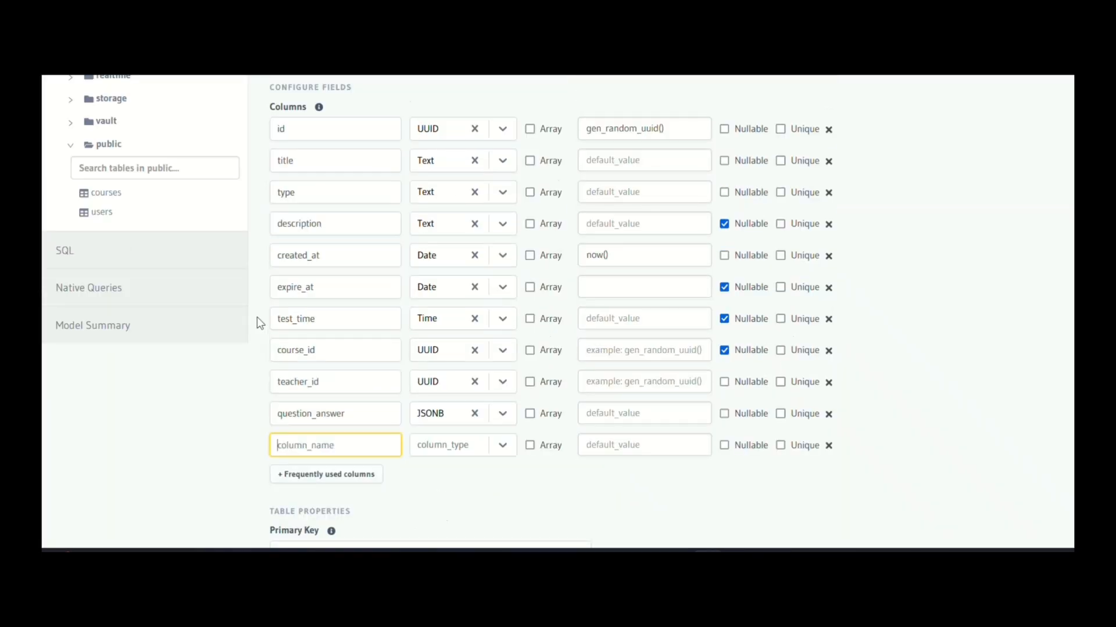
scroll(260, 323, down, 4)
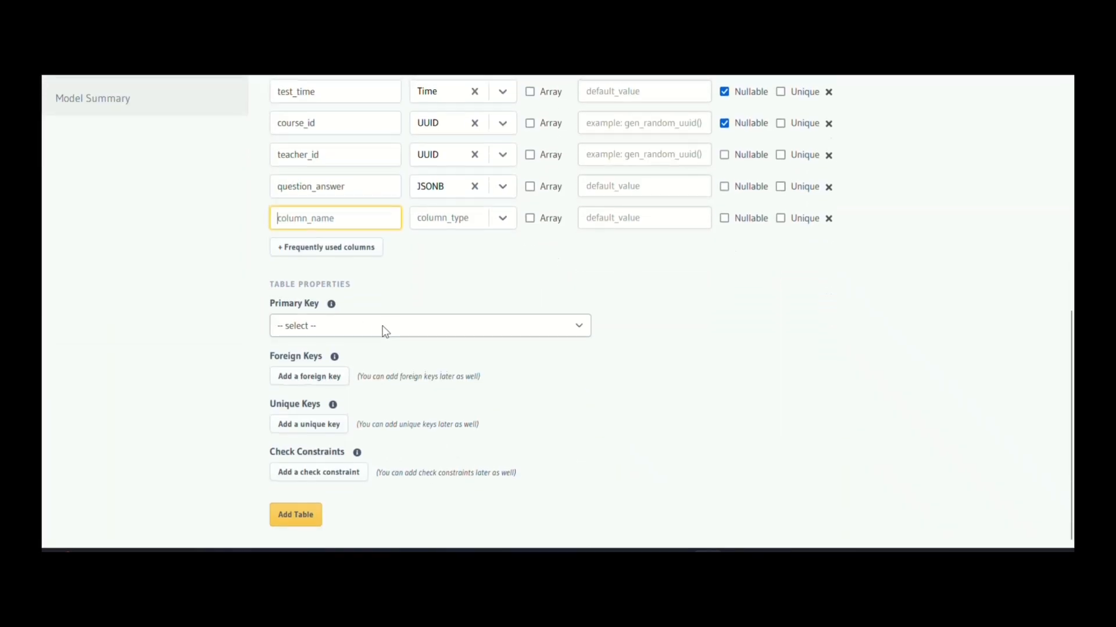
click(382, 327)
scroll(301, 366, down, 1)
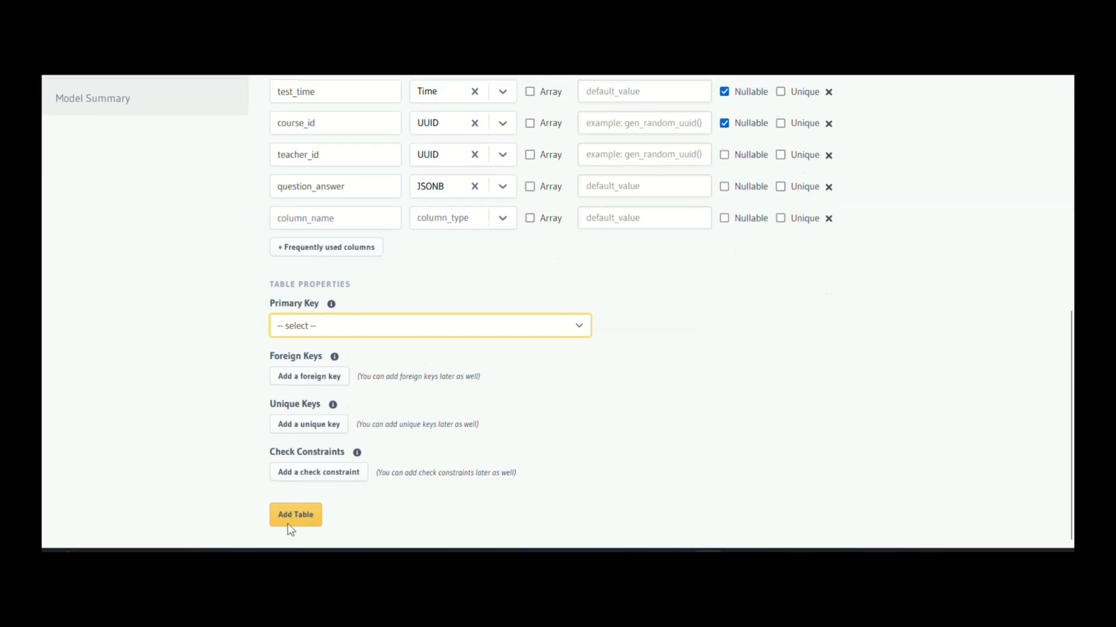
scroll(291, 525, down, 1)
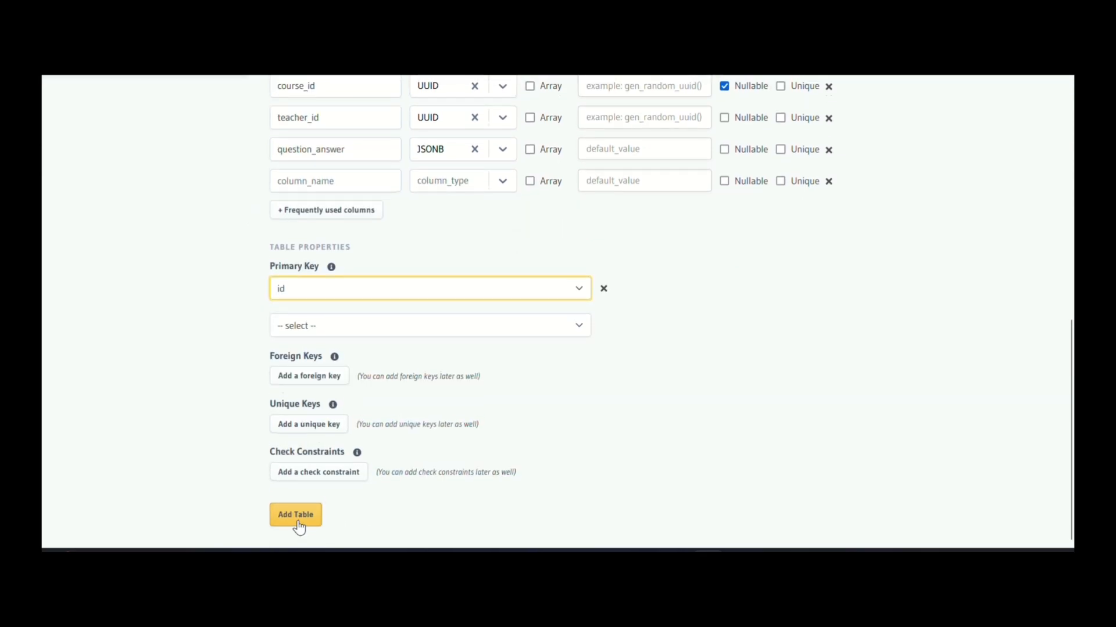
click(296, 515)
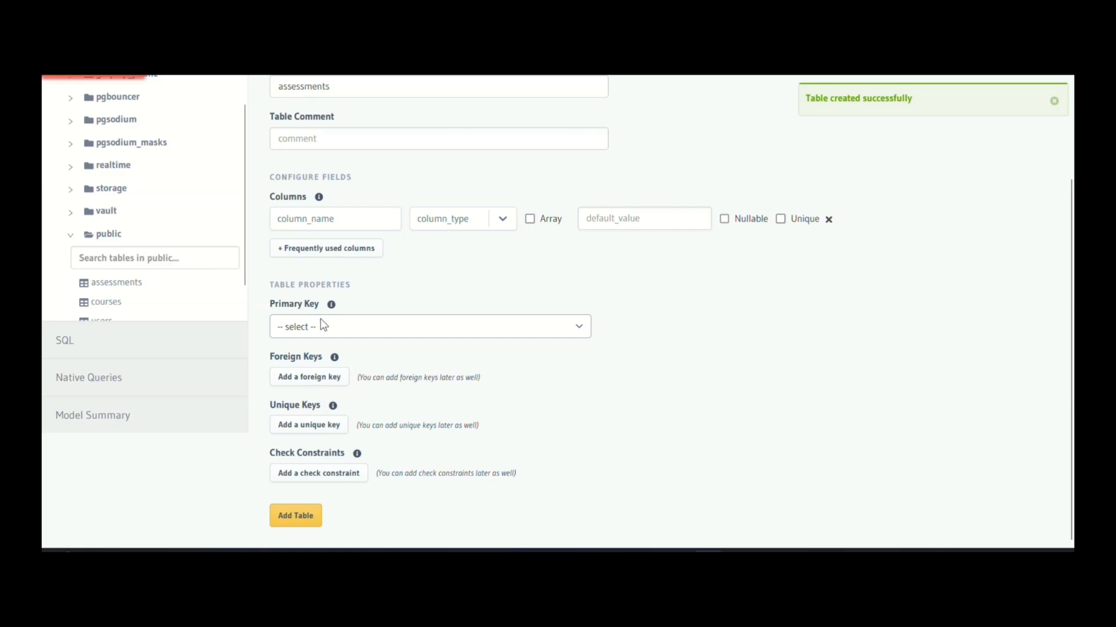
Open the courses table from the public schema and show its column settings for modification.
scroll(176, 381, down, 1)
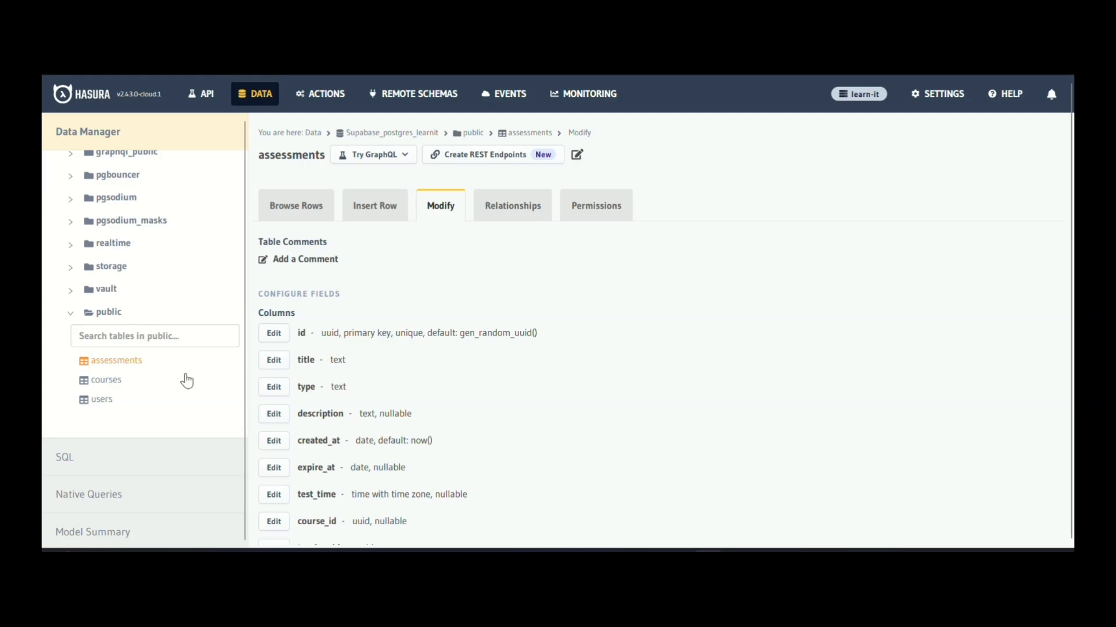
click(102, 312)
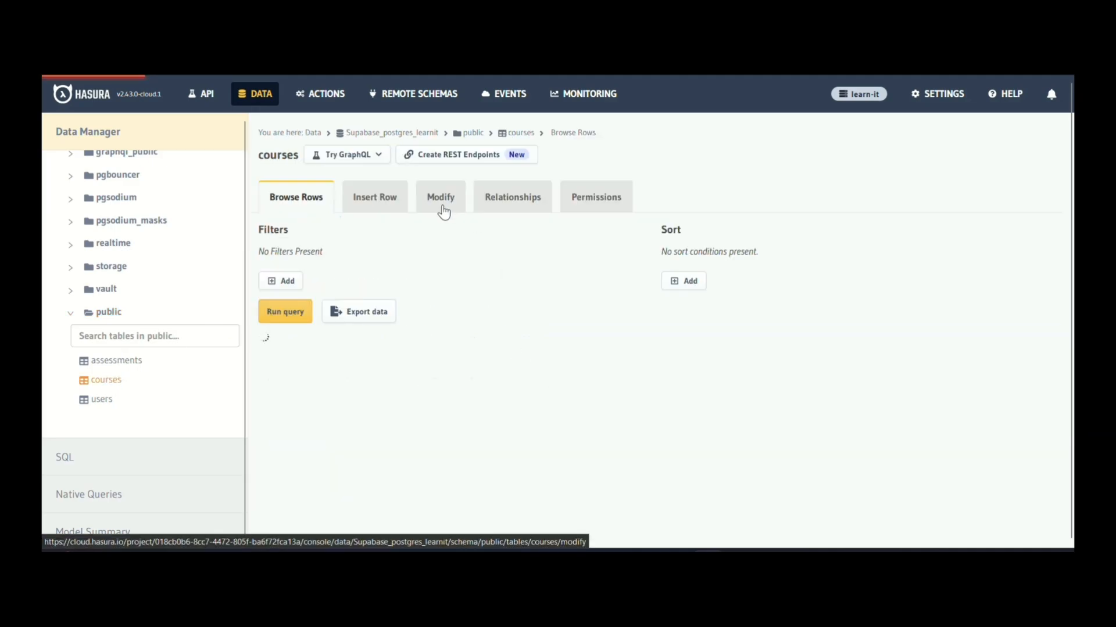
click(441, 201)
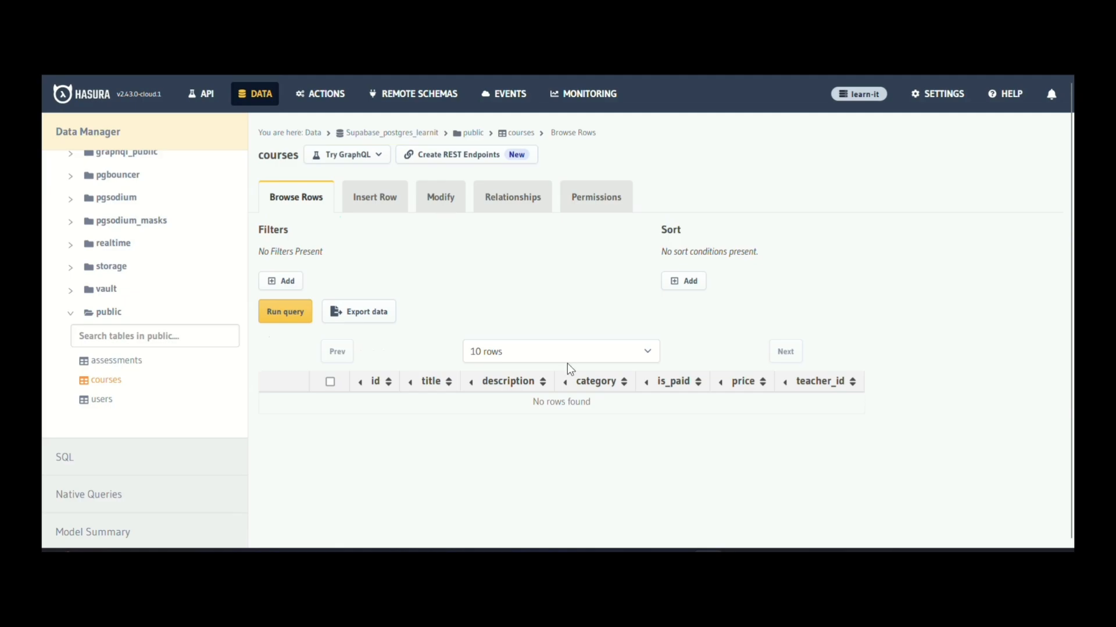
scroll(517, 340, down, 3)
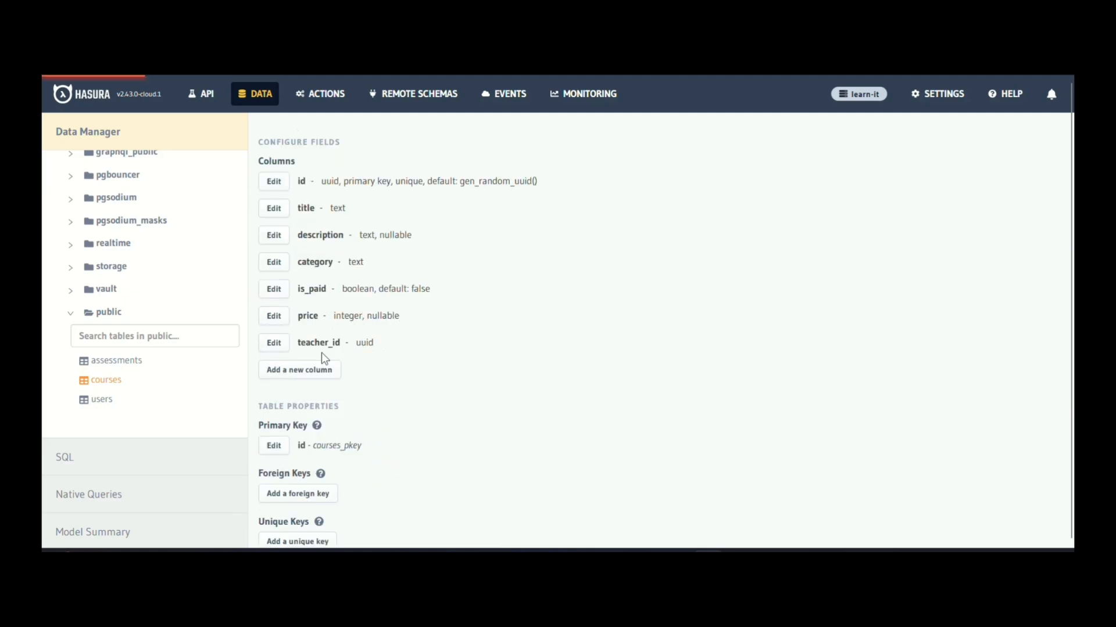
Add a non-nullable JSONB column named index to the courses table and save it.
click(298, 372)
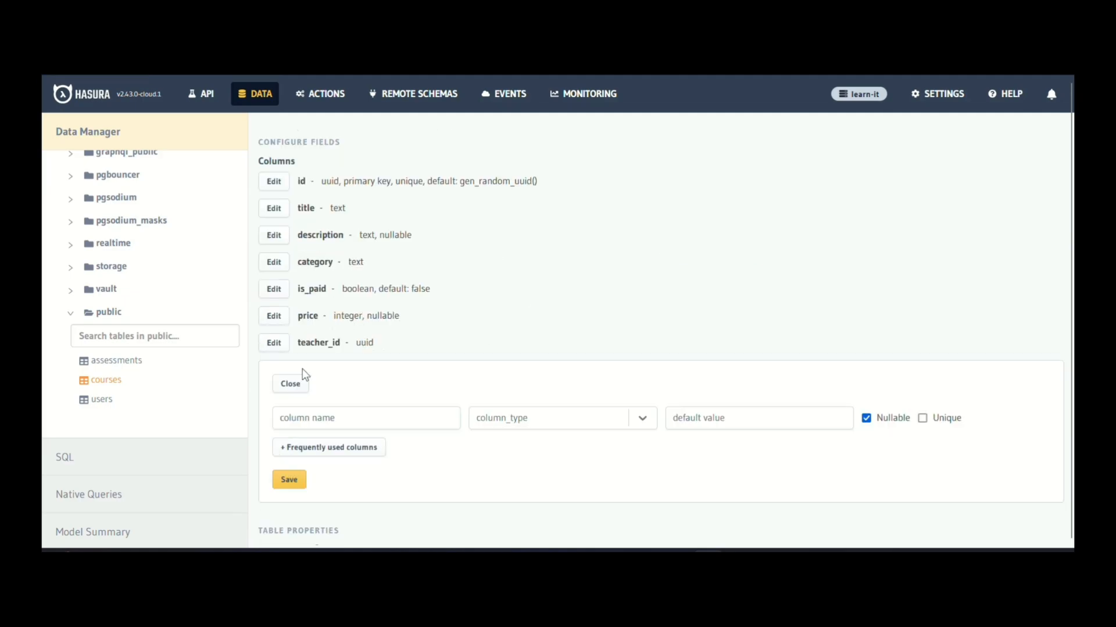
click(341, 425)
text(index)
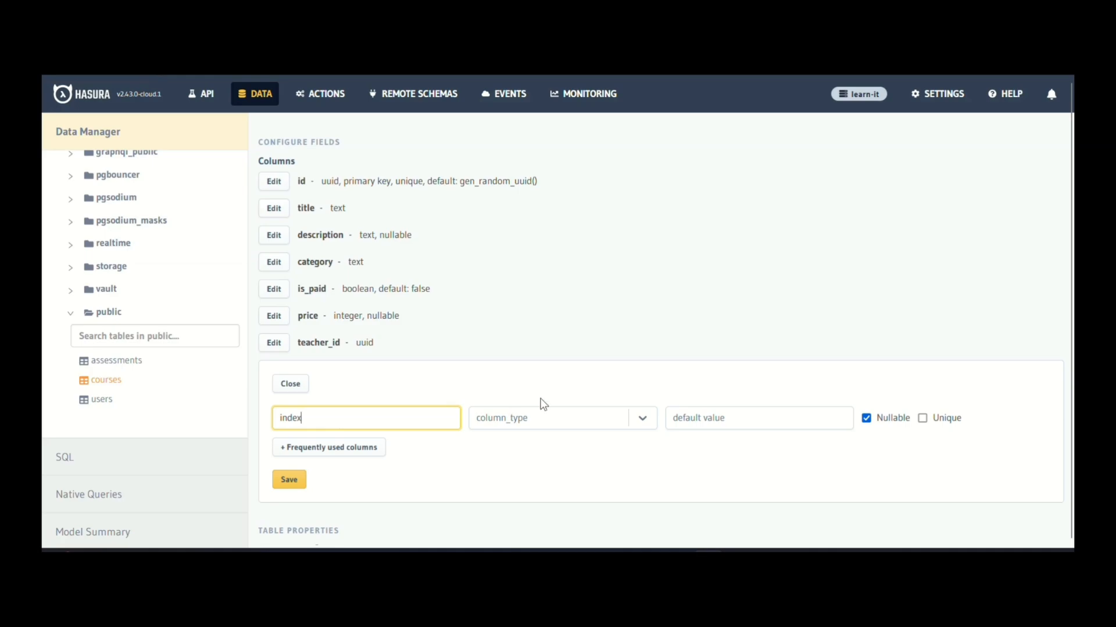
scroll(556, 406, down, 1)
click(642, 379)
scroll(518, 455, down, 3)
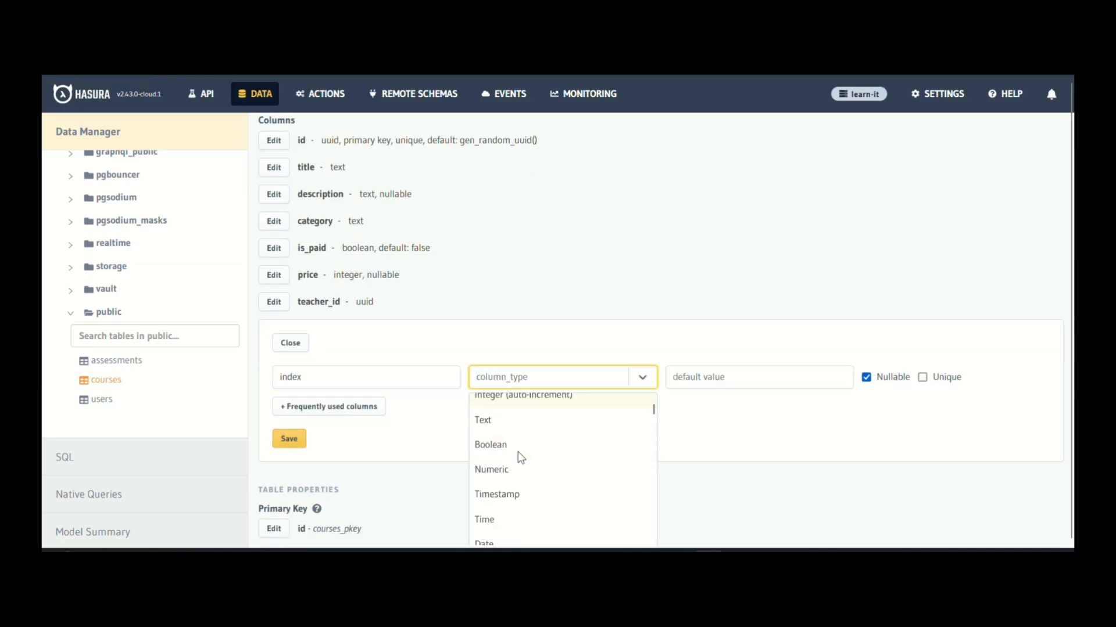
scroll(511, 491, down, 2)
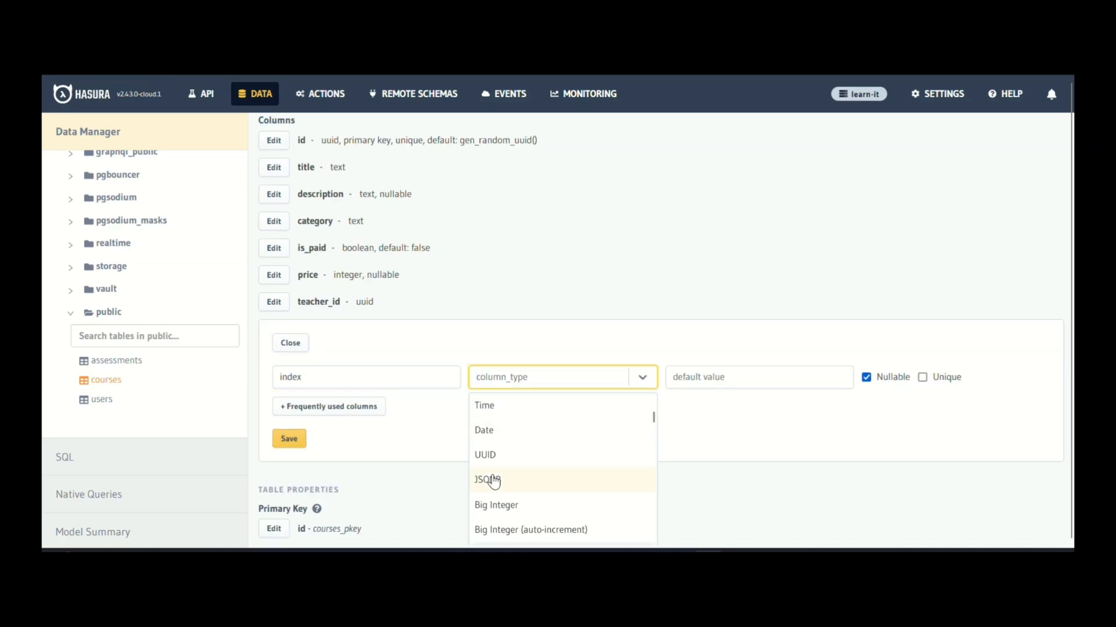
click(492, 480)
scroll(581, 343, down, 1)
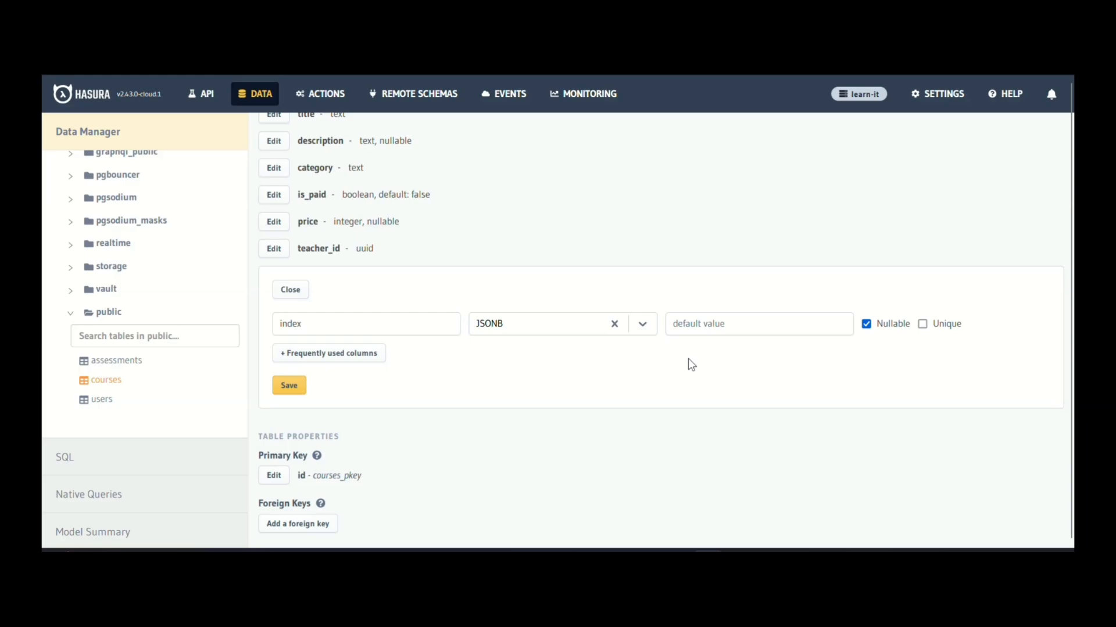
click(866, 324)
click(290, 386)
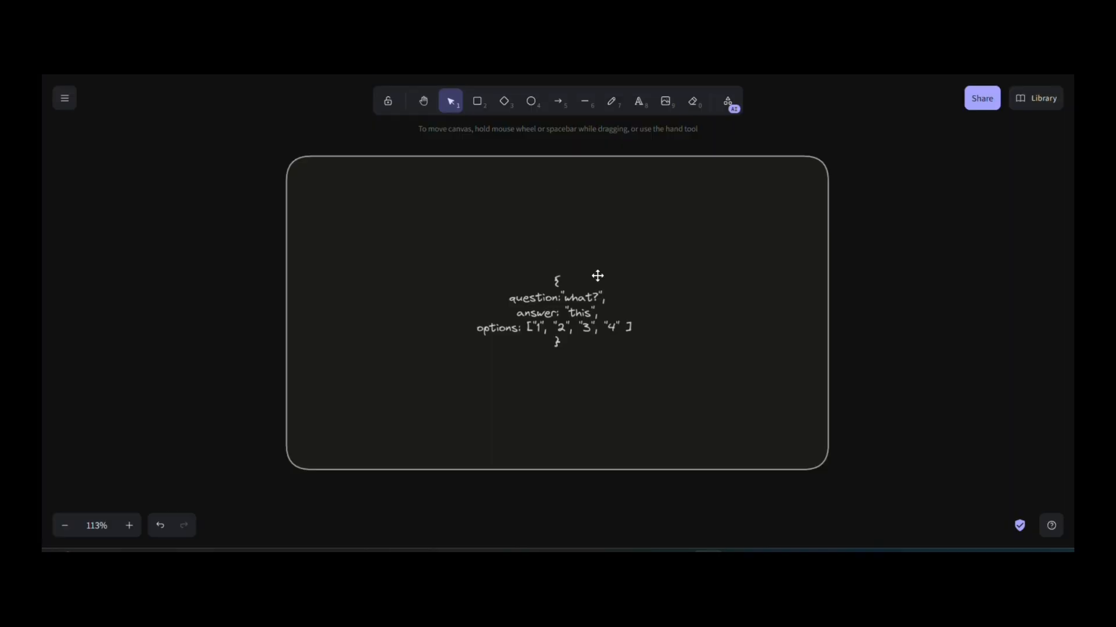
In Excalidraw, remove the question, answer and options entries from between the braces of the rectangle's text.
double_click(577, 324)
triple_click(577, 323)
key(BackSpace)
key(BackSpace)
key(BackSpace)
key(BackSpace)
key(BackSpace)
key(BackSpace)
key(BackSpace)
key(BackSpace)
key(BackSpace)
key(BackSpace)
key(BackSpace)
key(BackSpace)
key(BackSpace)
key(BackSpace)
key(BackSpace)
key(BackSpace)
key(BackSpace)
key(BackSpace)
key(BackSpace)
key(BackSpace)
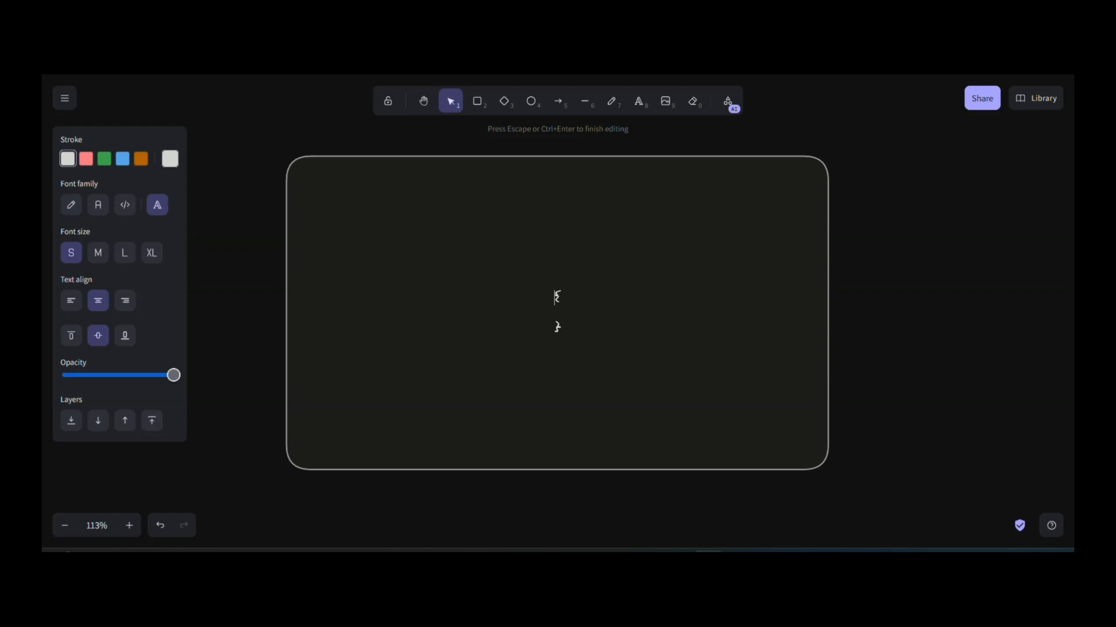
Enclose the empty braces in square brackets, with each bracket on its own line.
key(Return)
key(Escape)
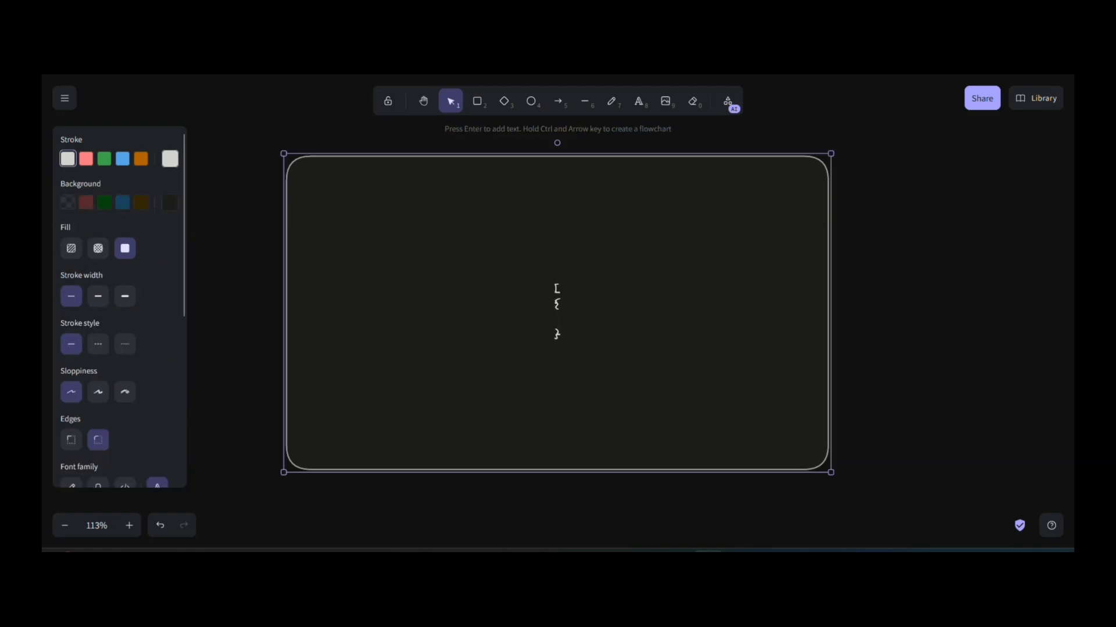
double_click(571, 336)
key(Right)
key(Return)
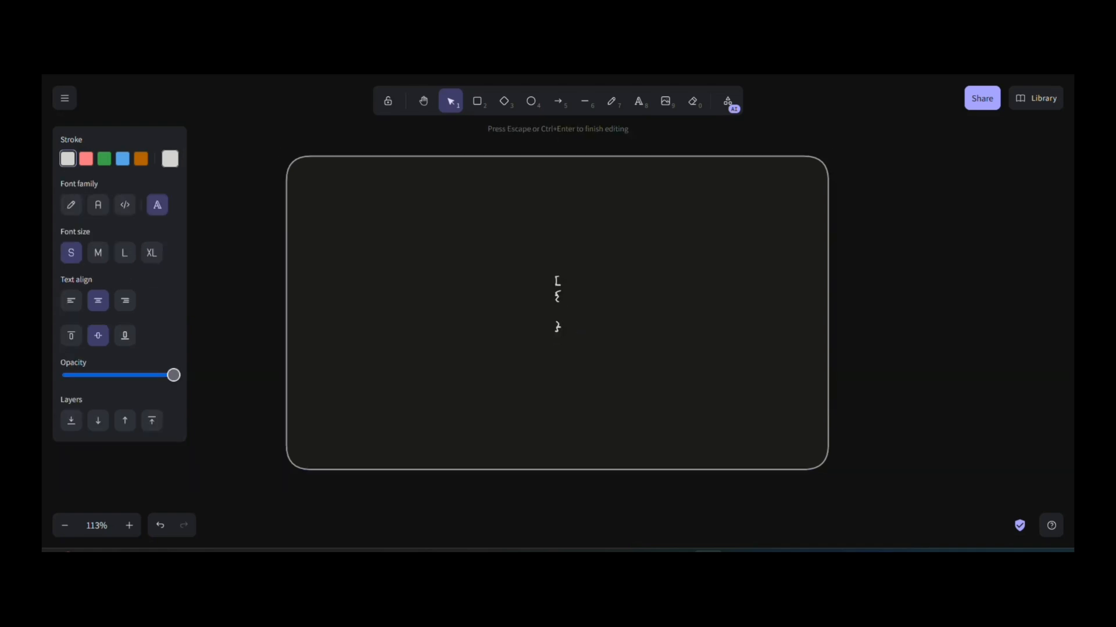
text(])
Add the entry chapter:"chapter 1", inside the braces.
text(chapter)
text(:)
text("chapter 1")
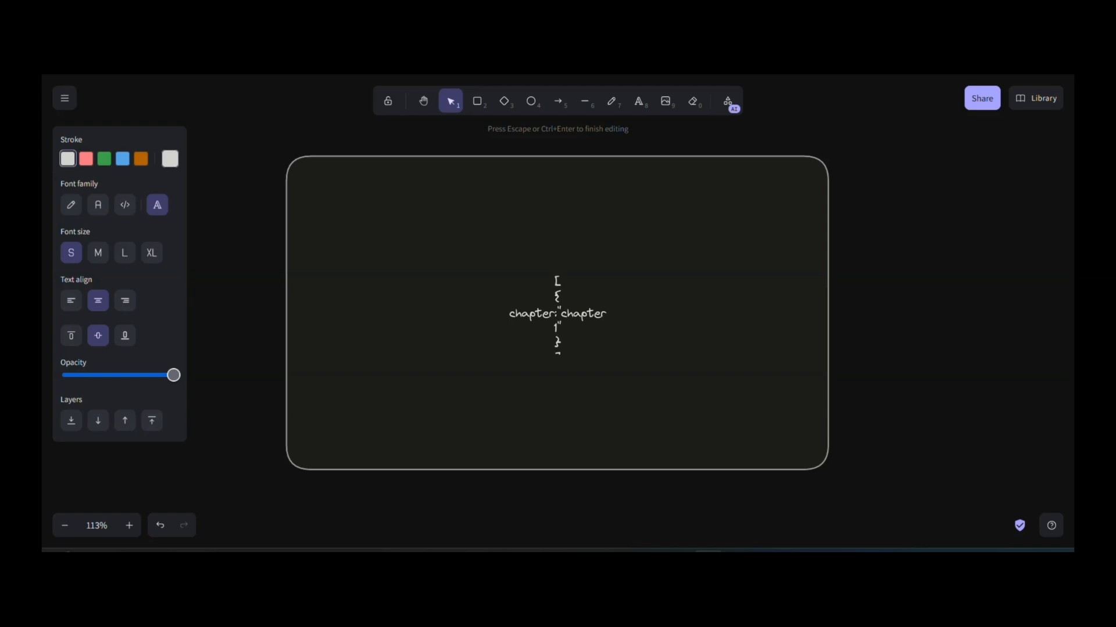
text(,)
Add a lessons entry with the array ["4jk42j1", "d92je34j3"] below the chapter entry.
key(Return)
text(lesson)
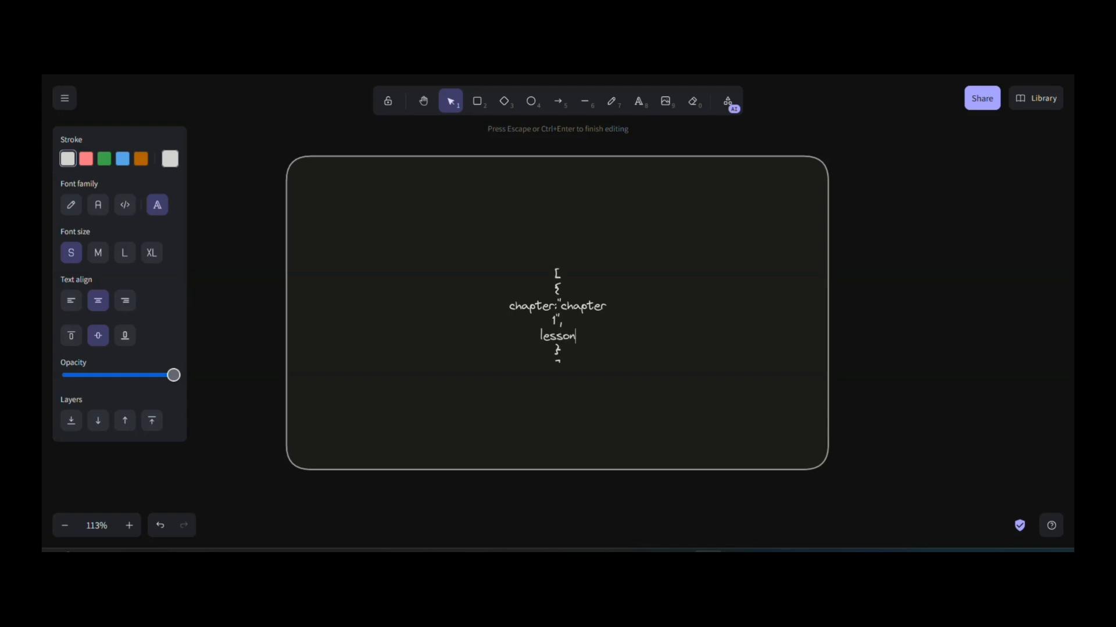
text(s:)
text([])
text('')
text(4jk42j1)
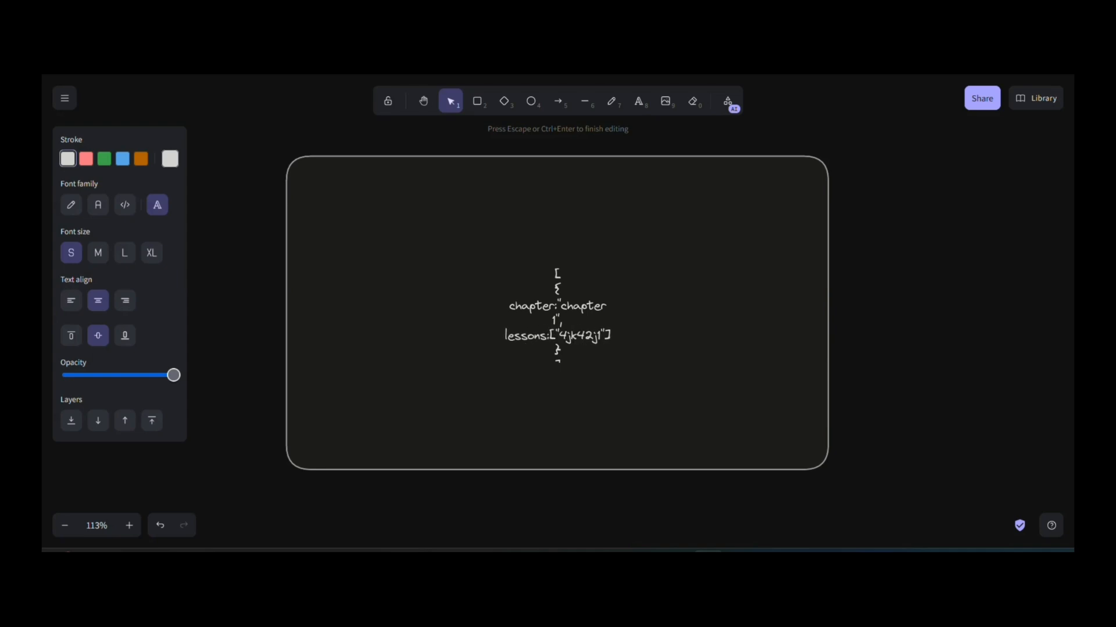
text(, "")
key(Left)
text(d92je34)
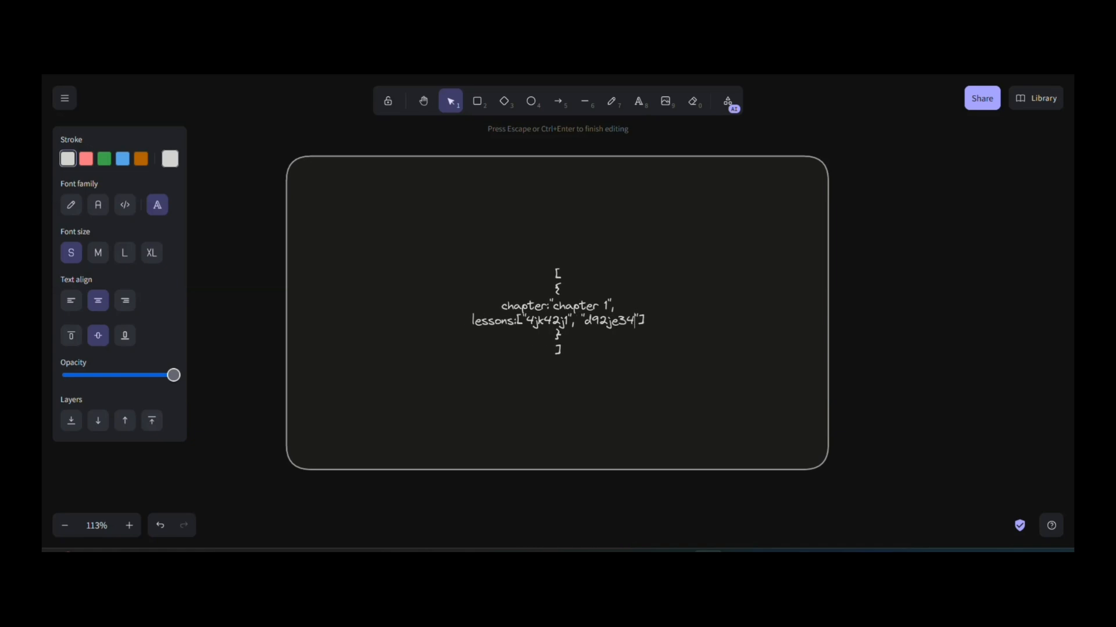
text(j3"] })
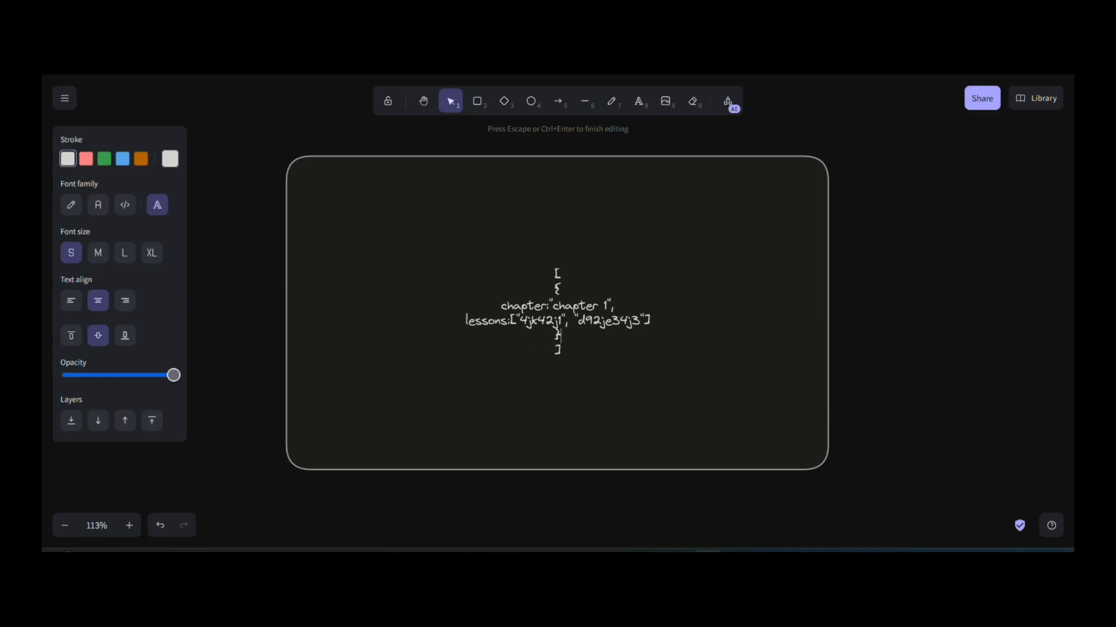
Put a comma after the chapter object, duplicate the object below it, and change the copy's chapter to "chapter 2".
text(,)
drag(569, 339, 549, 295)
key(ctrl+c)
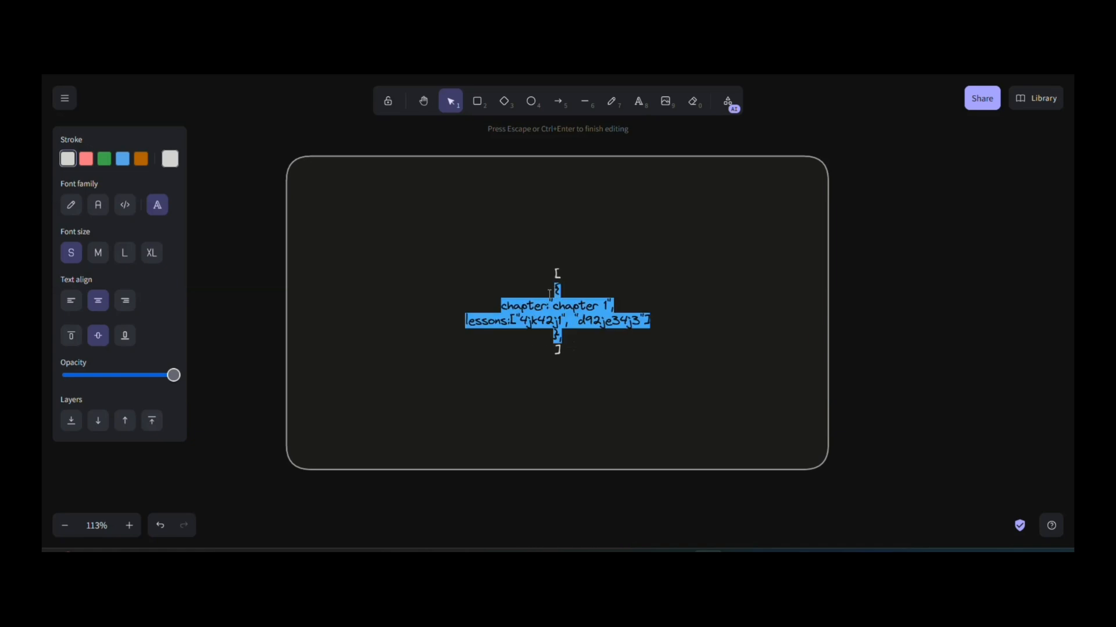
click(572, 344)
key(Return)
key(ctrl+v)
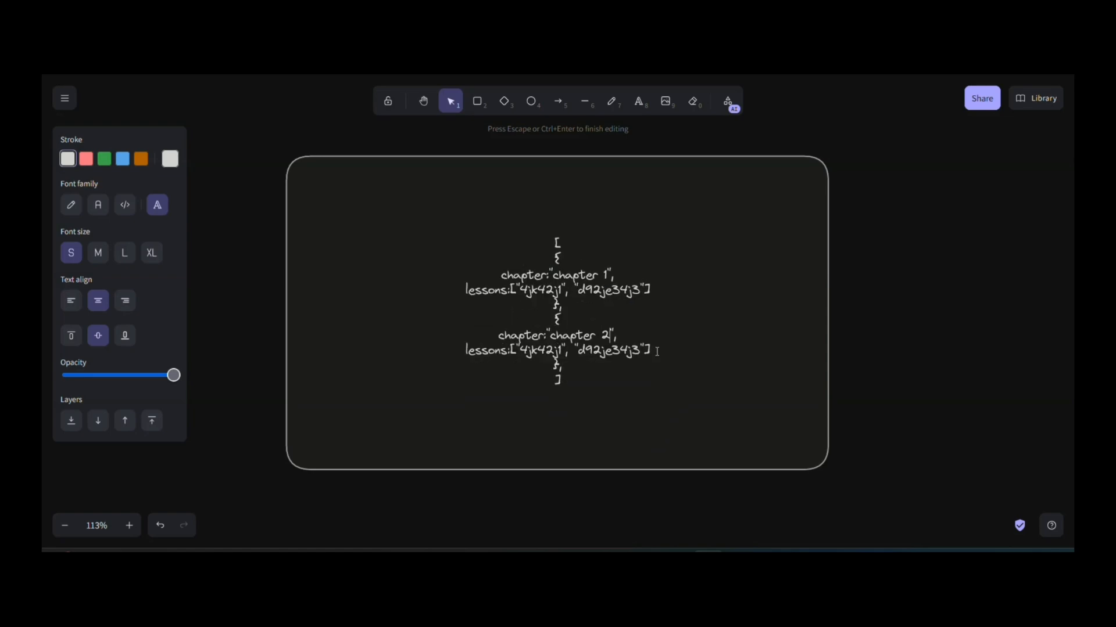
click(657, 351)
text(,)
key(Return)
text(as)
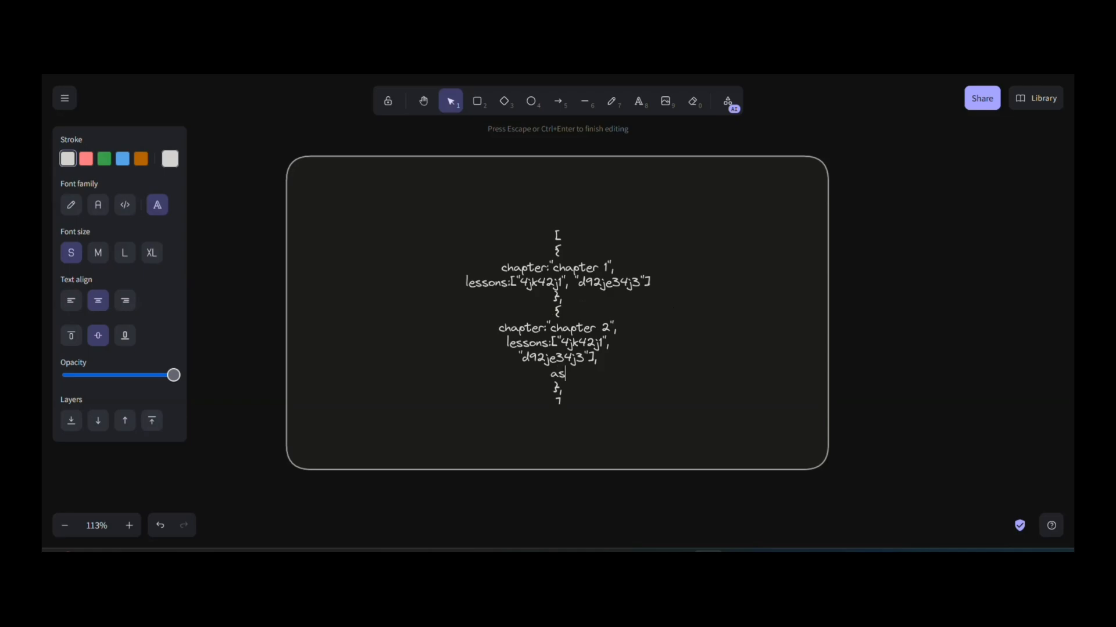
text(sessment)
key(ctrl+BackSpace)
Add "h8128822s" as a third value on a new line in chapter 2's lessons array.
click(594, 358)
text(,)
key(Return)
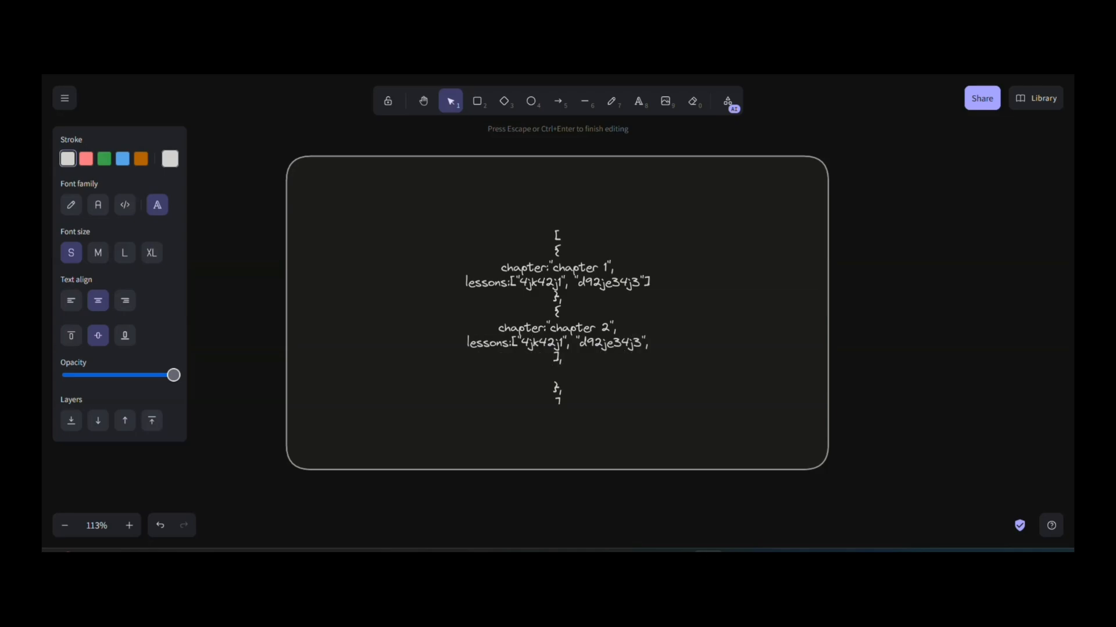
text("")
text(h8128822s)
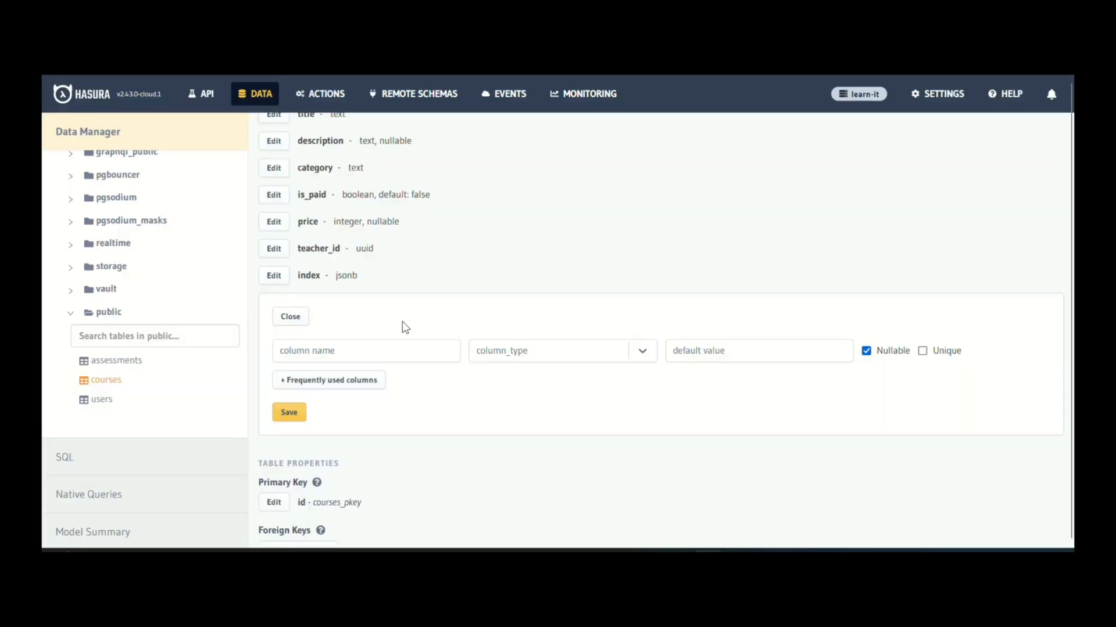
Back in the Hasura console, start a new table named course_lessons in the public schema.
scroll(403, 326, down, 2)
scroll(405, 327, up, 3)
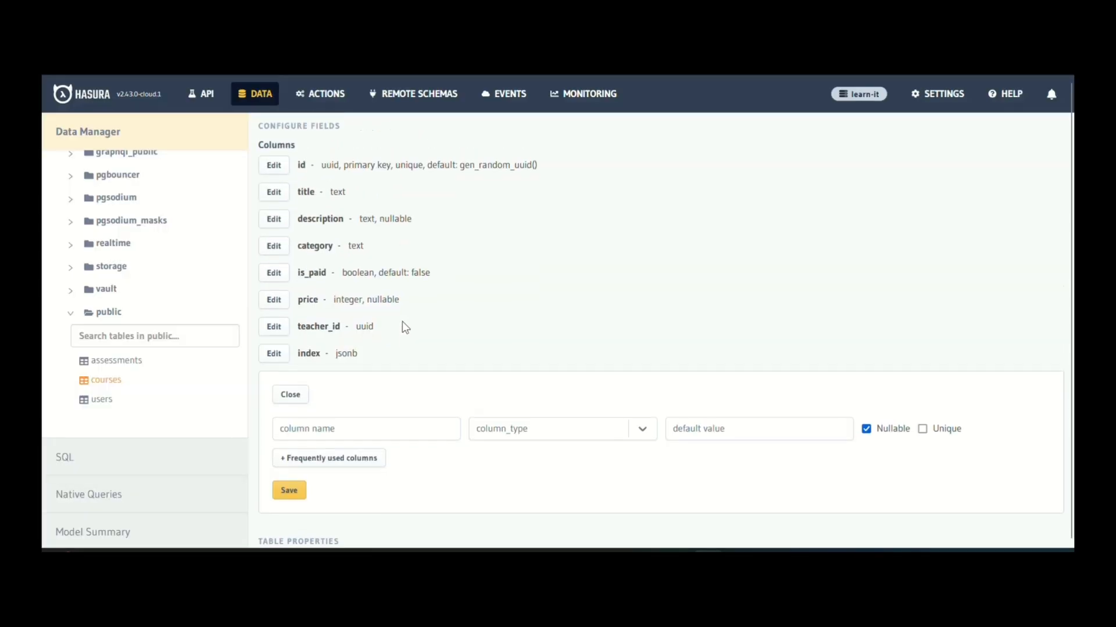
scroll(405, 327, up, 3)
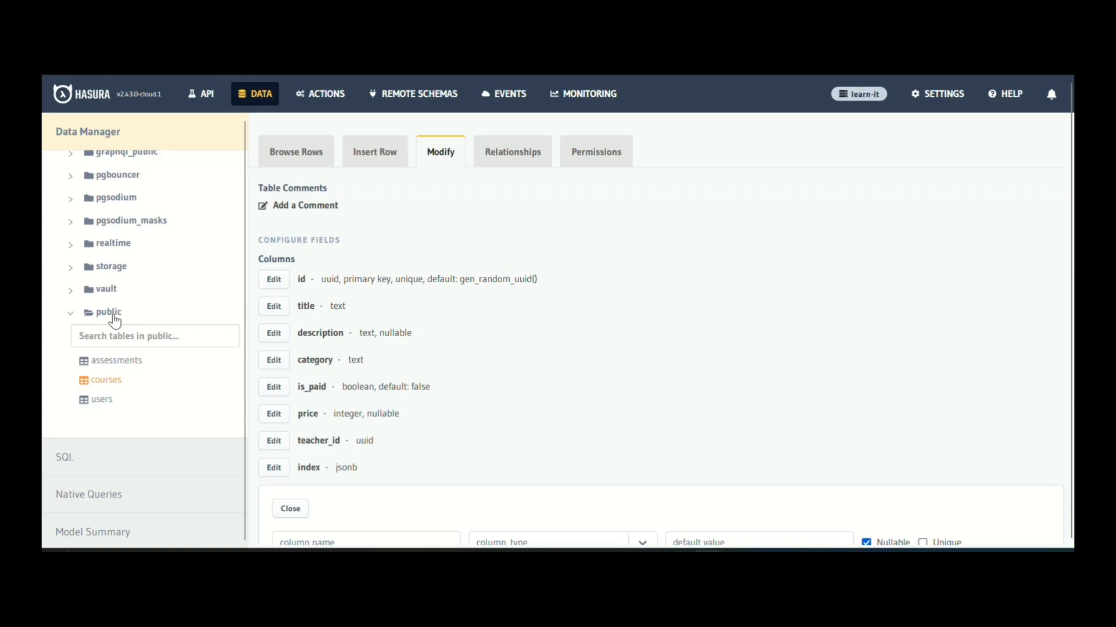
click(111, 314)
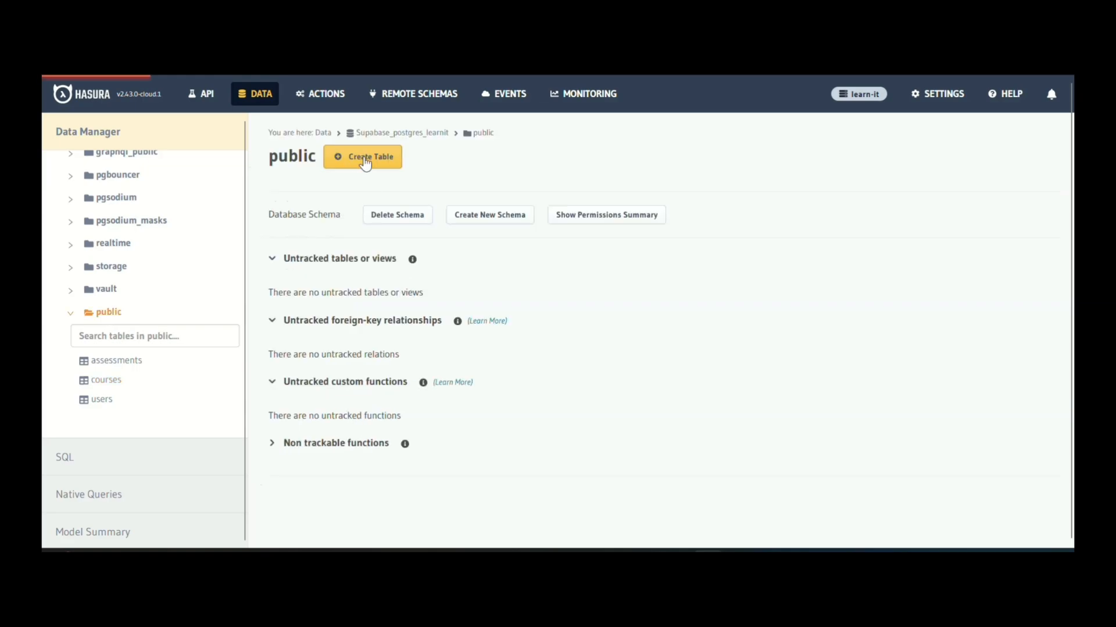
click(365, 158)
click(339, 200)
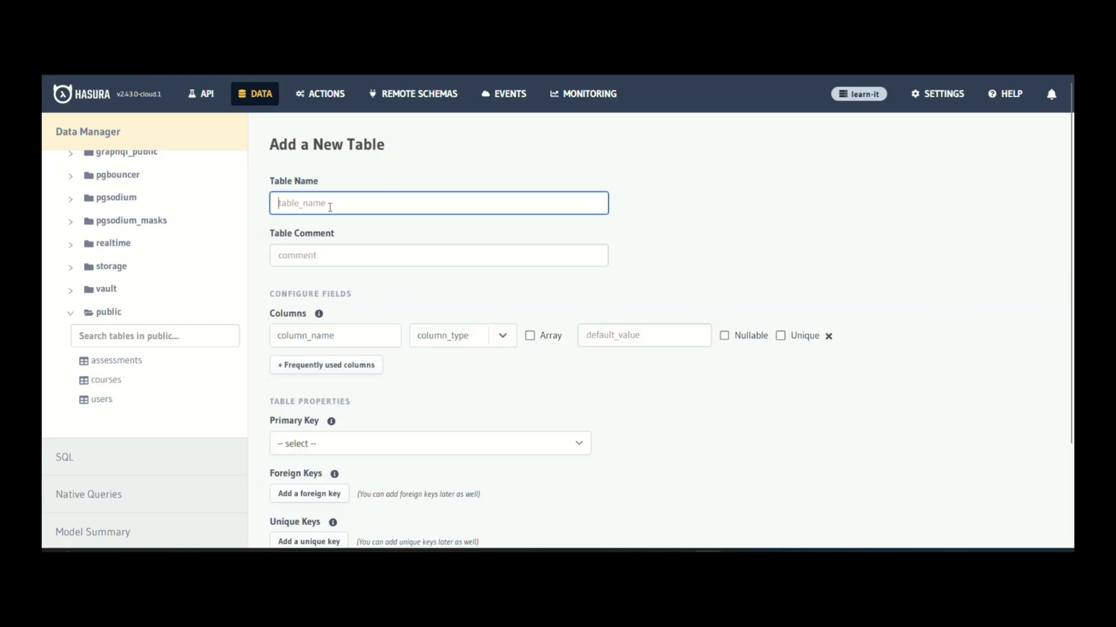
text(course_)
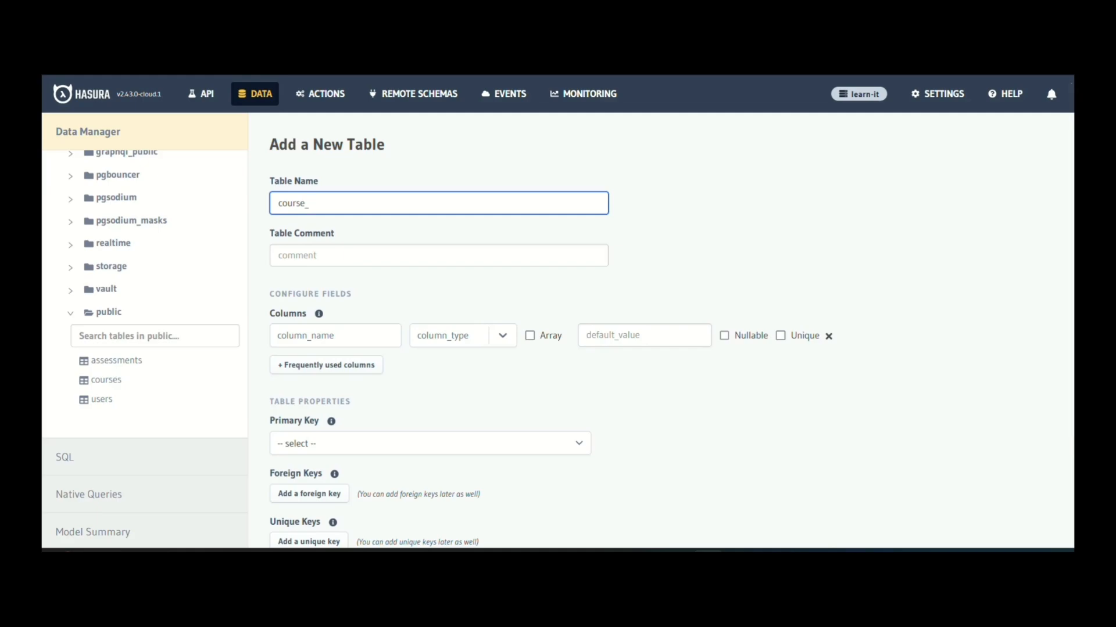
text(lessons)
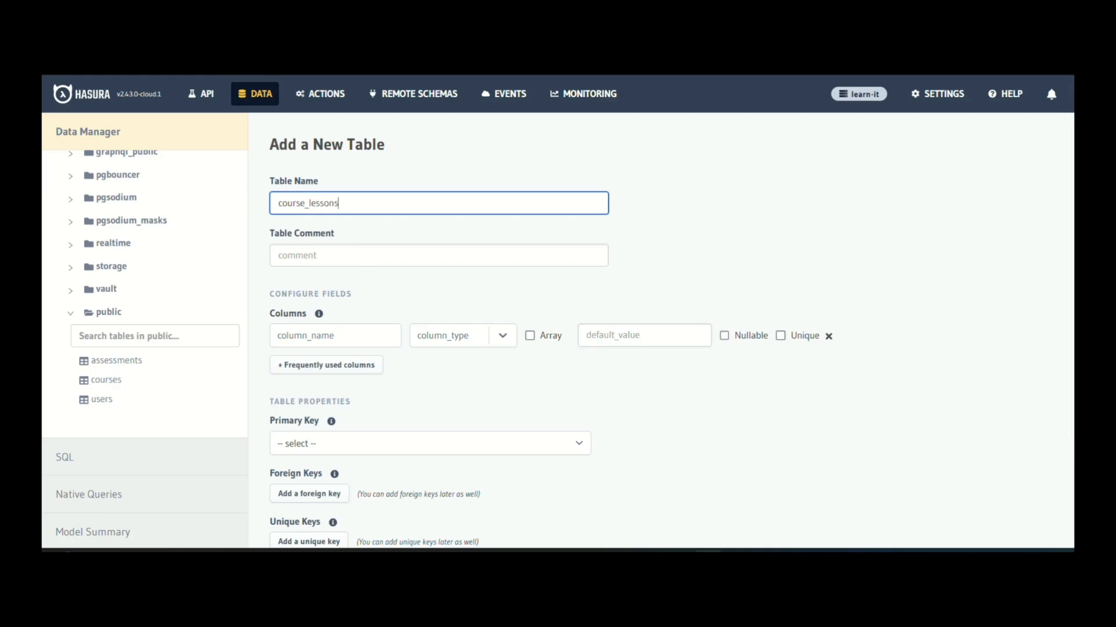
Define an id column of type UUID with default gen_random_uuid() for the course_lessons table.
click(323, 338)
text(id)
click(480, 343)
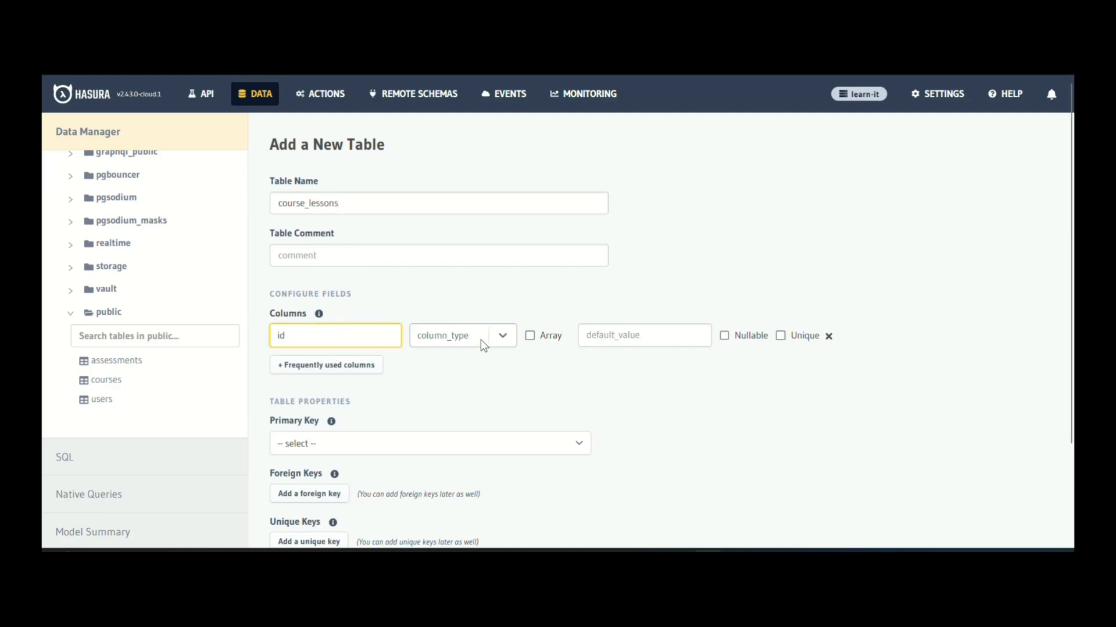
scroll(479, 442, down, 3)
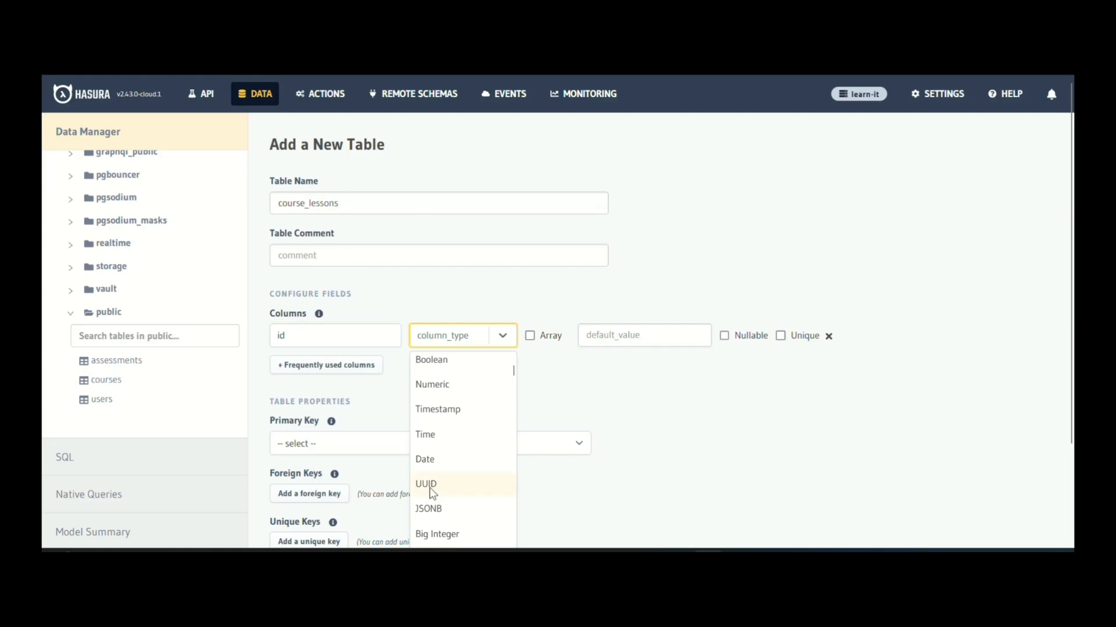
click(437, 487)
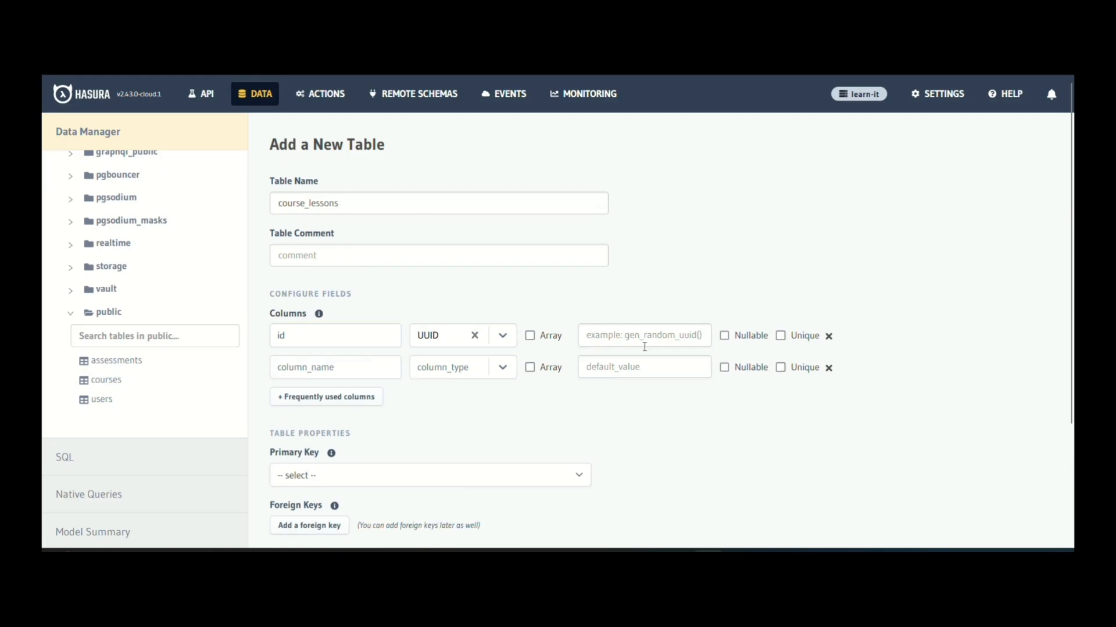
click(683, 335)
click(643, 378)
Define a title column of type Text below the id column.
scroll(465, 395, down, 1)
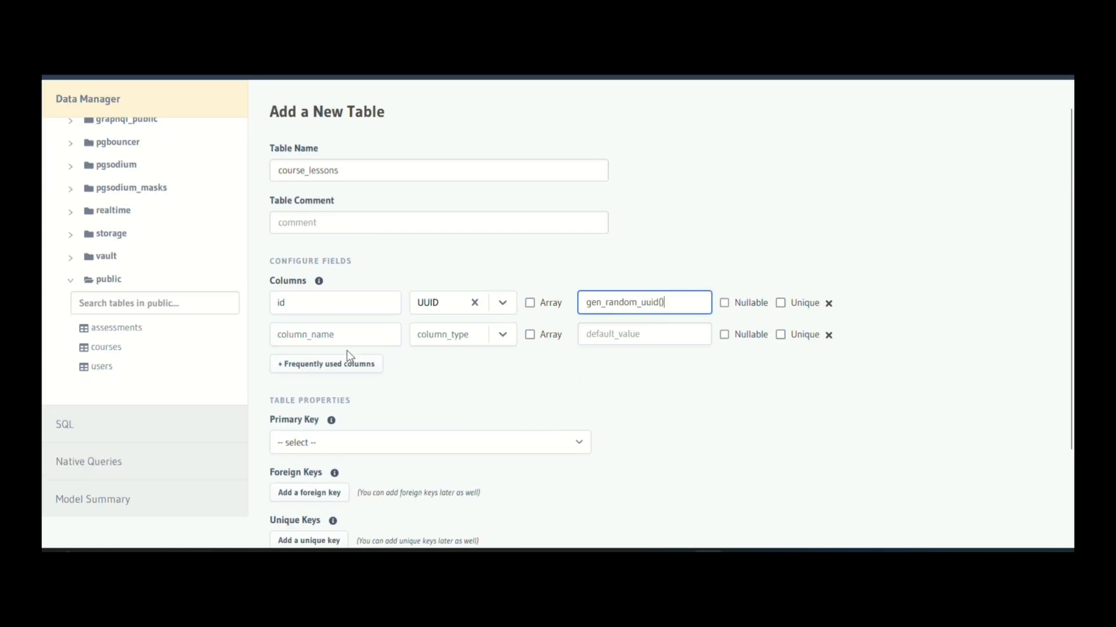
click(326, 333)
text(title)
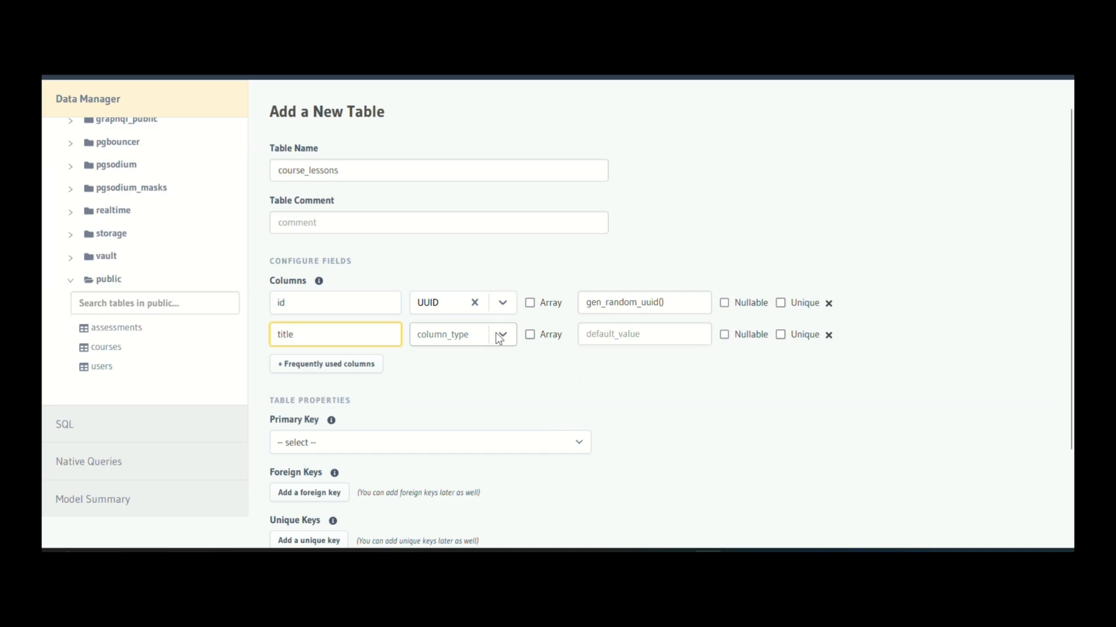
click(500, 337)
click(430, 428)
Define a content column of type Text below the title column.
click(356, 364)
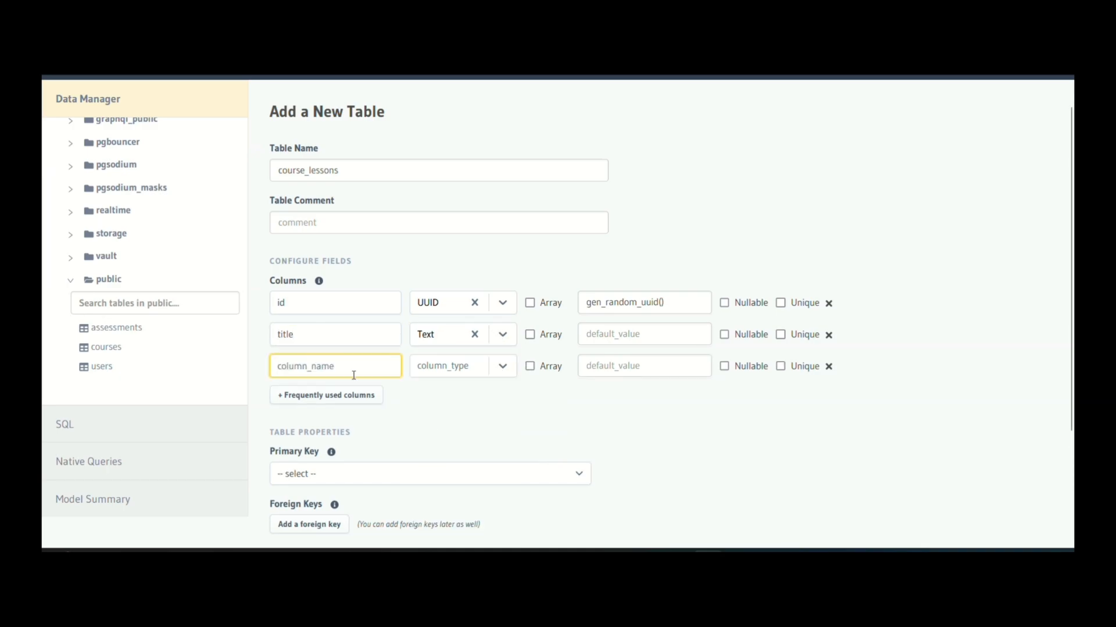
text(content)
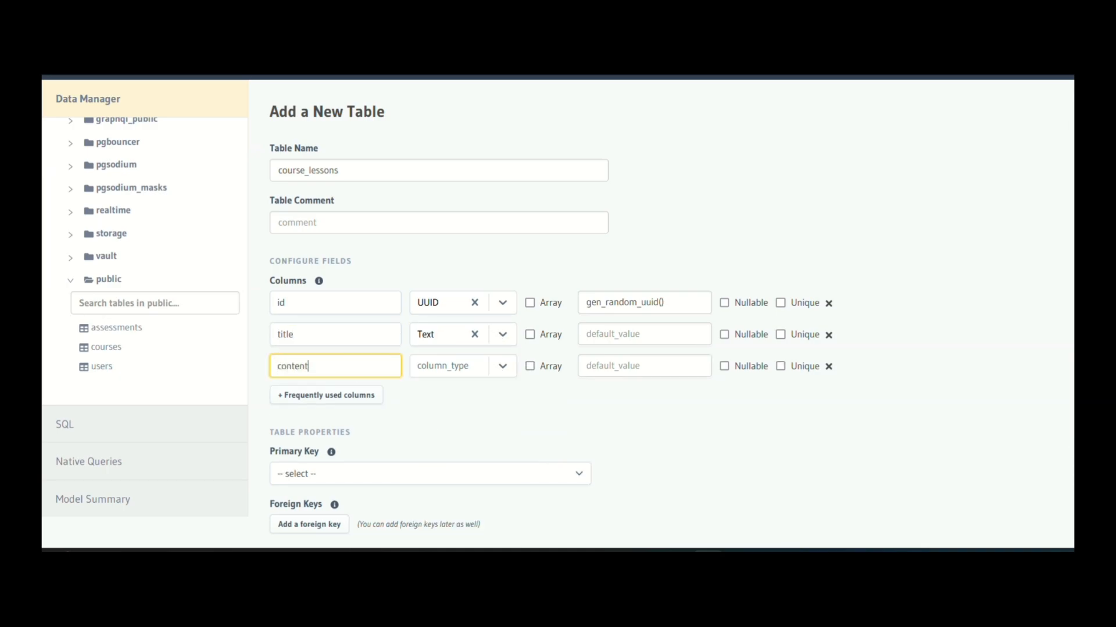
click(501, 367)
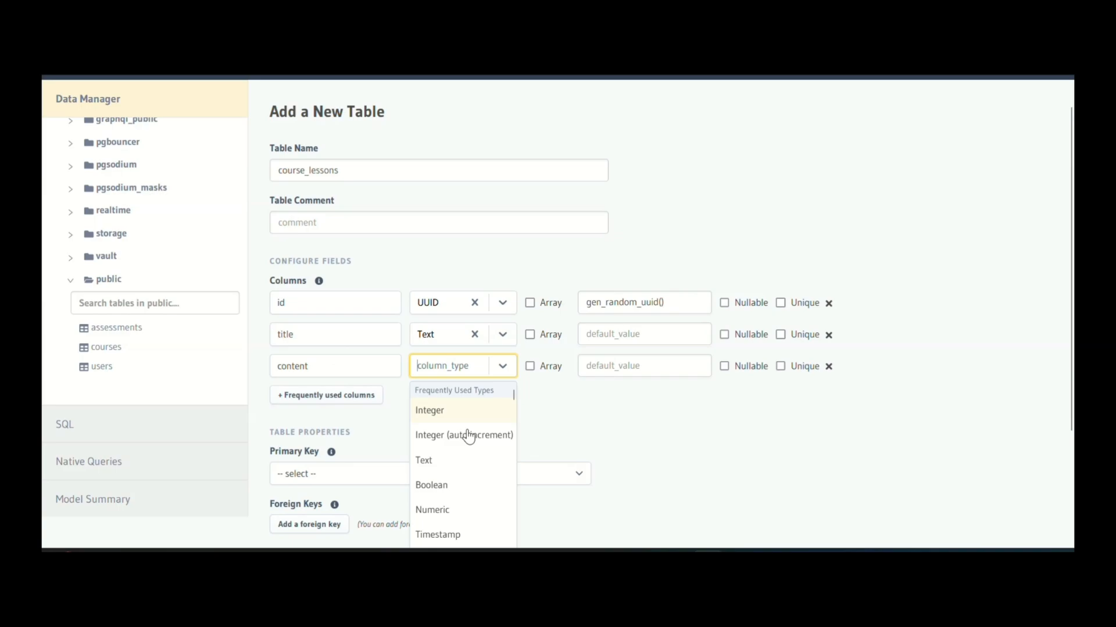
click(446, 461)
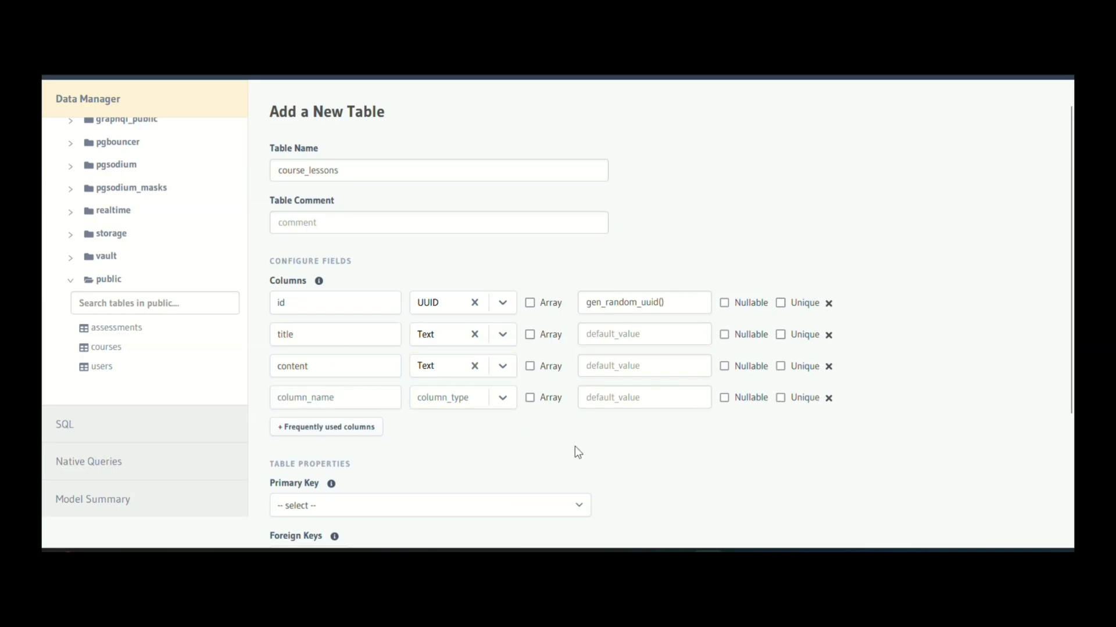
scroll(574, 446, down, 1)
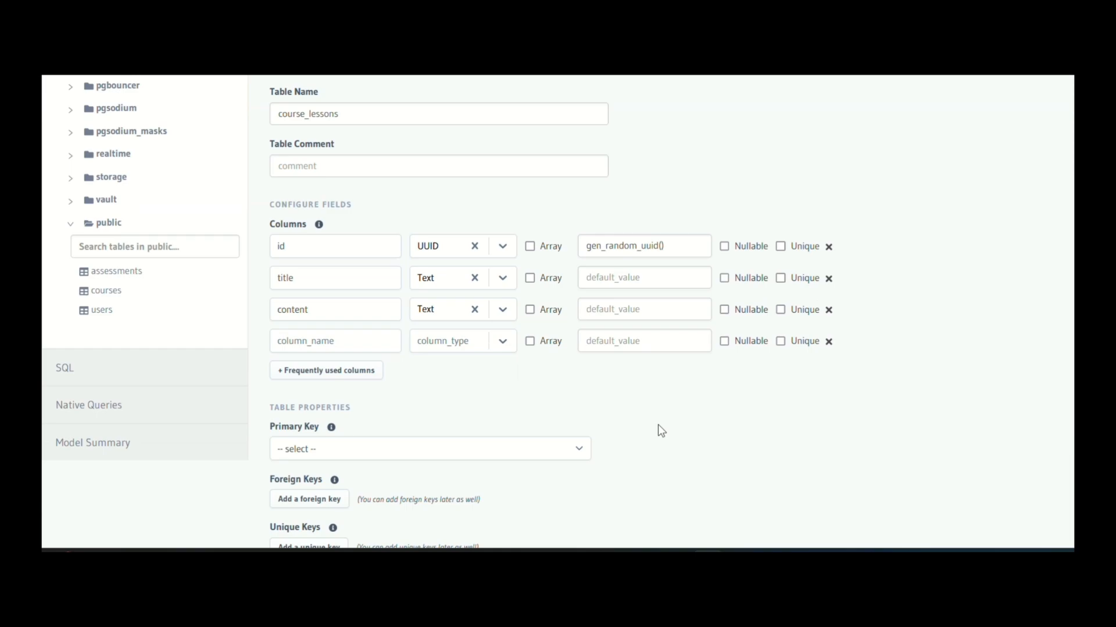
Define a course_id column of type UUID below the content column.
scroll(800, 364, down, 1)
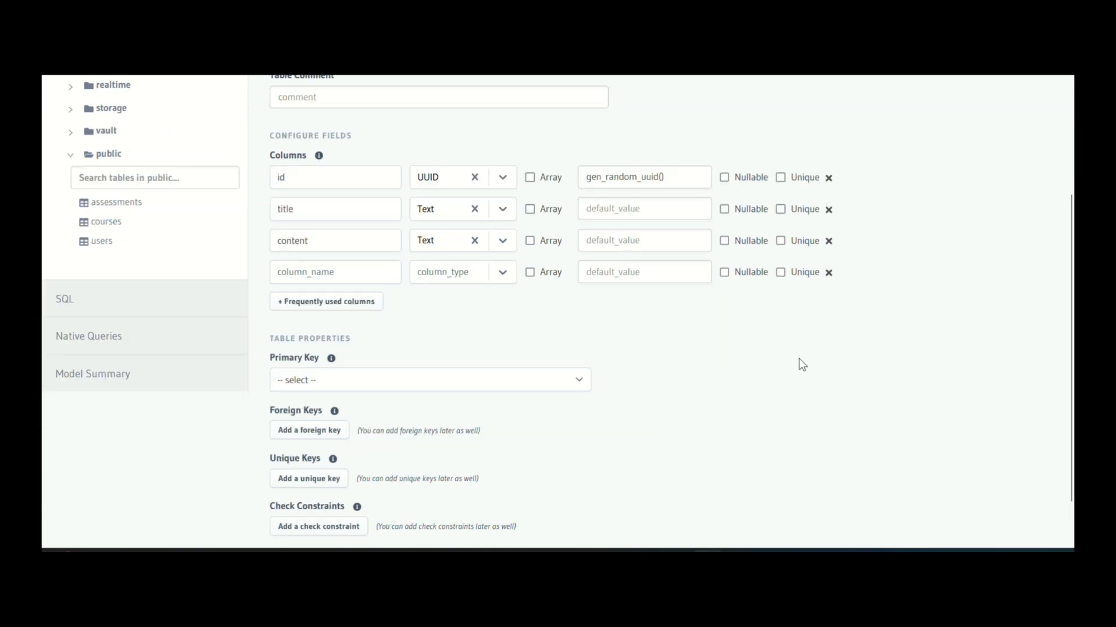
click(369, 262)
text(cour)
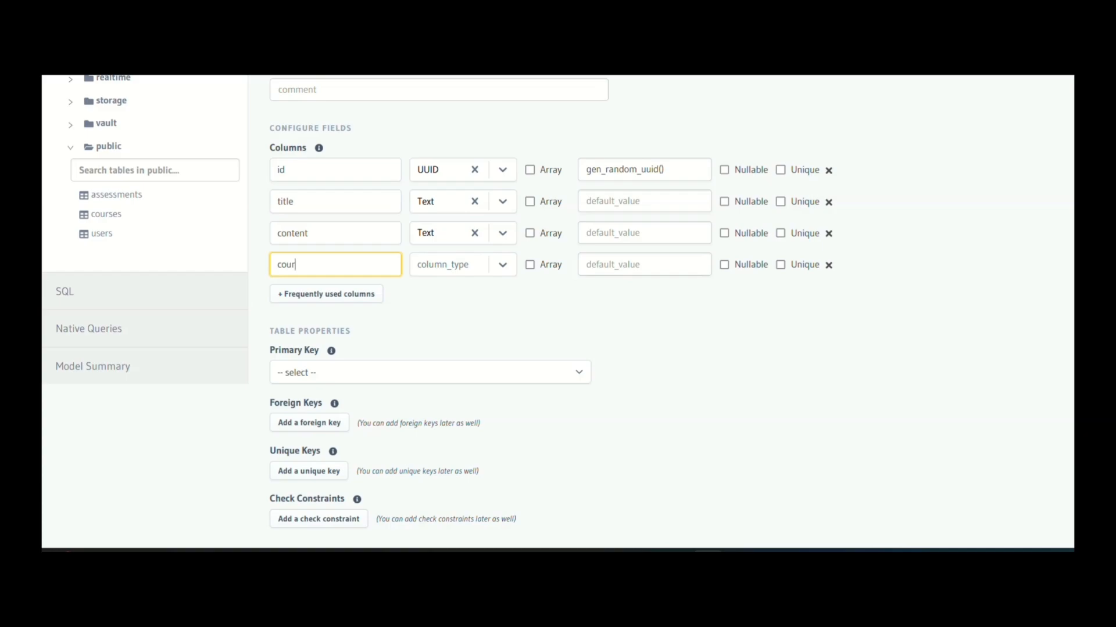
text(se_id)
click(498, 267)
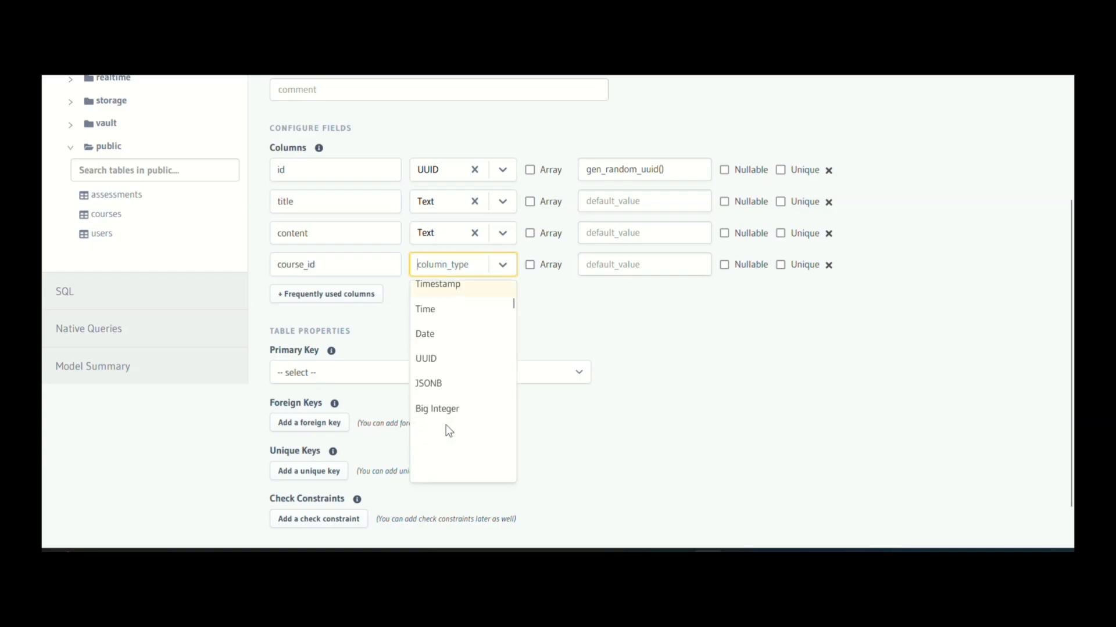
click(434, 359)
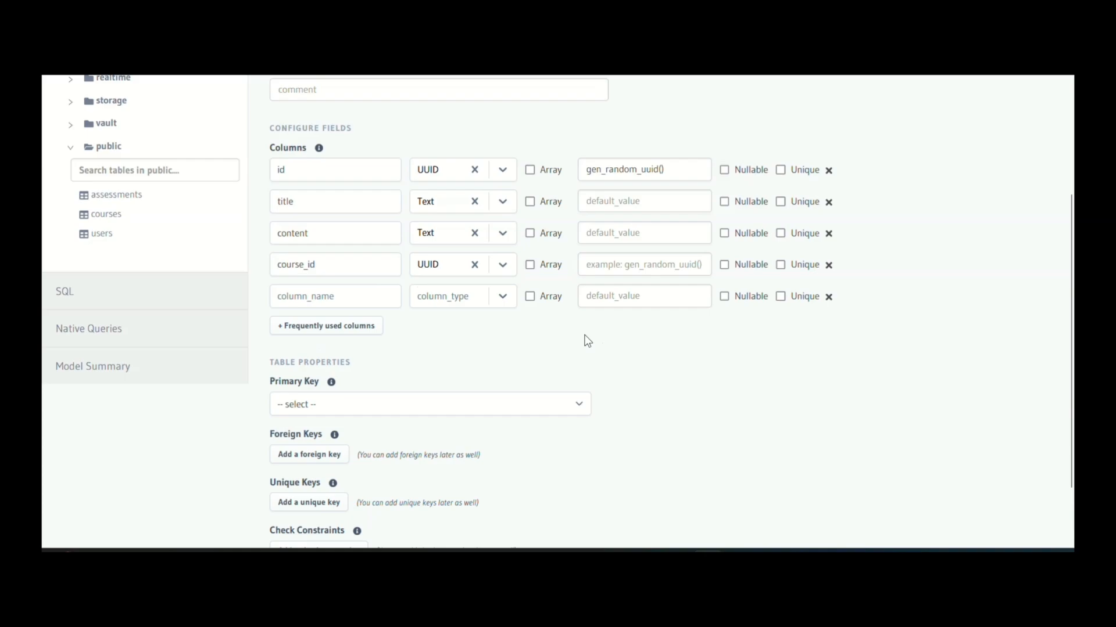
Set id as the primary key and create the course_lessons table.
scroll(455, 343, down, 1)
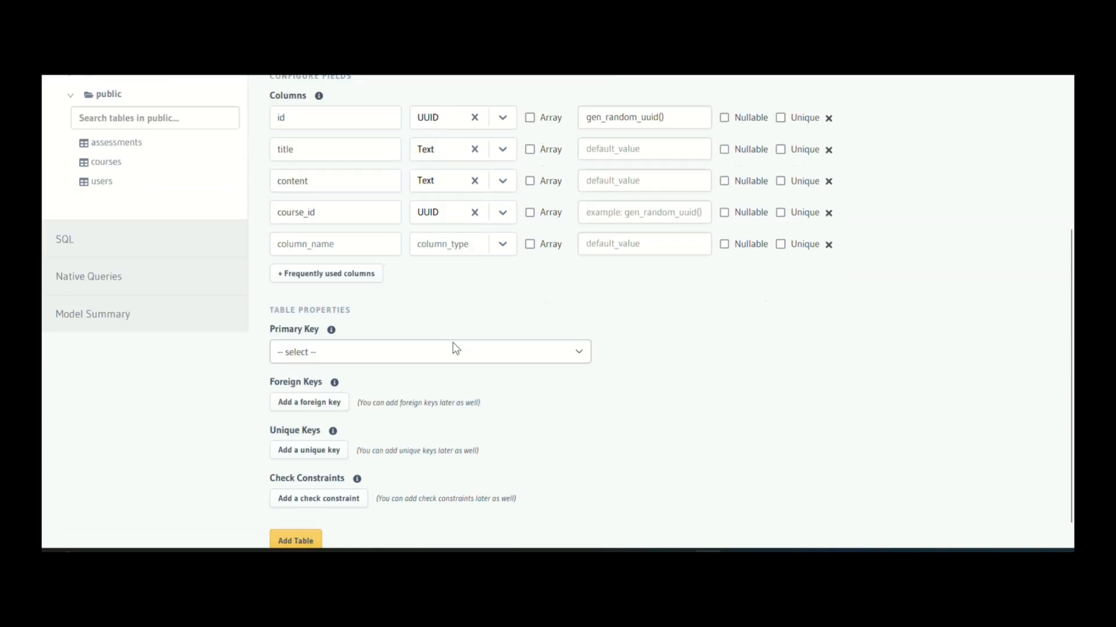
click(456, 349)
click(317, 391)
click(319, 389)
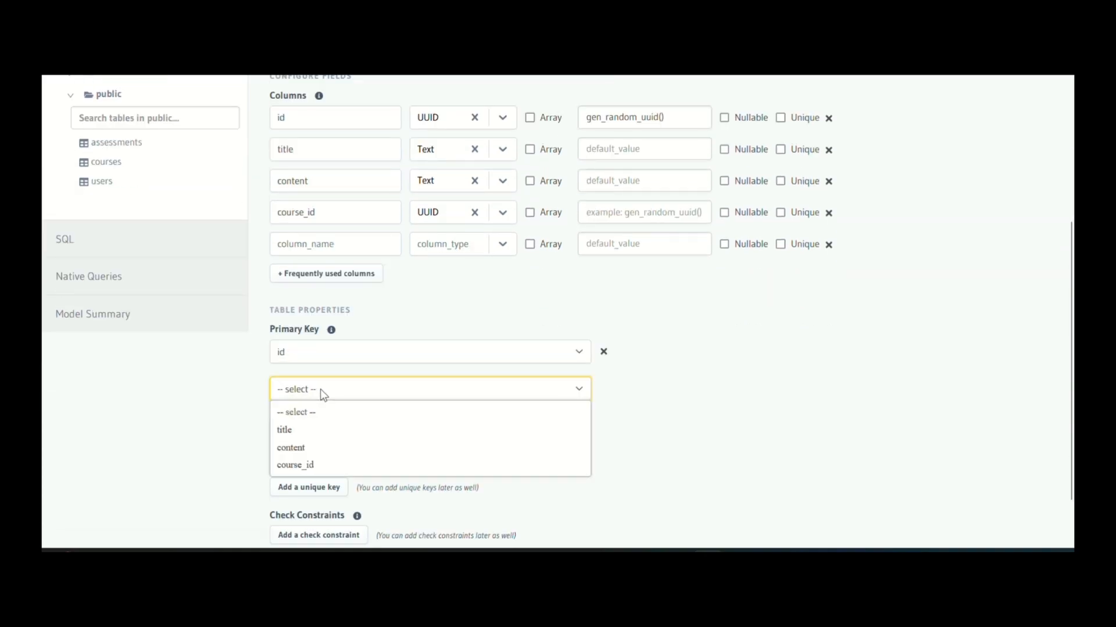
click(707, 369)
scroll(705, 368, down, 1)
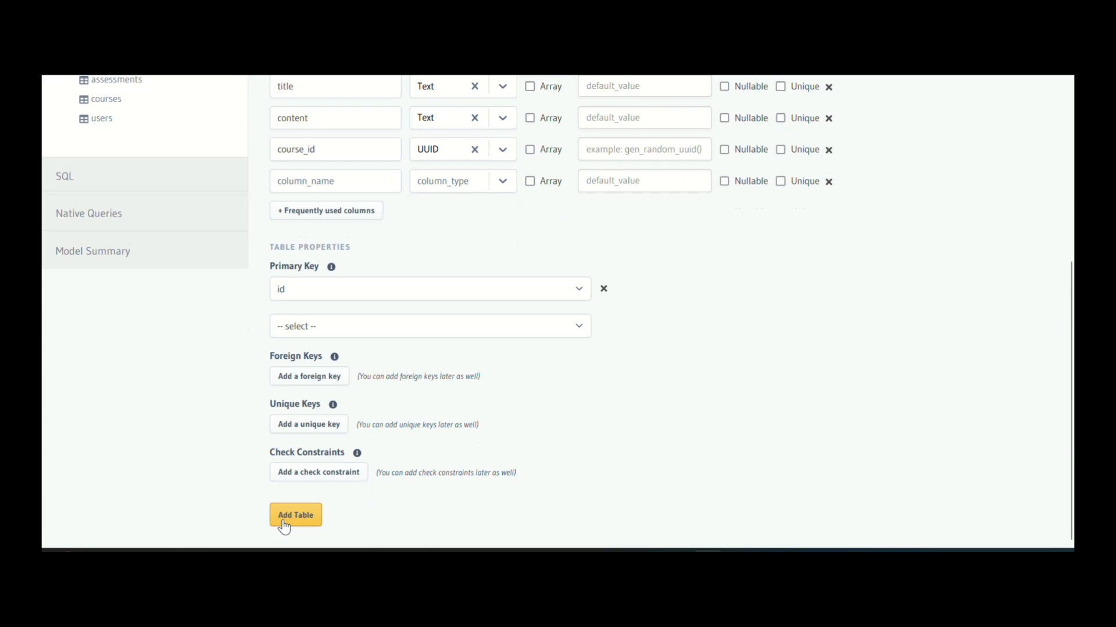
click(284, 526)
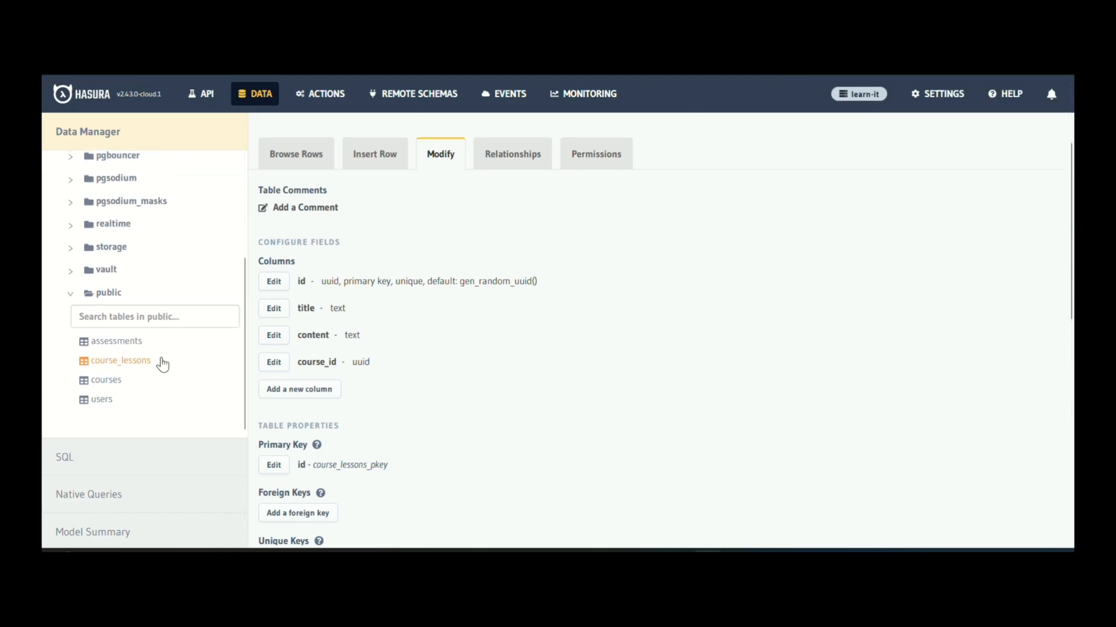
Start another new table in the public schema.
click(109, 297)
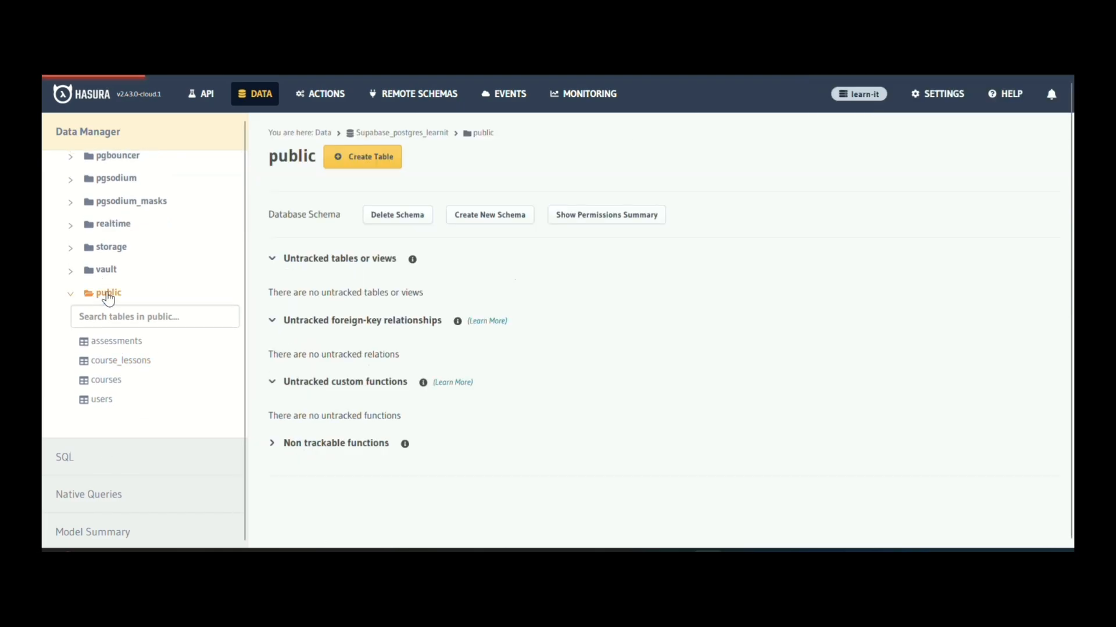
click(358, 157)
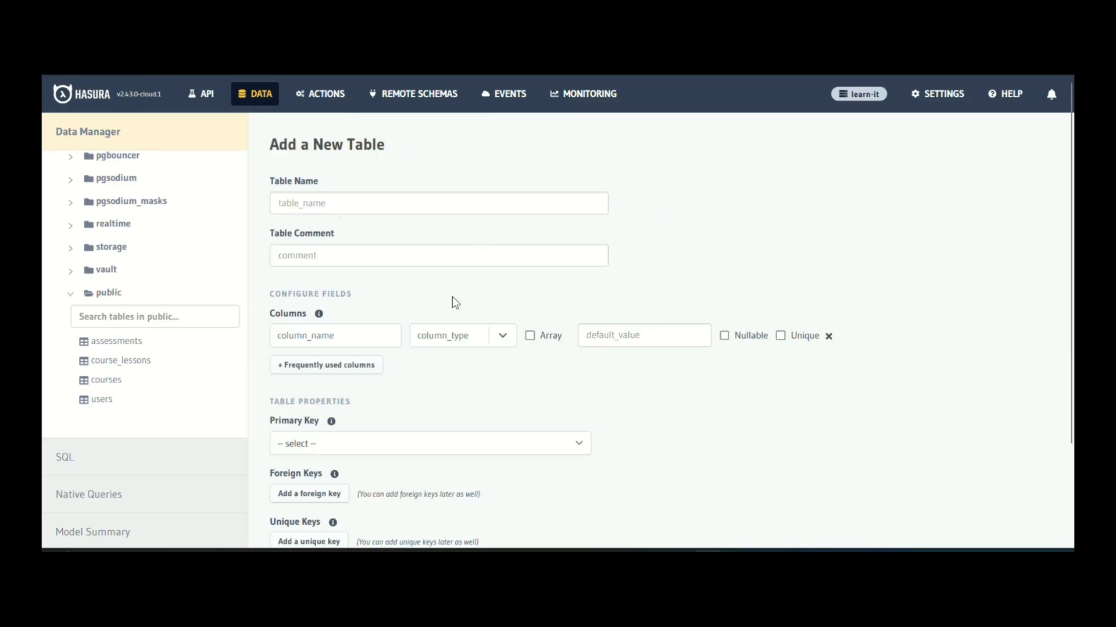
scroll(418, 299, down, 2)
scroll(473, 303, up, 2)
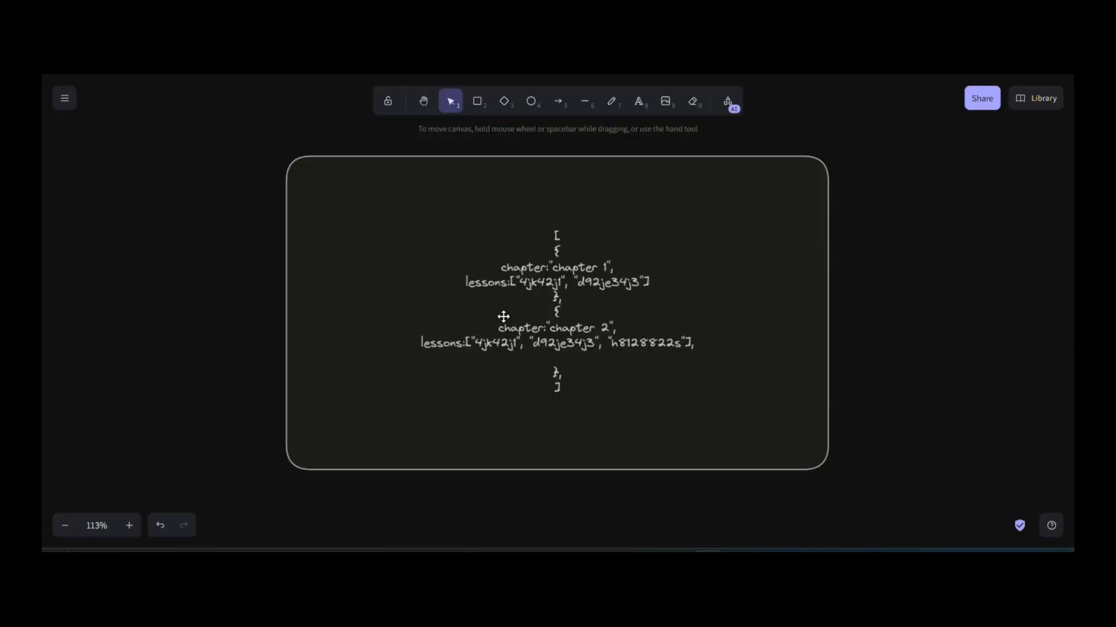
Switch to the Excalidraw whiteboard and draw a wide rounded box labelled "student 1" in an empty area beside the chapter notes.
scroll(383, 314, right, 3)
double_click(382, 328)
drag(323, 329, 442, 328)
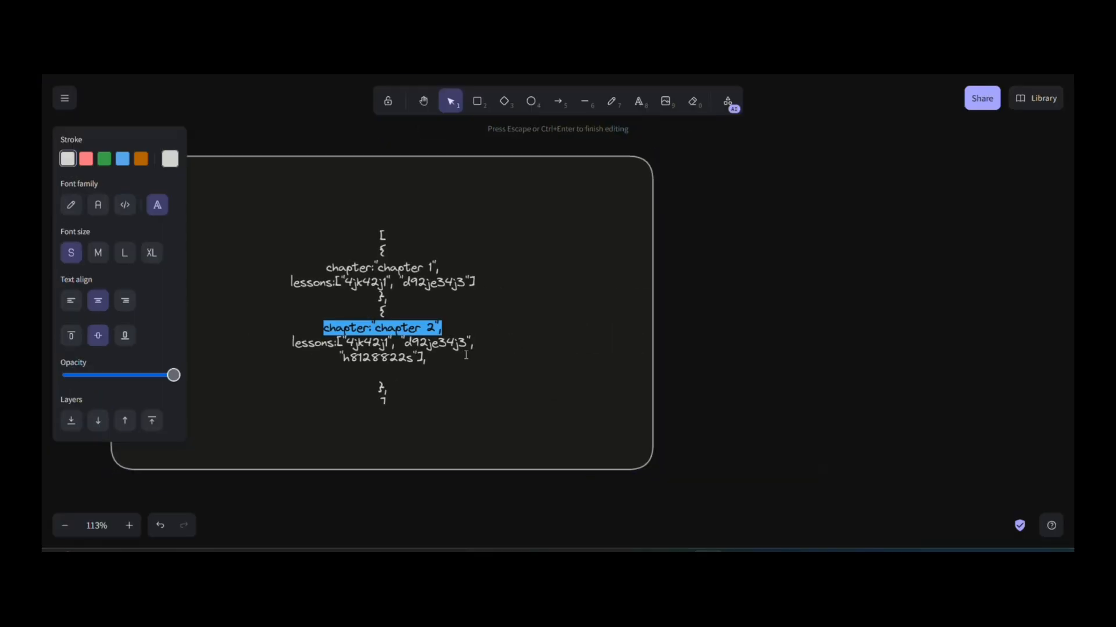
ctrl+scroll(466, 354, down, 4)
scroll(465, 356, right, 10)
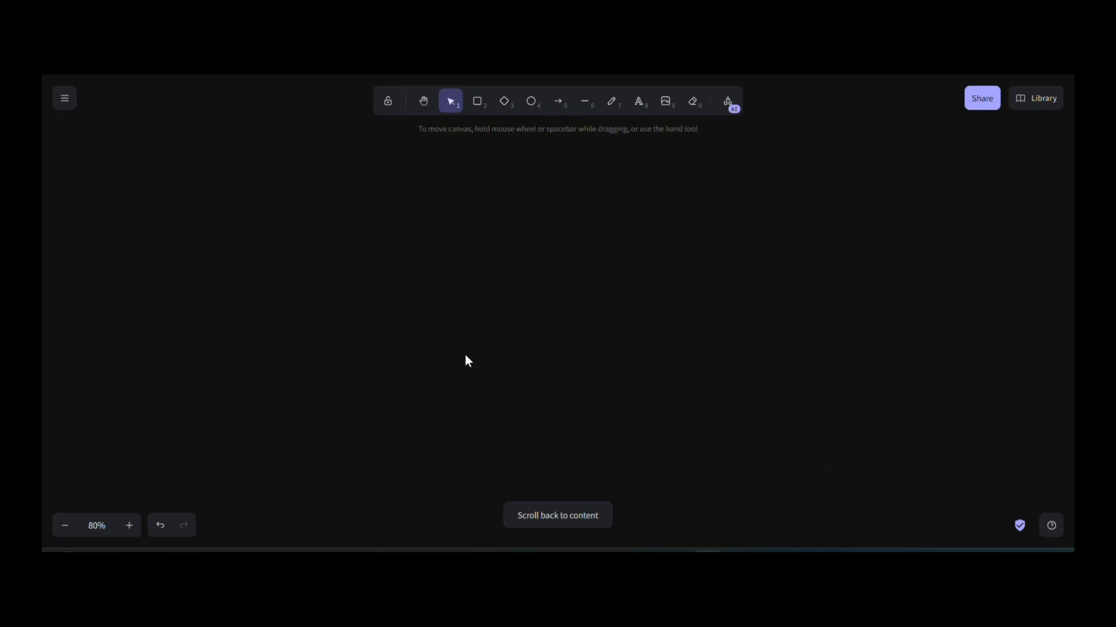
key(r)
drag(290, 169, 493, 221)
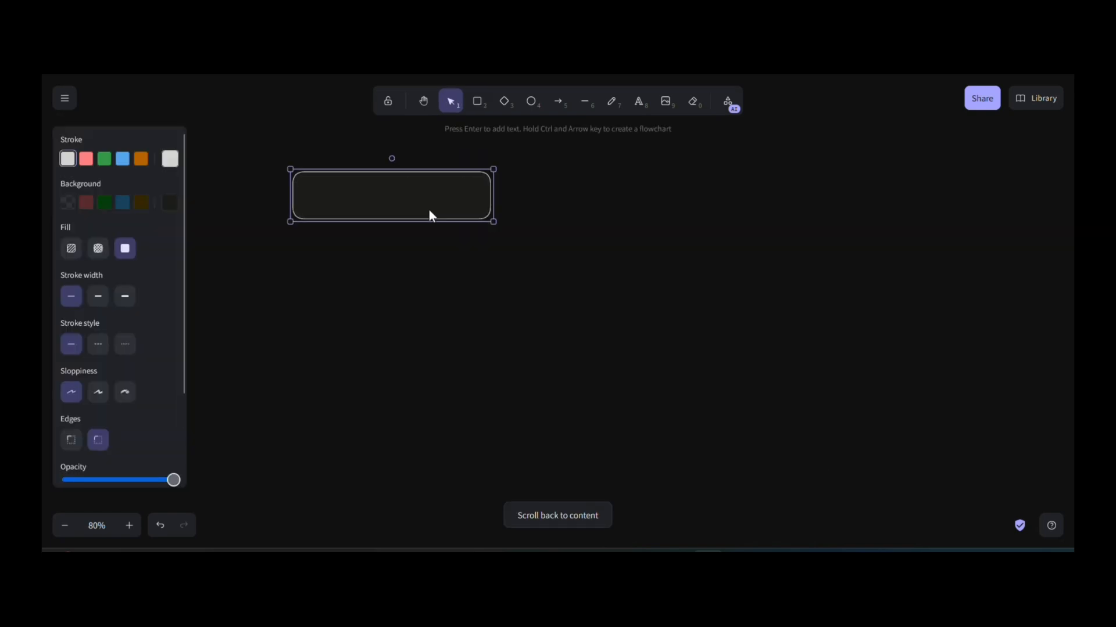
double_click(388, 196)
text(student)
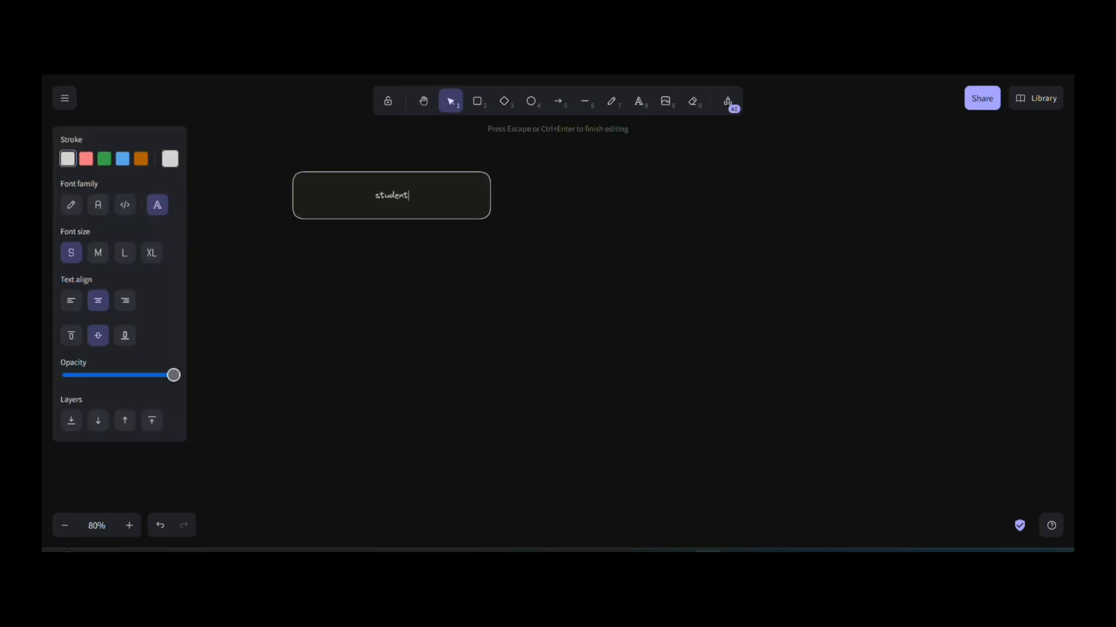
text( 1)
click(628, 255)
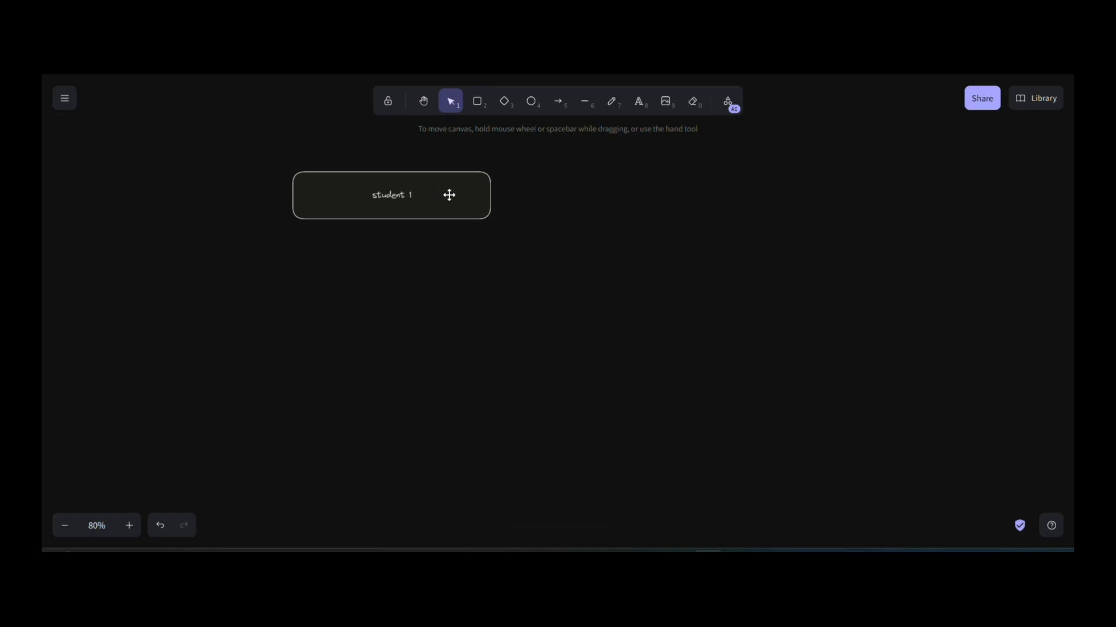
Paste two copies of the student box, placing one across from it relabelled "course 1" and the other below the original.
click(449, 195)
key(ctrl+c)
key(ctrl+v)
drag(448, 194, 783, 194)
key(ctrl+v)
double_click(783, 194)
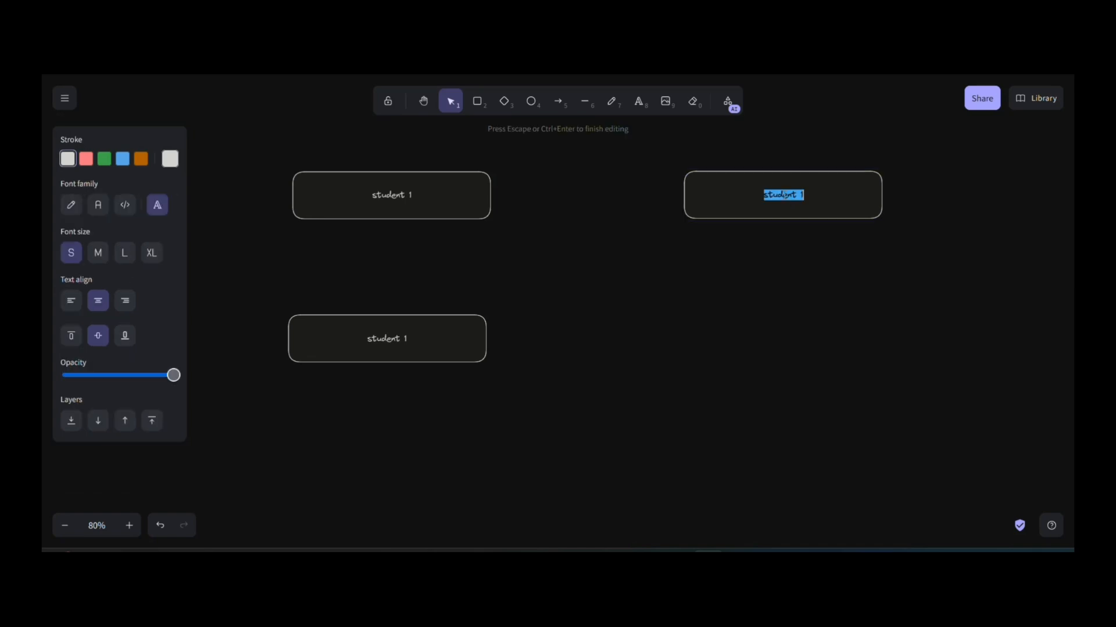
key(Right)
key(ctrl+a)
text(course 1)
click(866, 271)
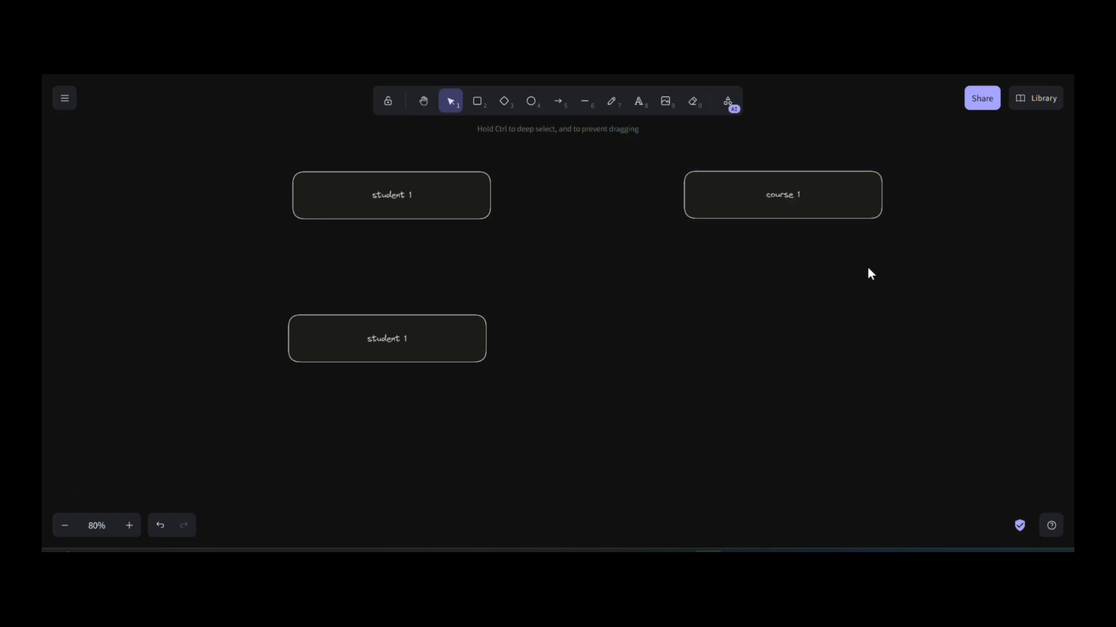
Duplicate the course 1 box below itself and relabel the copy "course 2".
click(817, 204)
key(ctrl+c)
key(ctrl+v)
drag(818, 206, 786, 361)
double_click(807, 354)
click(807, 355)
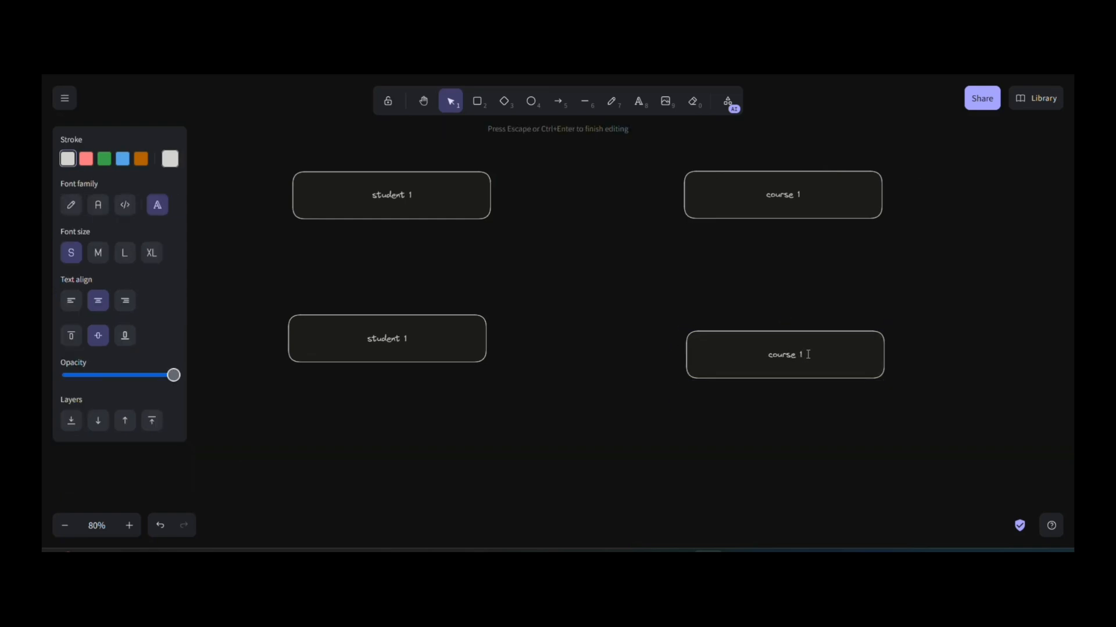
key(BackSpace)
text(2)
click(493, 190)
click(568, 200)
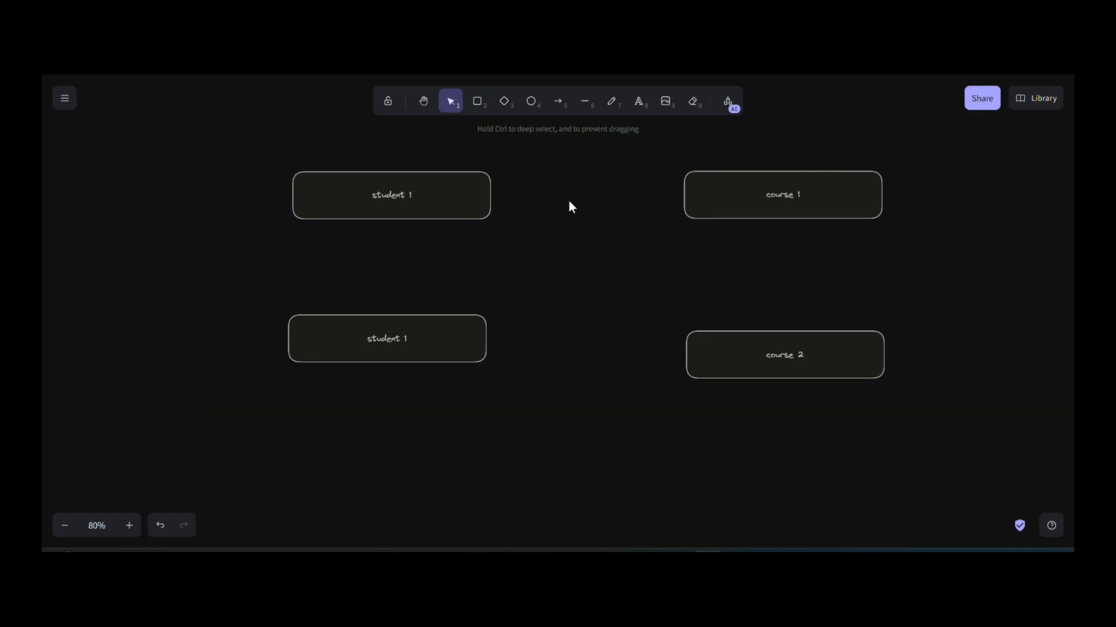
Draw arrows from the upper student box to the course 1 and course 2 boxes.
key(a)
drag(495, 195, 675, 198)
click(500, 209)
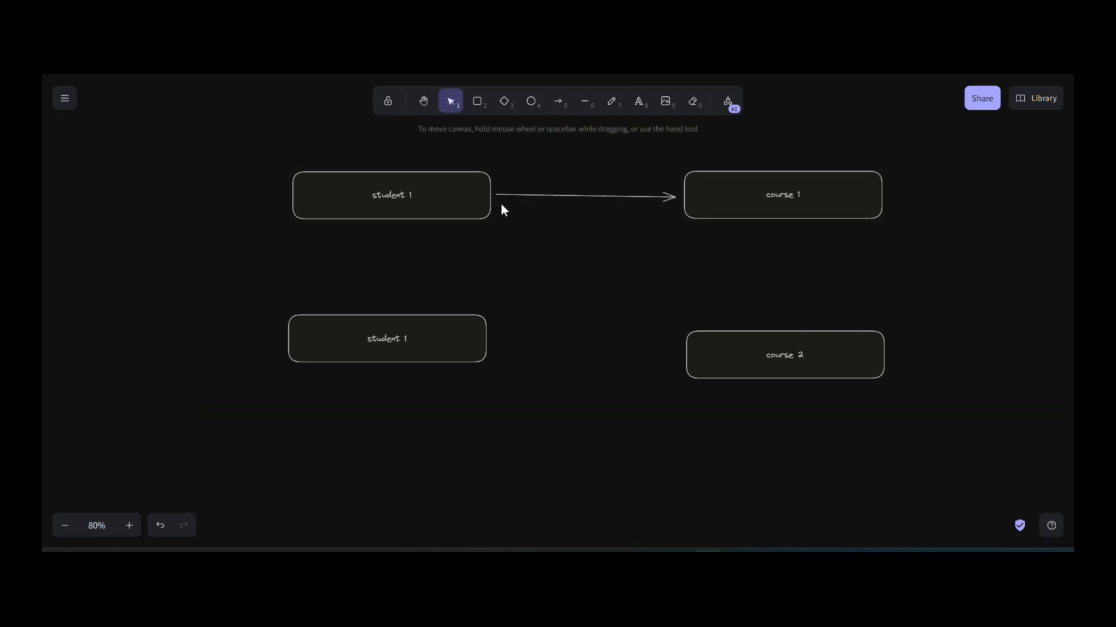
click(493, 204)
key(a)
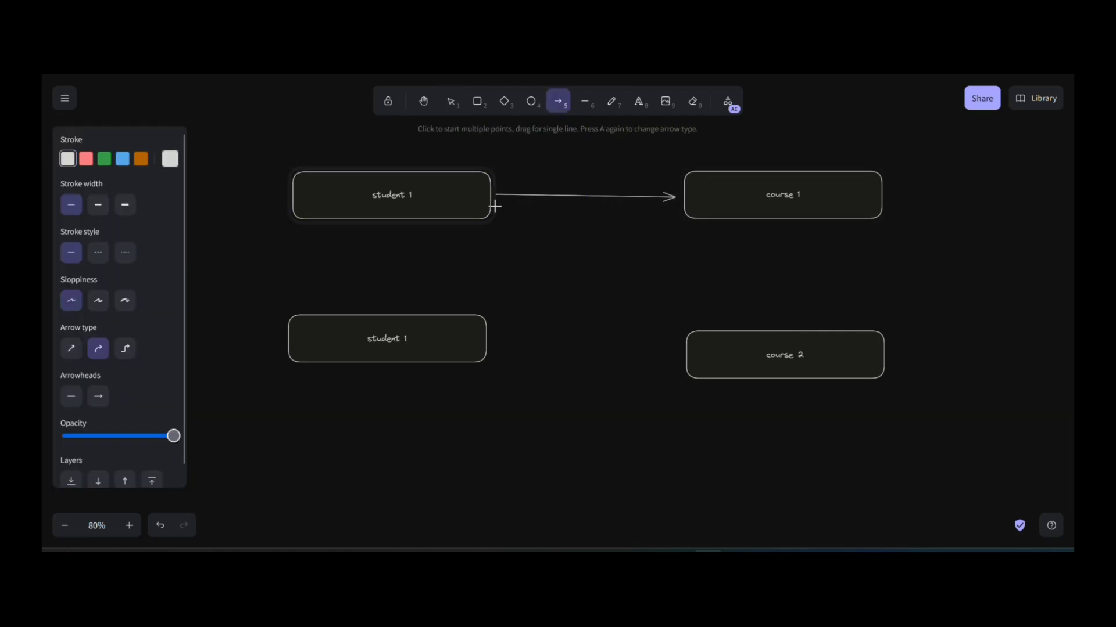
drag(495, 206, 686, 347)
click(672, 249)
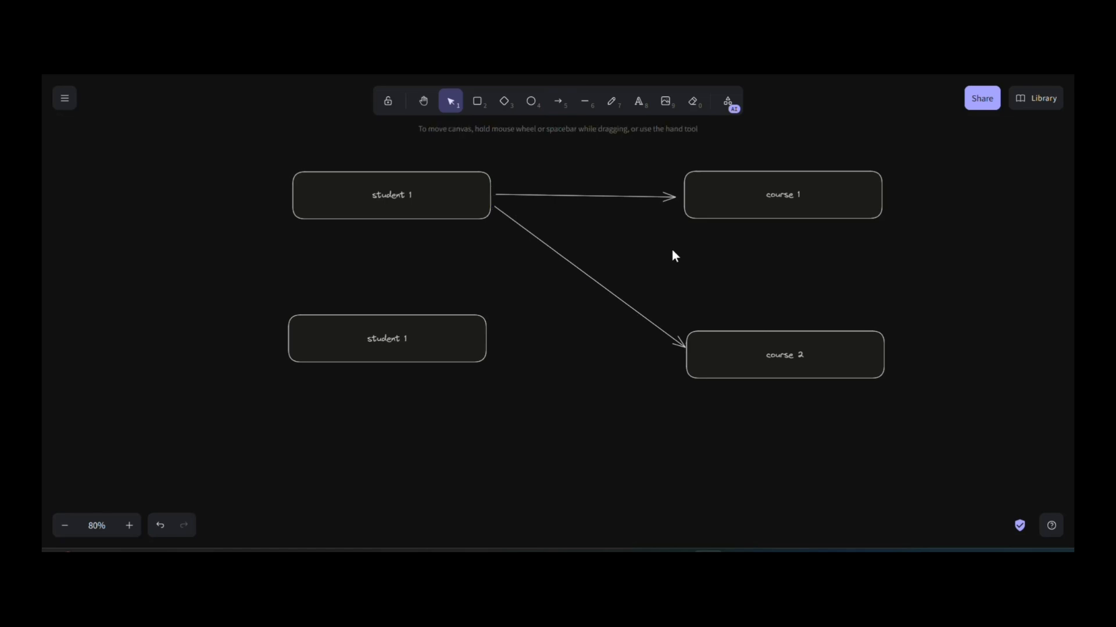
Draw arrows from the course 1 box back to the upper and lower student boxes.
key(a)
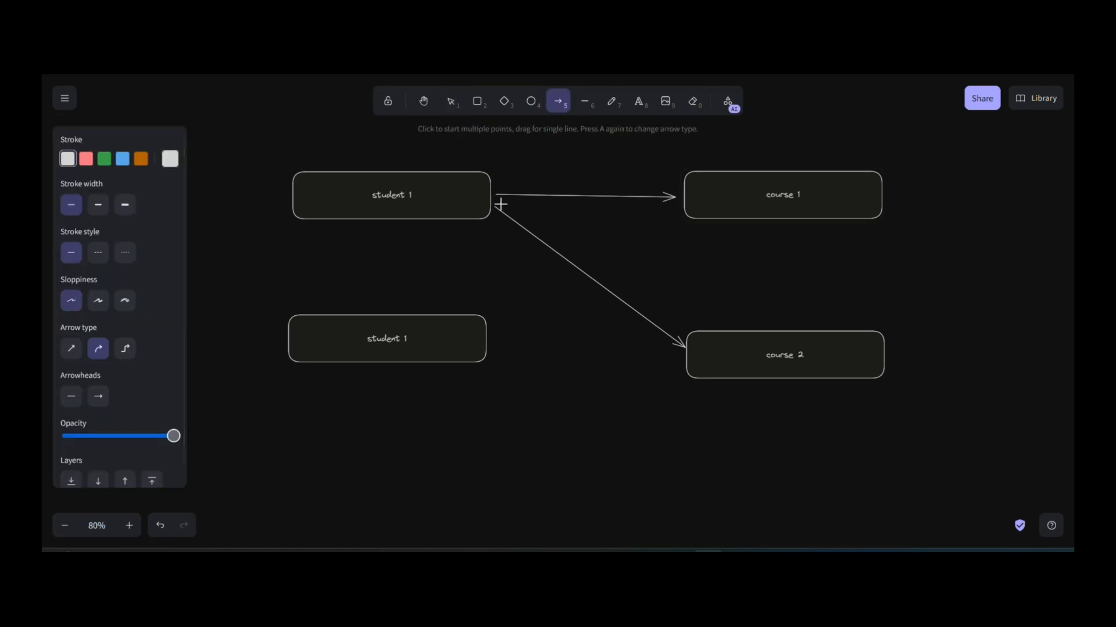
drag(682, 207, 492, 205)
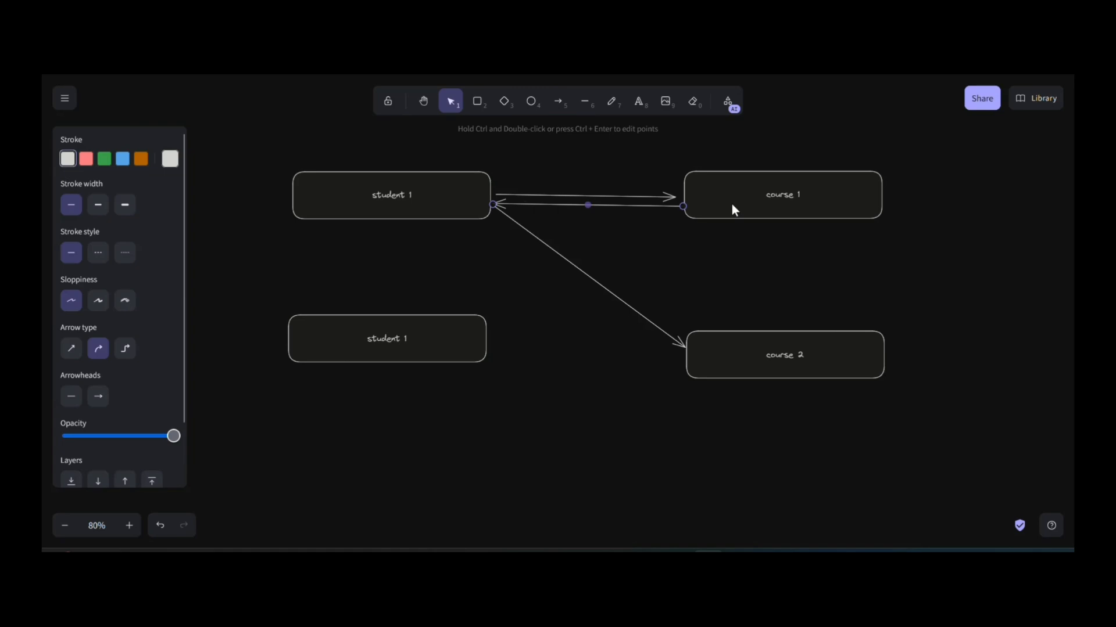
click(669, 250)
key(a)
drag(681, 186, 488, 348)
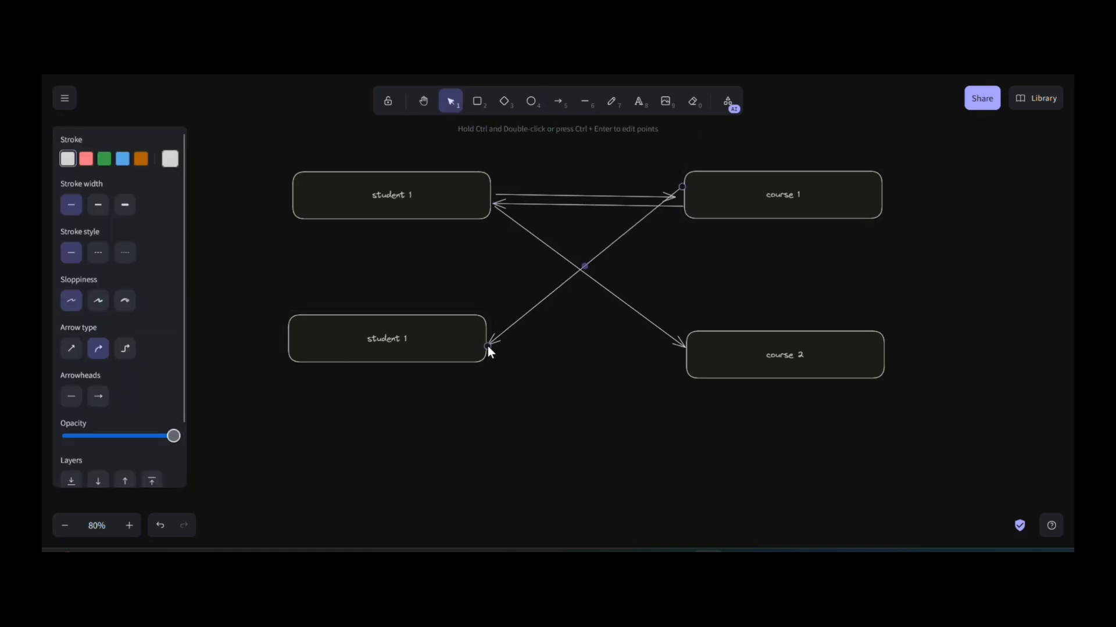
click(535, 343)
Draw an arrow from the course 2 box back to the upper student box and another from the lower student box to course 1.
key(a)
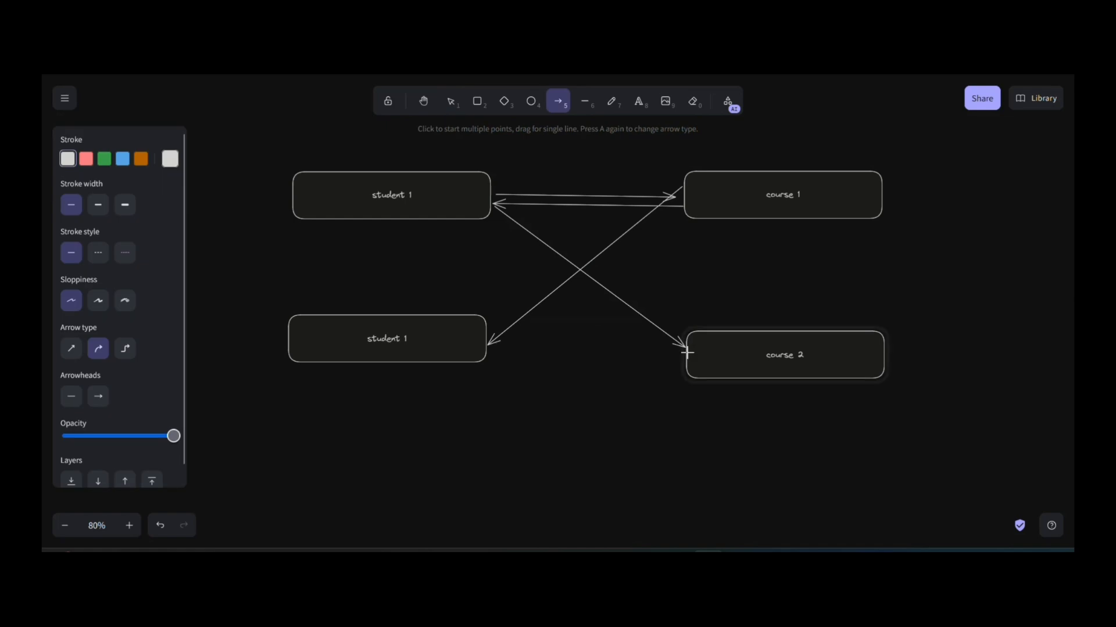
drag(684, 351, 577, 272)
drag(503, 226, 492, 212)
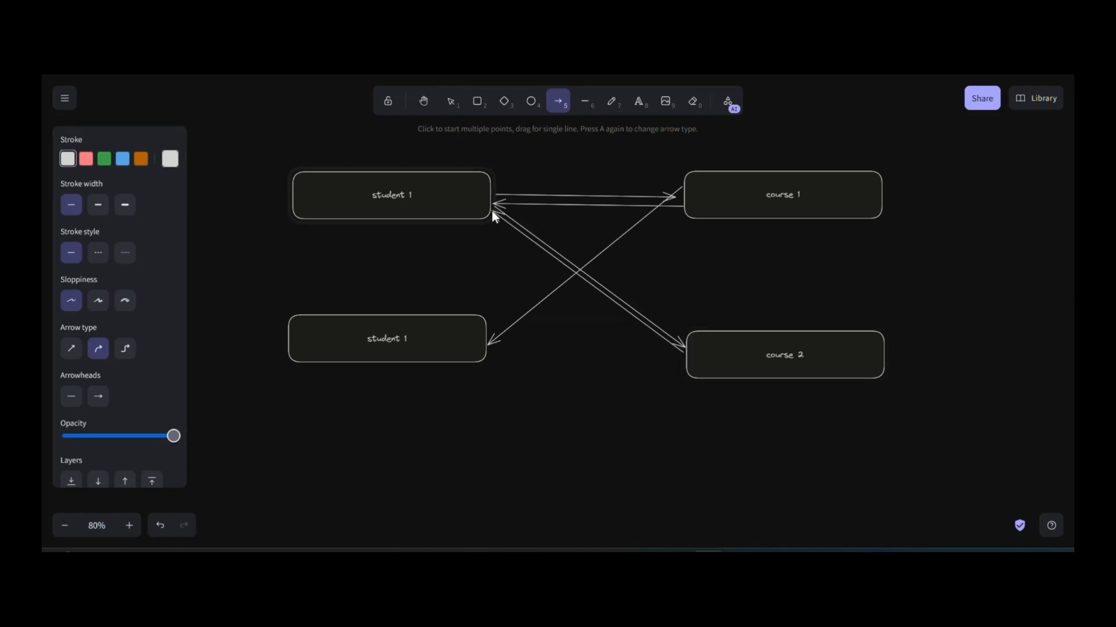
click(511, 366)
key(a)
drag(489, 347, 760, 174)
scroll(632, 345, right, 1)
click(545, 368)
drag(394, 195, 374, 188)
click(335, 346)
drag(335, 346, 320, 348)
click(374, 281)
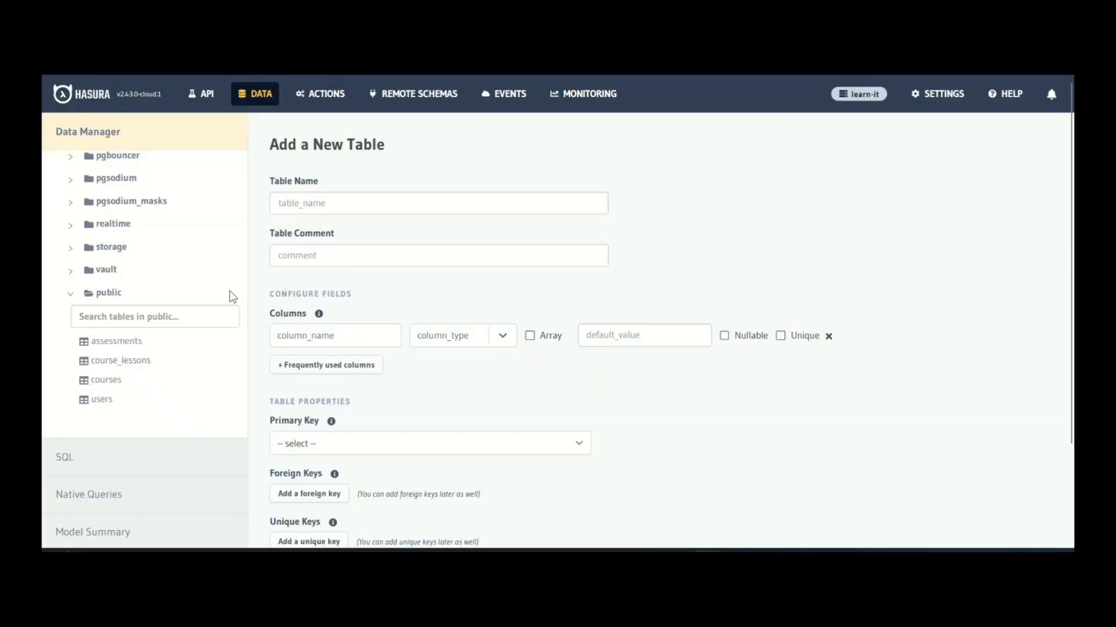
Back in the Hasura console, name the new table enrollments and define an id column of type UUID with default gen_random_uuid().
click(345, 204)
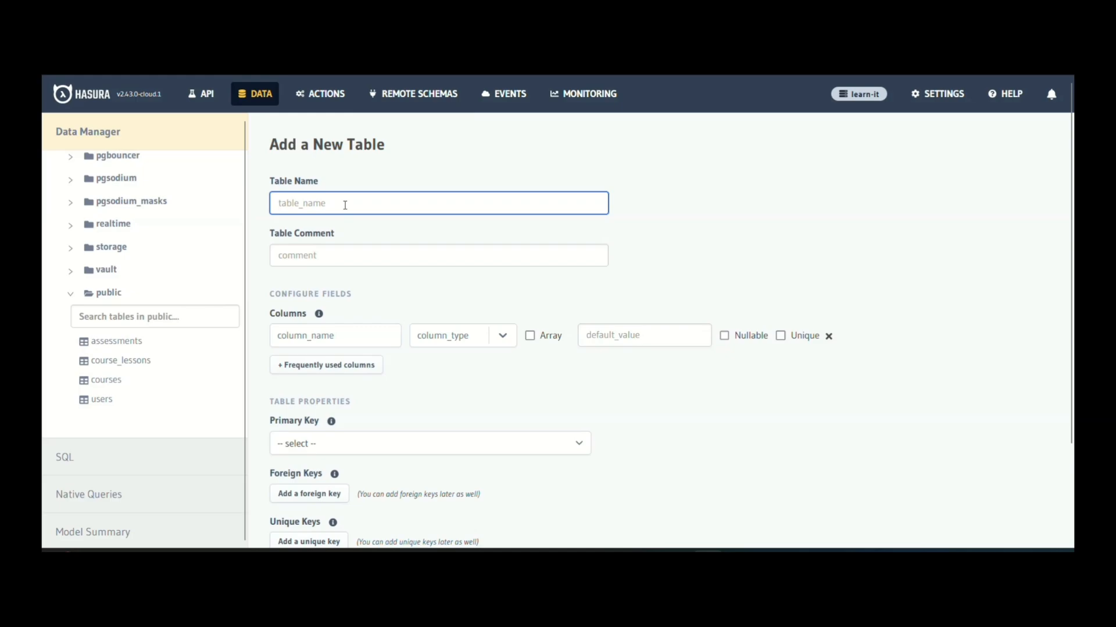
text(enrollments)
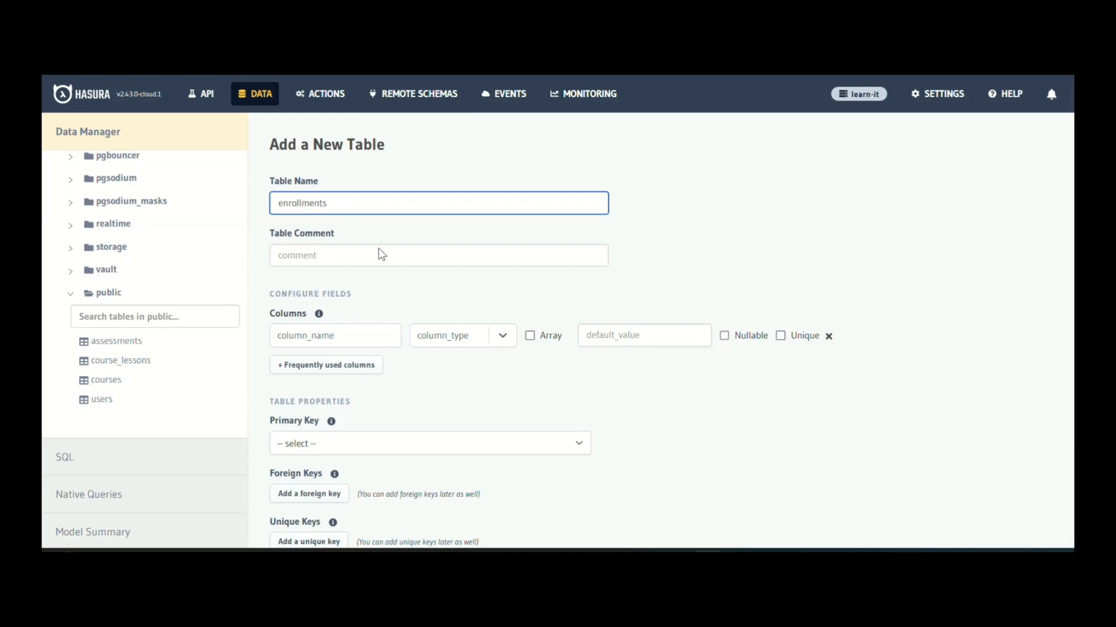
click(347, 333)
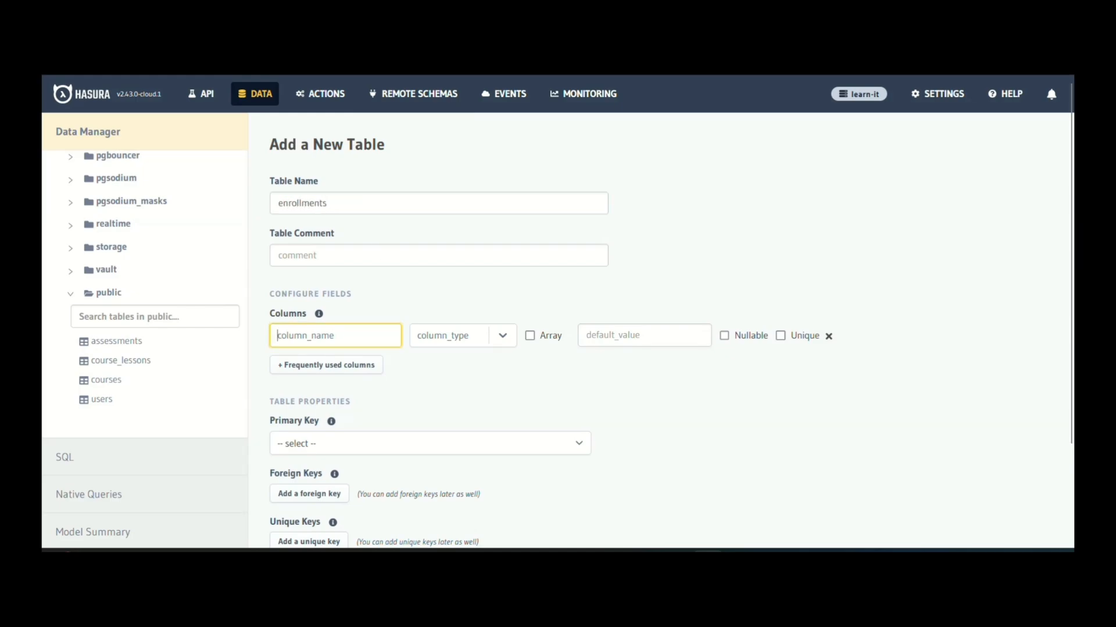
text(id)
click(476, 340)
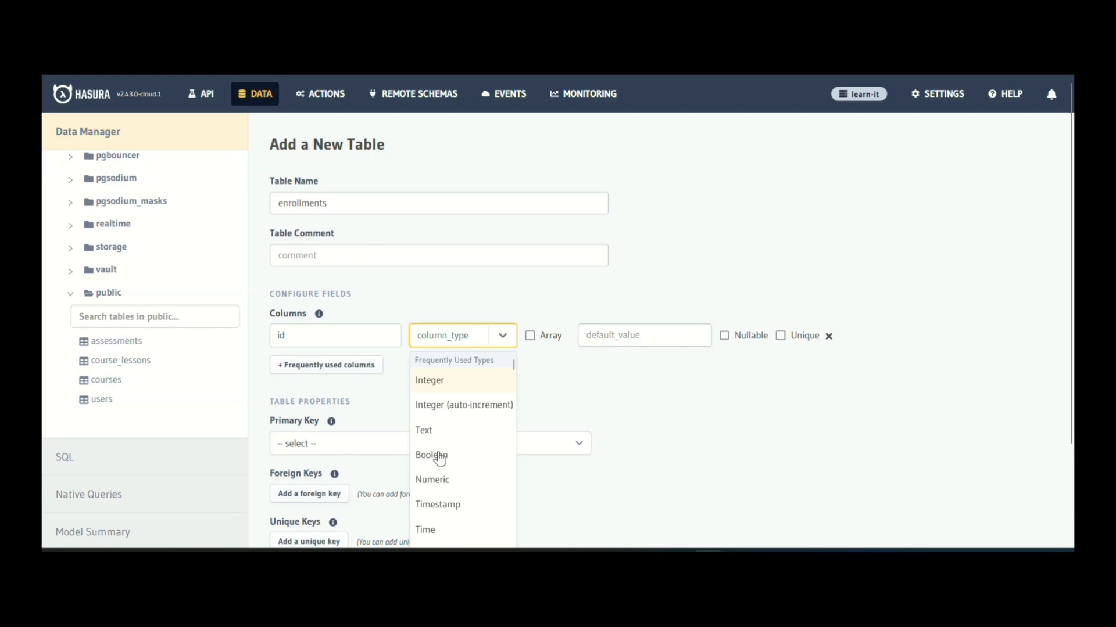
scroll(437, 464, down, 1)
click(436, 532)
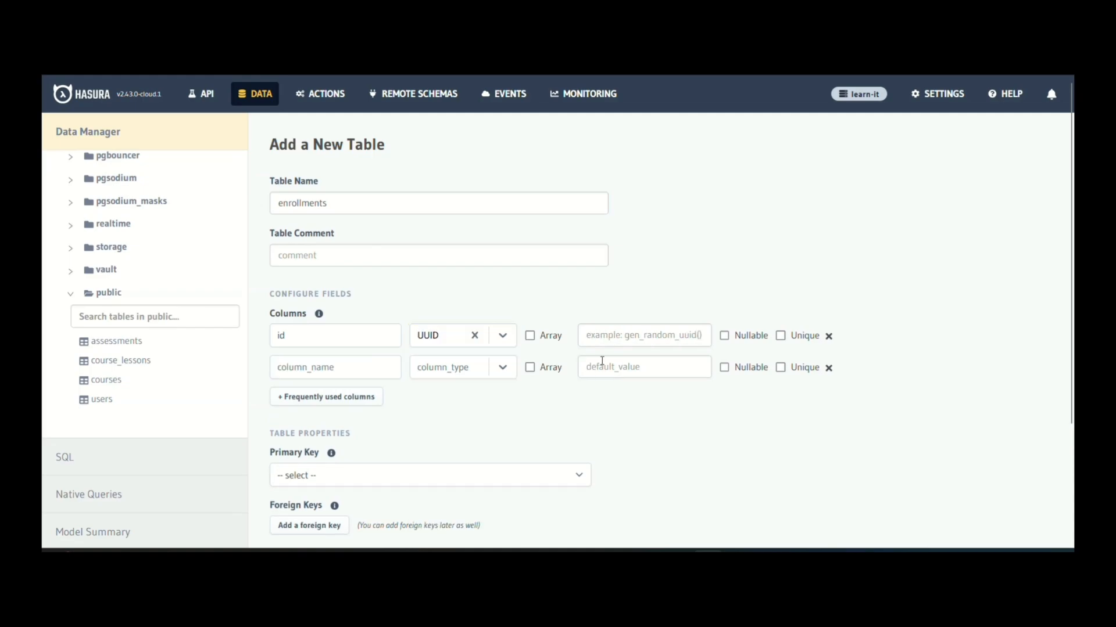
click(660, 336)
click(625, 380)
Add a student_id column of type UUID to the new enrollments table.
click(386, 370)
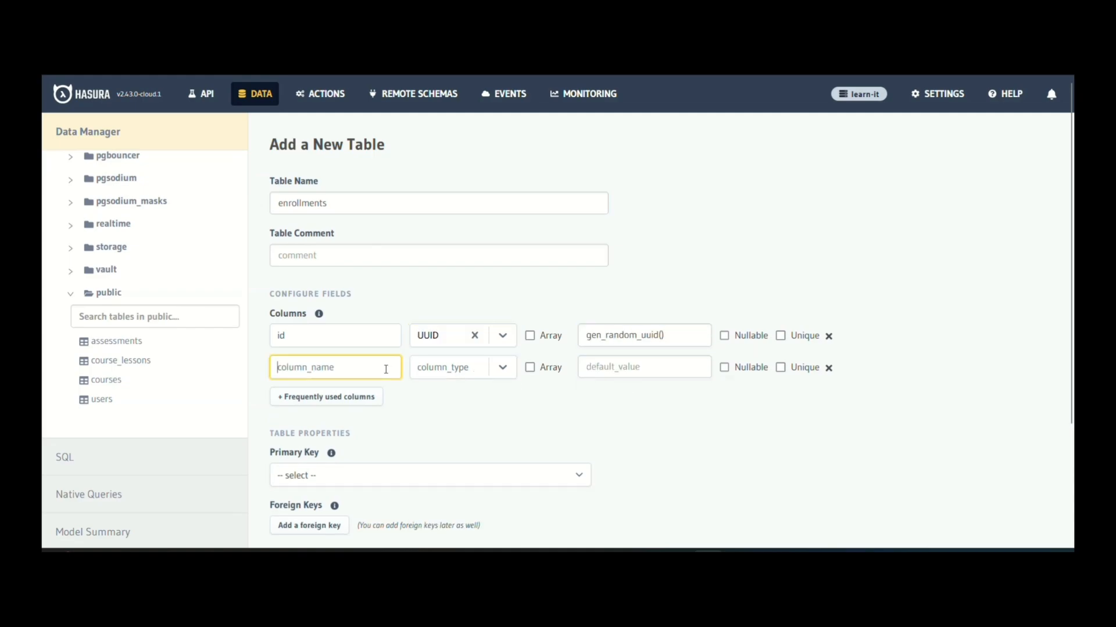
text(student_id)
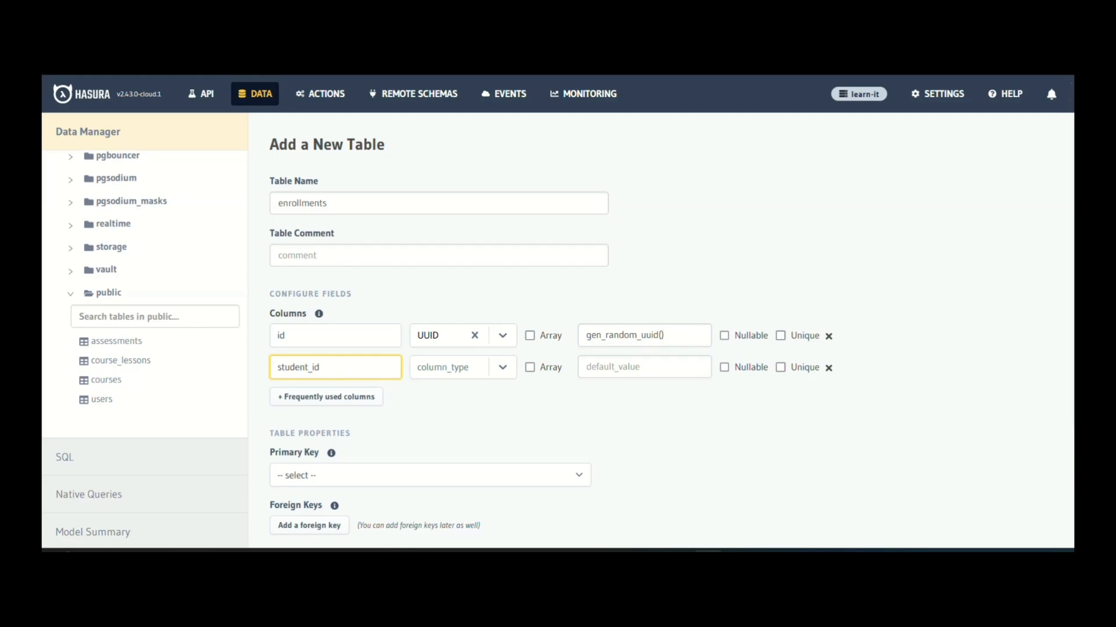
click(501, 369)
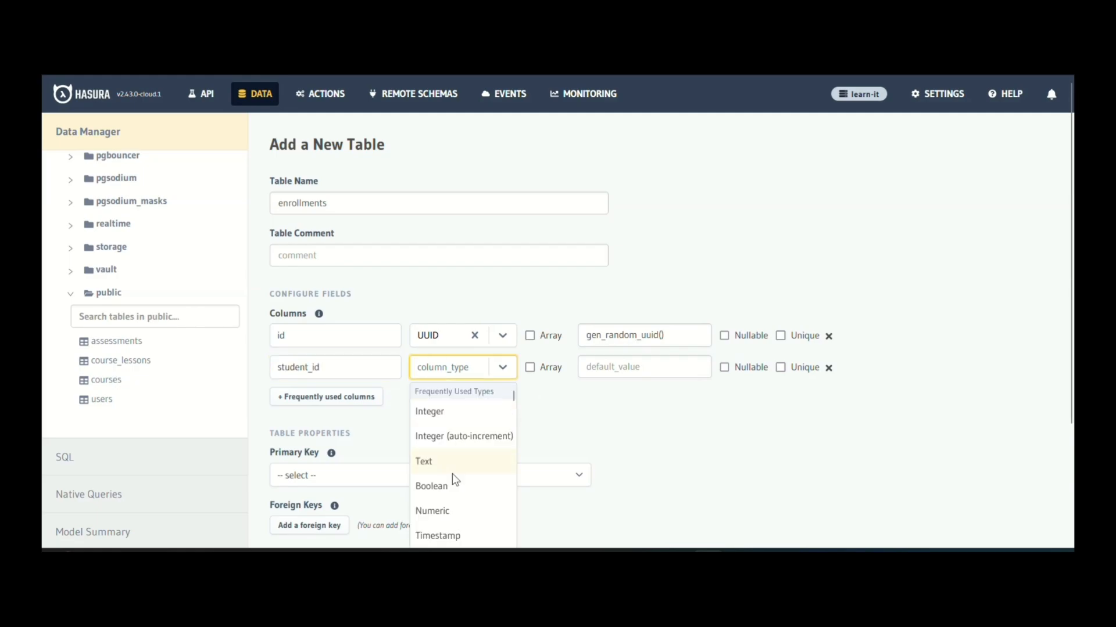
scroll(452, 473, down, 3)
click(435, 470)
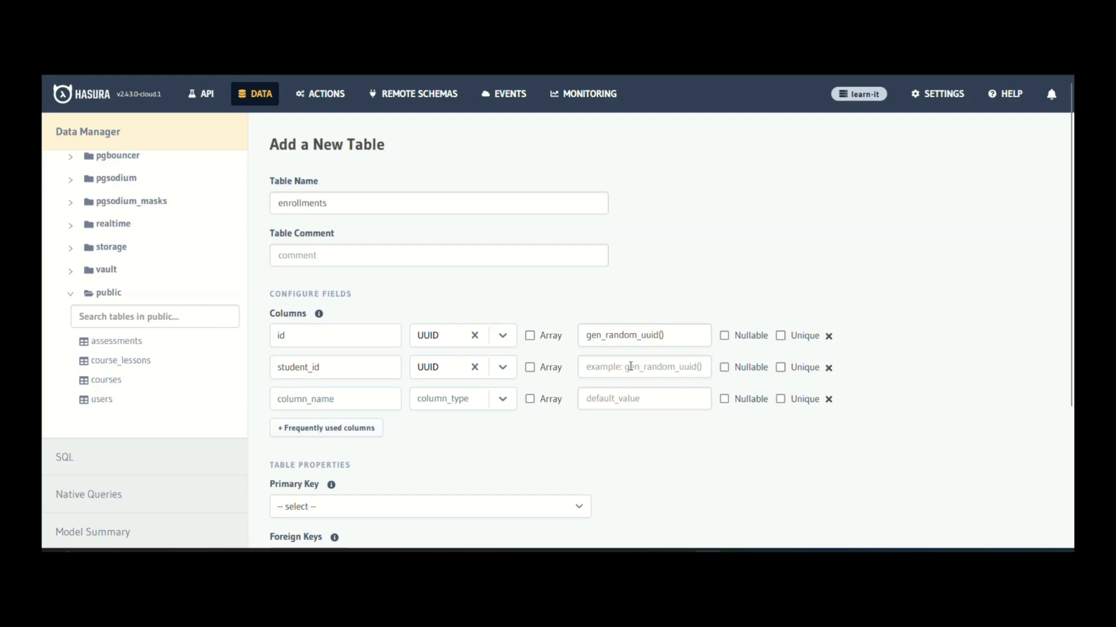
Add a course_id column of type UUID to the enrollments table.
scroll(694, 434, down, 1)
click(373, 350)
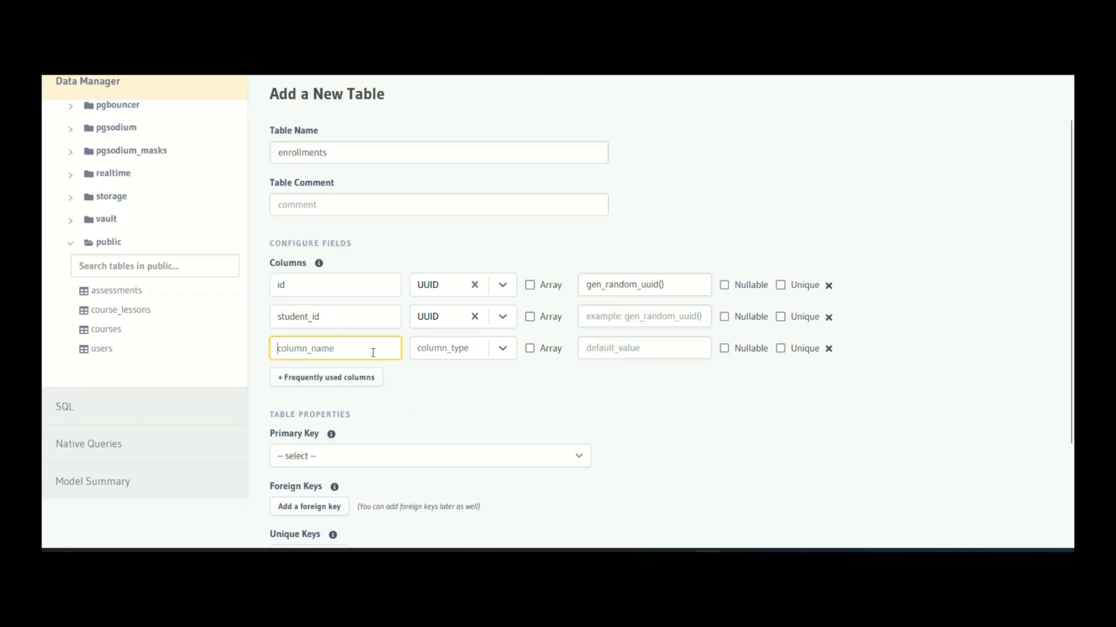
text(course_id)
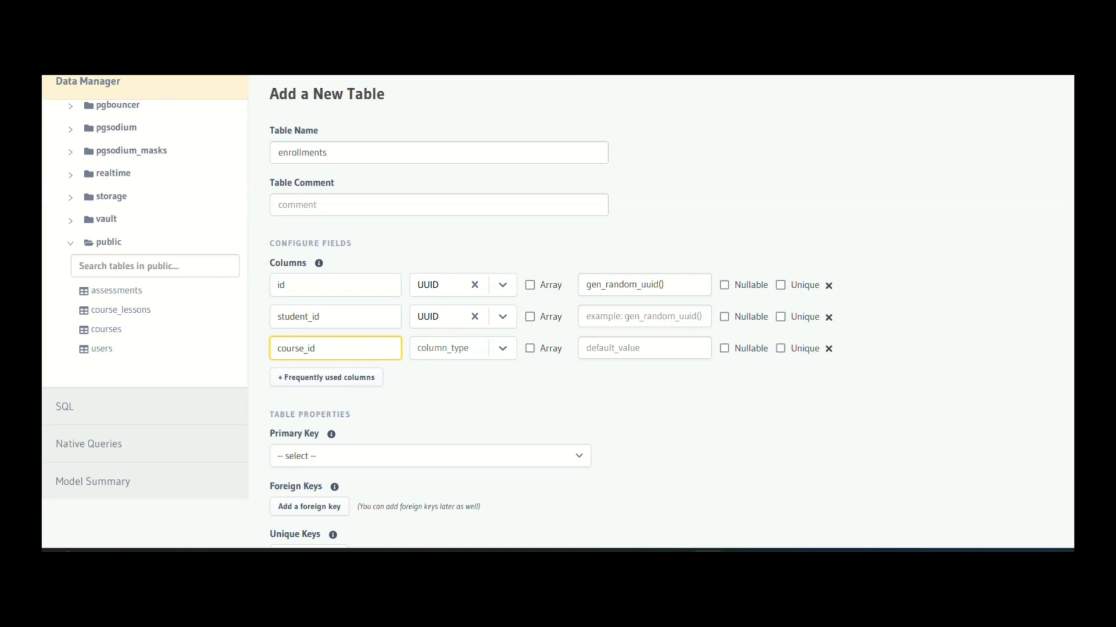
click(503, 348)
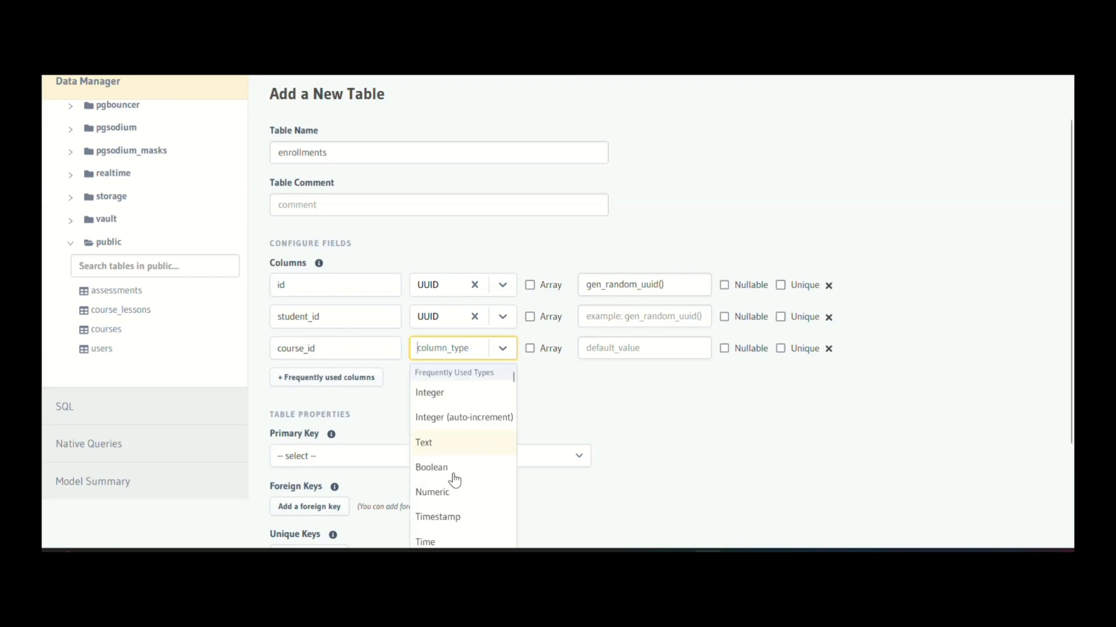
scroll(454, 480, down, 3)
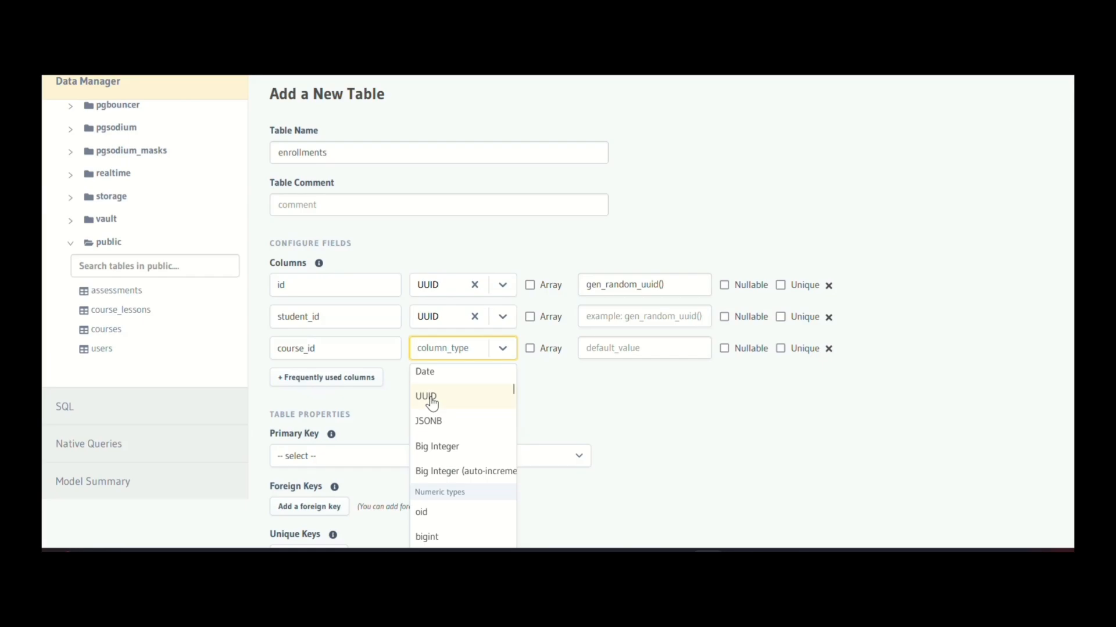
click(431, 401)
Add an enrollment_date column of type Date with default now() to the enrollments table.
scroll(454, 427, down, 1)
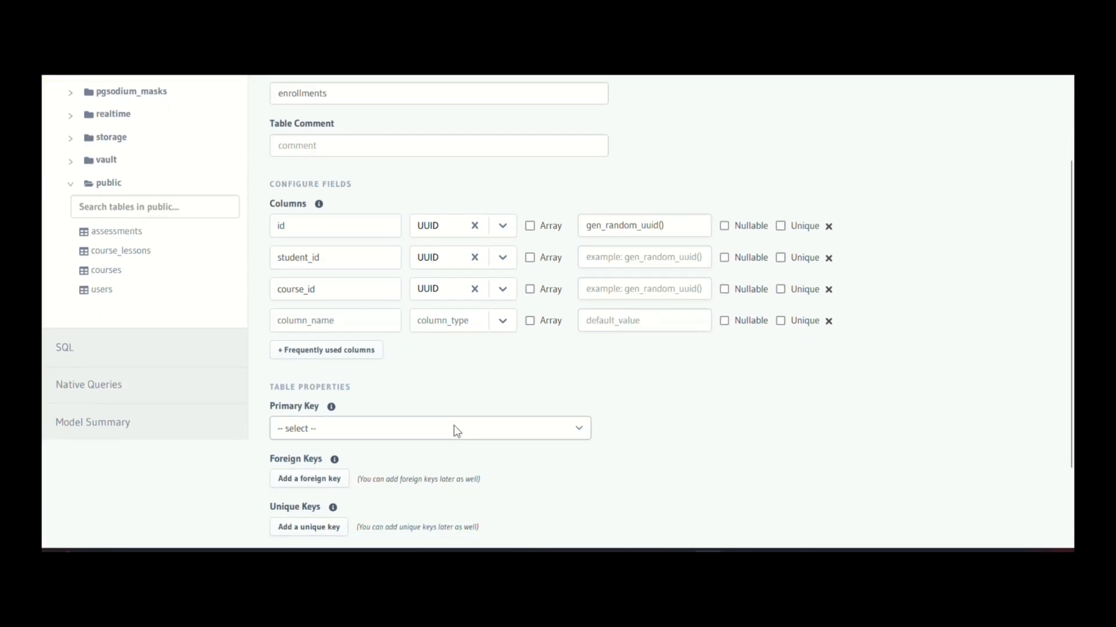
click(340, 321)
text(en)
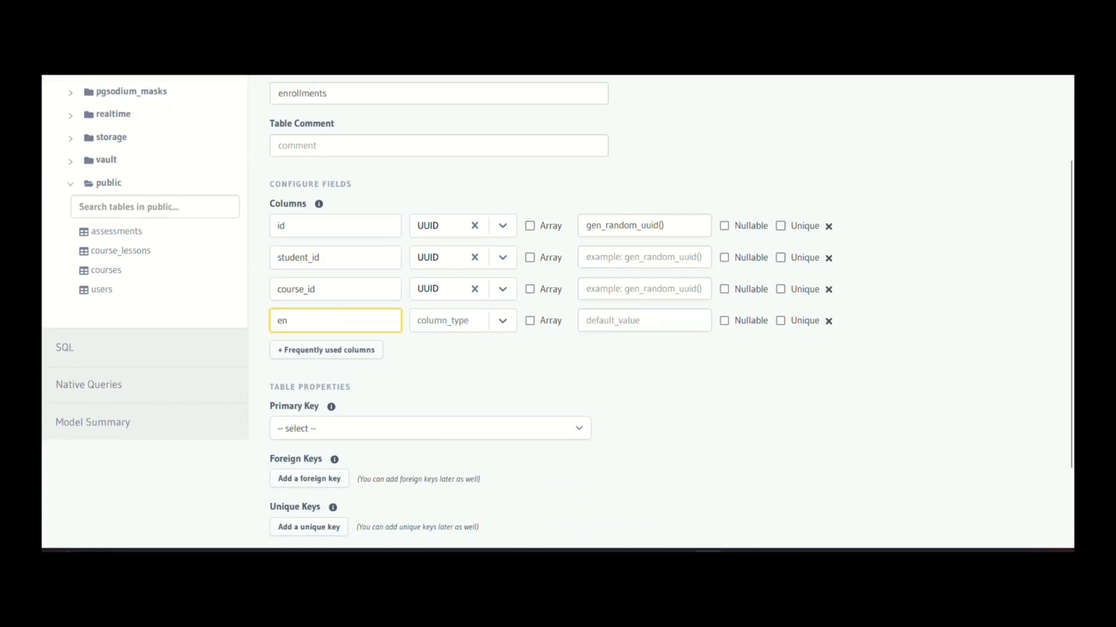
text(rollment_date)
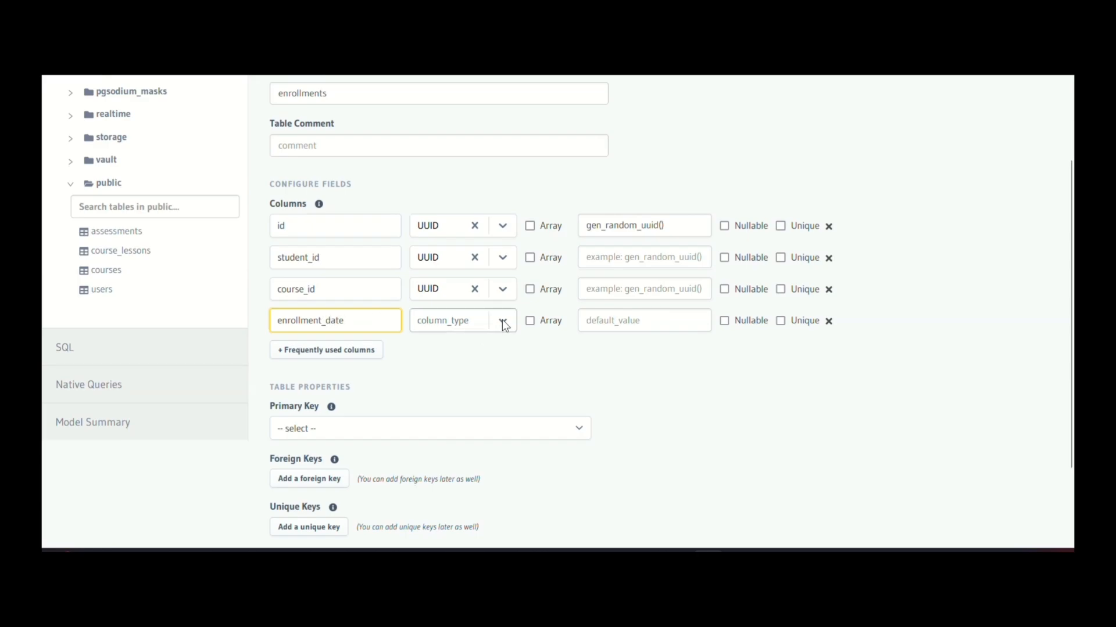
click(503, 321)
scroll(459, 429, down, 4)
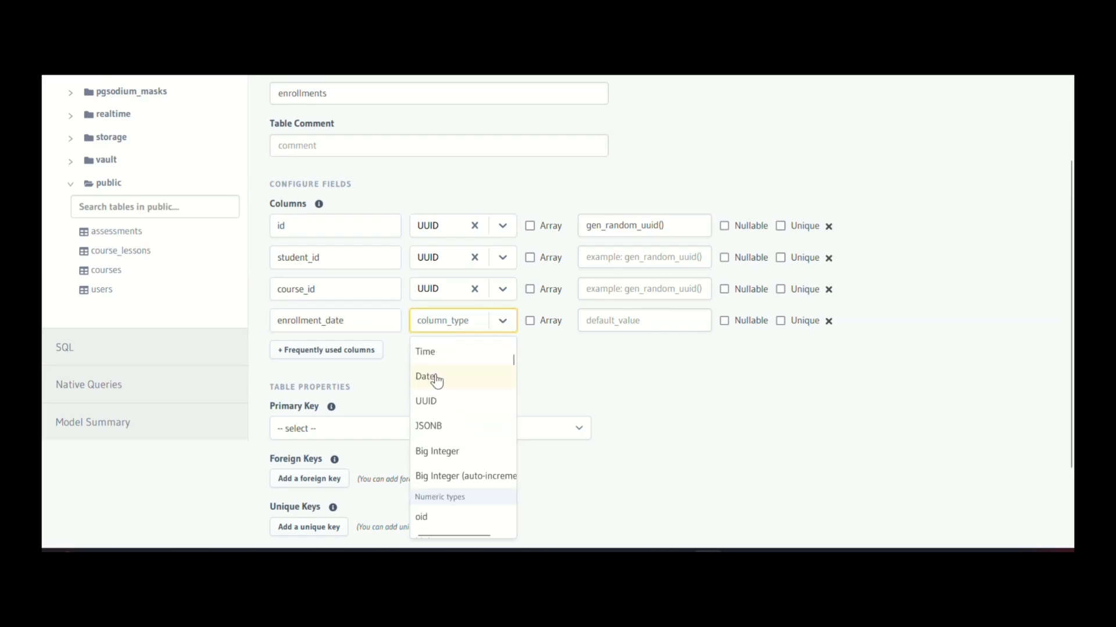
click(437, 381)
click(617, 323)
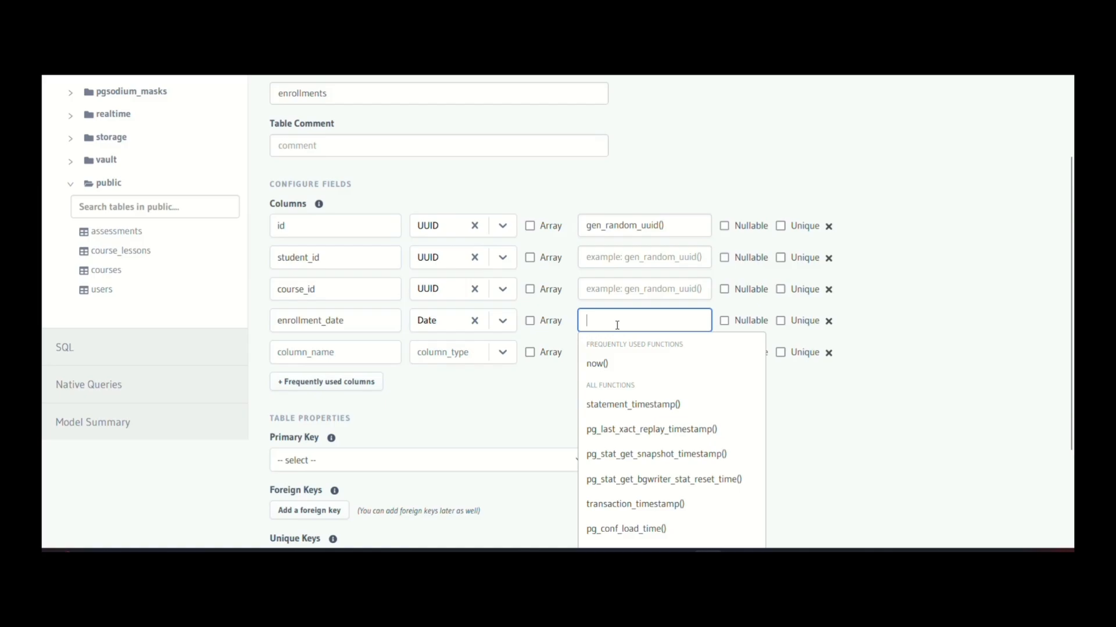
click(599, 365)
Set id as the primary key of the enrollments table and create the table.
scroll(442, 388, down, 1)
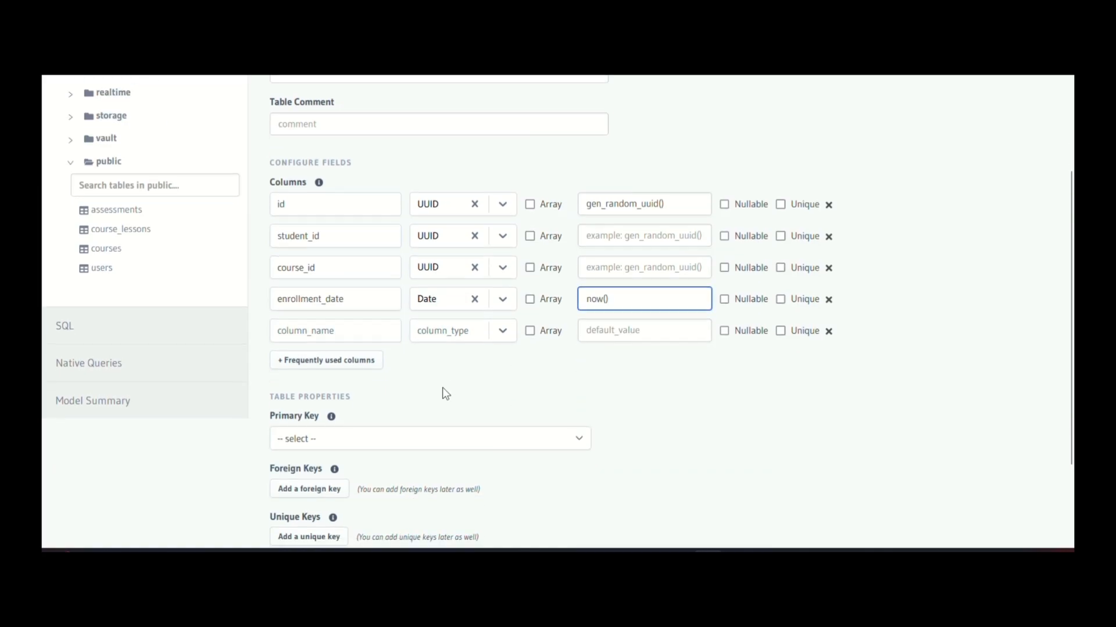
click(394, 440)
click(298, 483)
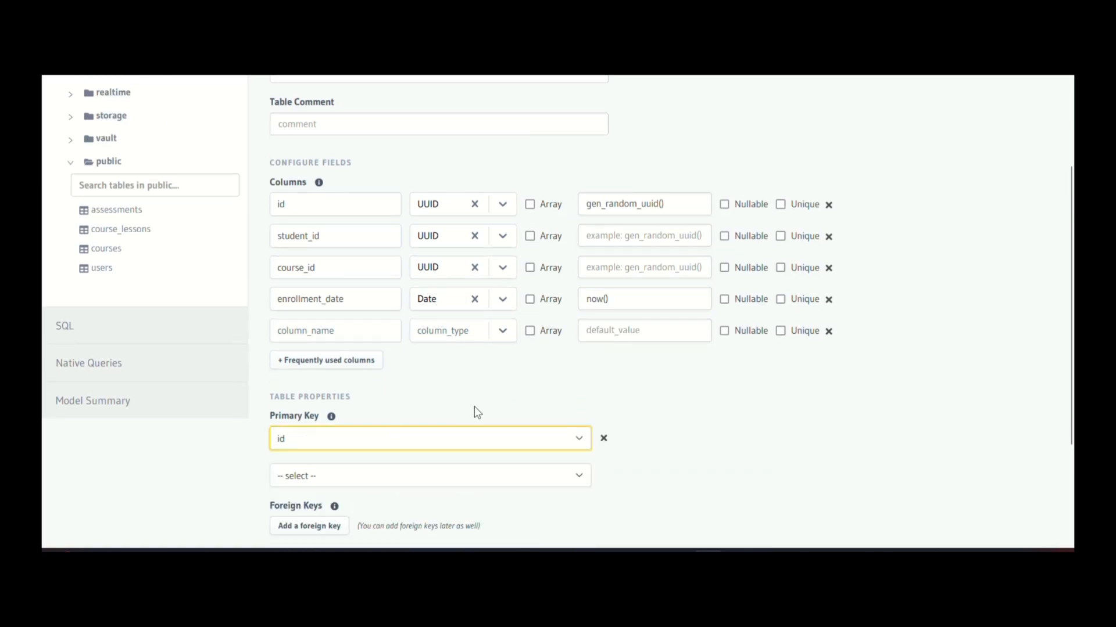
scroll(474, 406, down, 3)
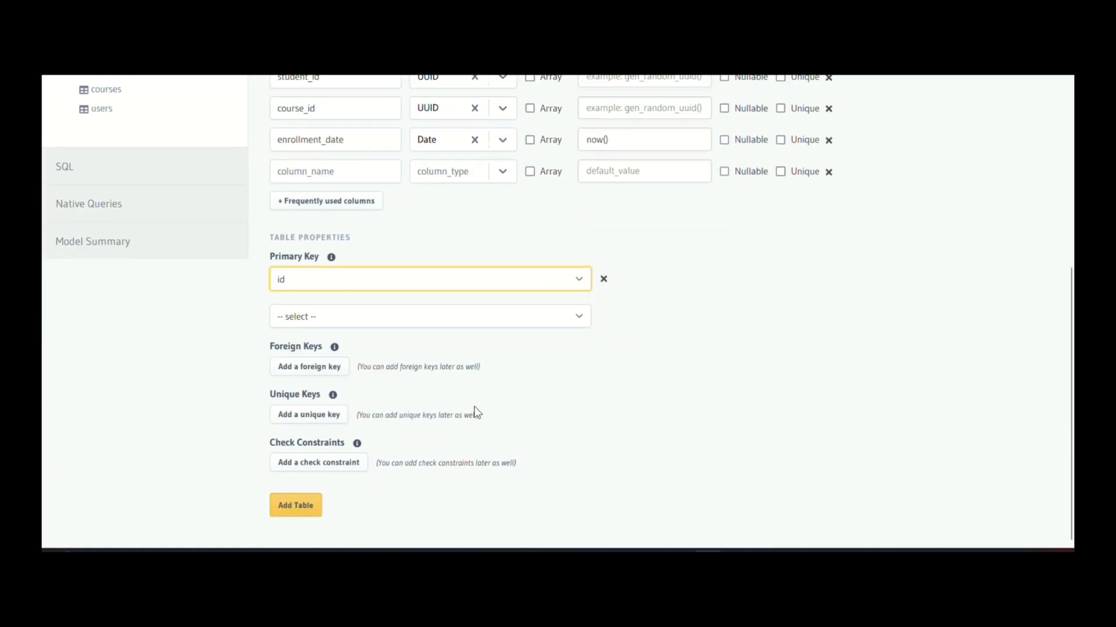
click(296, 517)
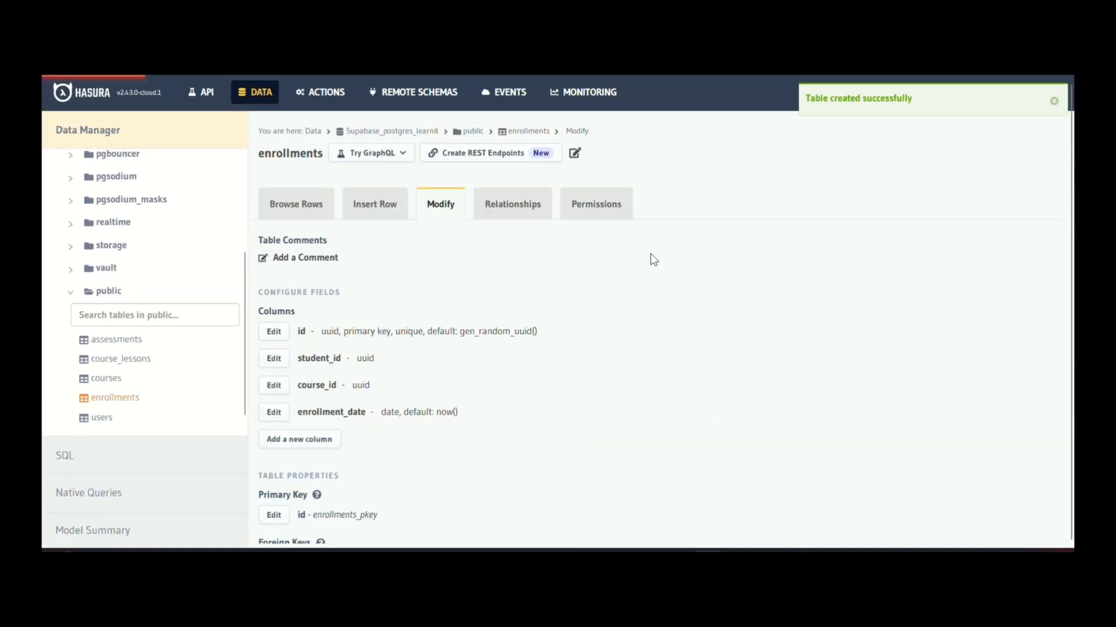
scroll(600, 344, down, 1)
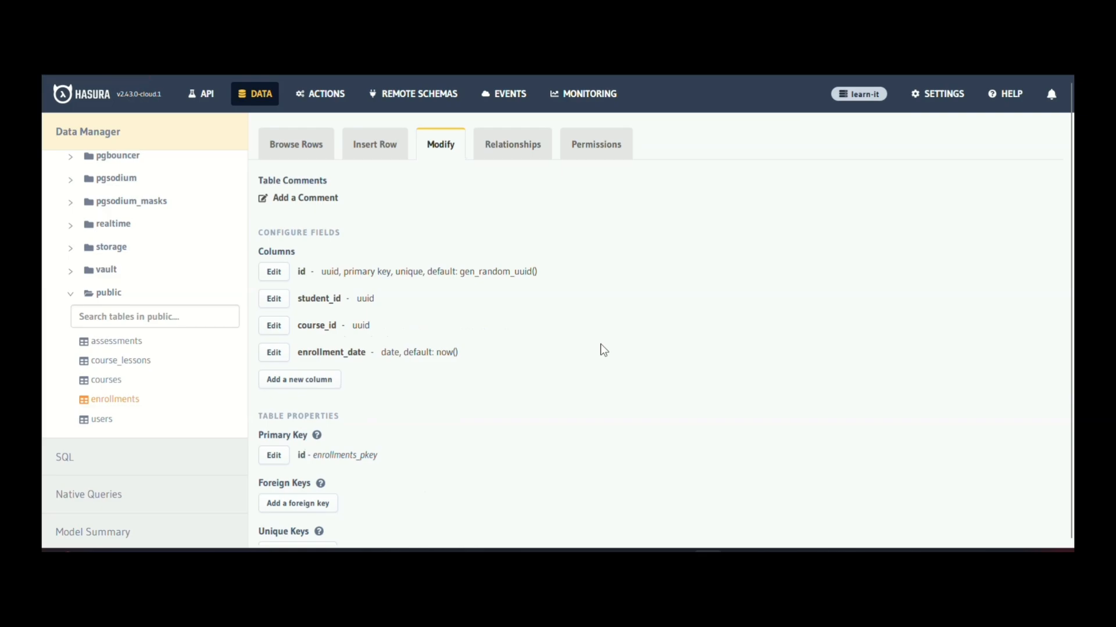
Start another new table in the public schema and name it submissions.
click(118, 343)
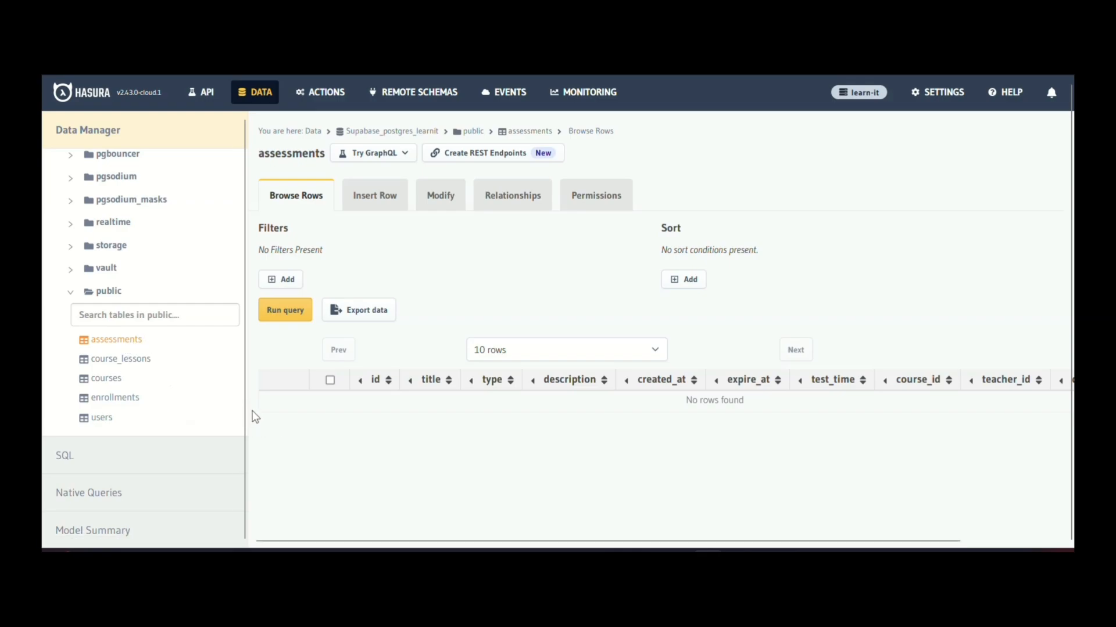
click(106, 291)
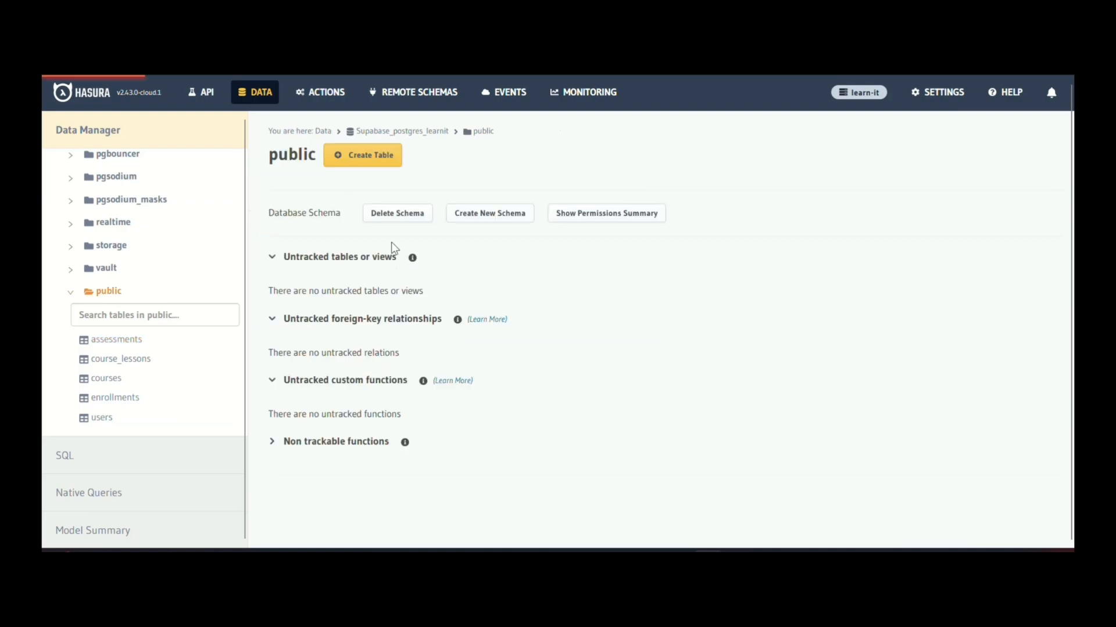
click(370, 170)
text(submissions)
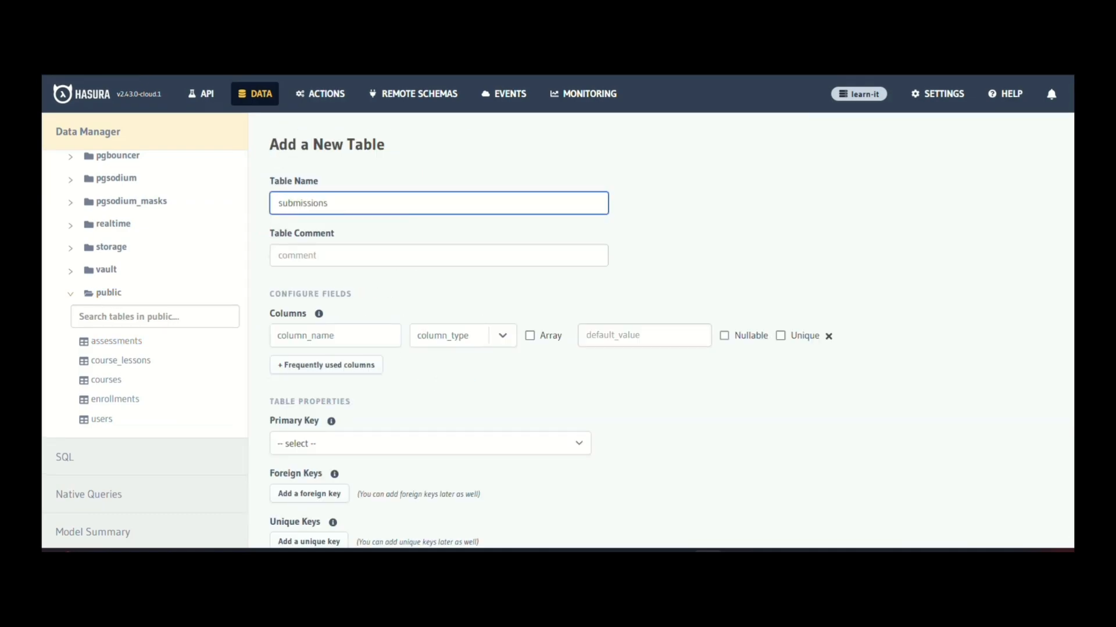
Define an id column of type UUID with default gen_random_uuid() for the submissions table.
click(336, 343)
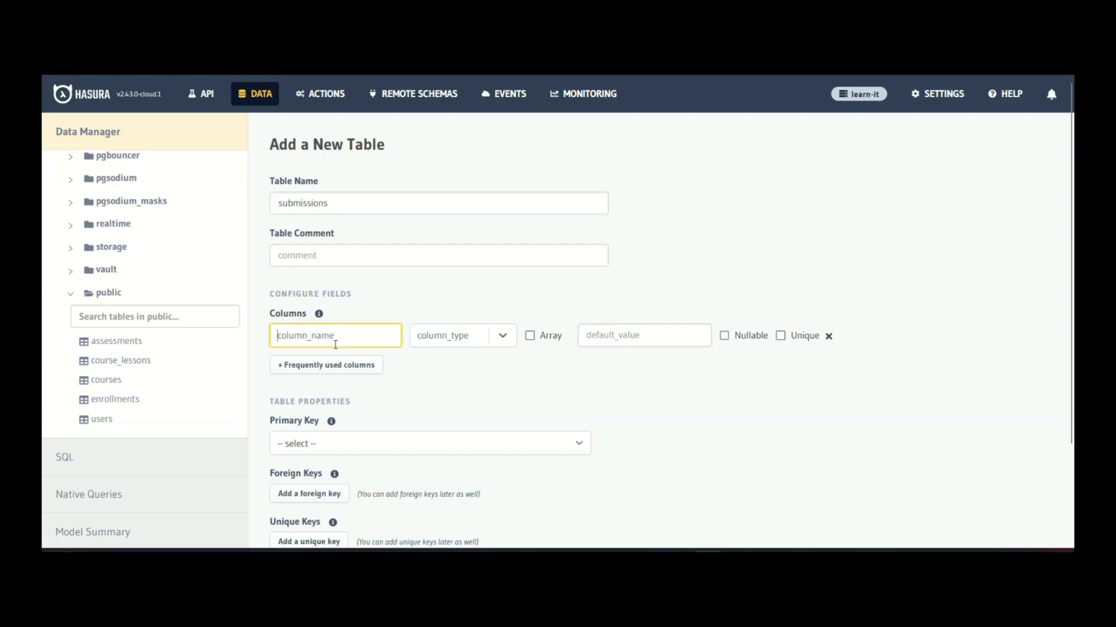
text(id)
click(510, 336)
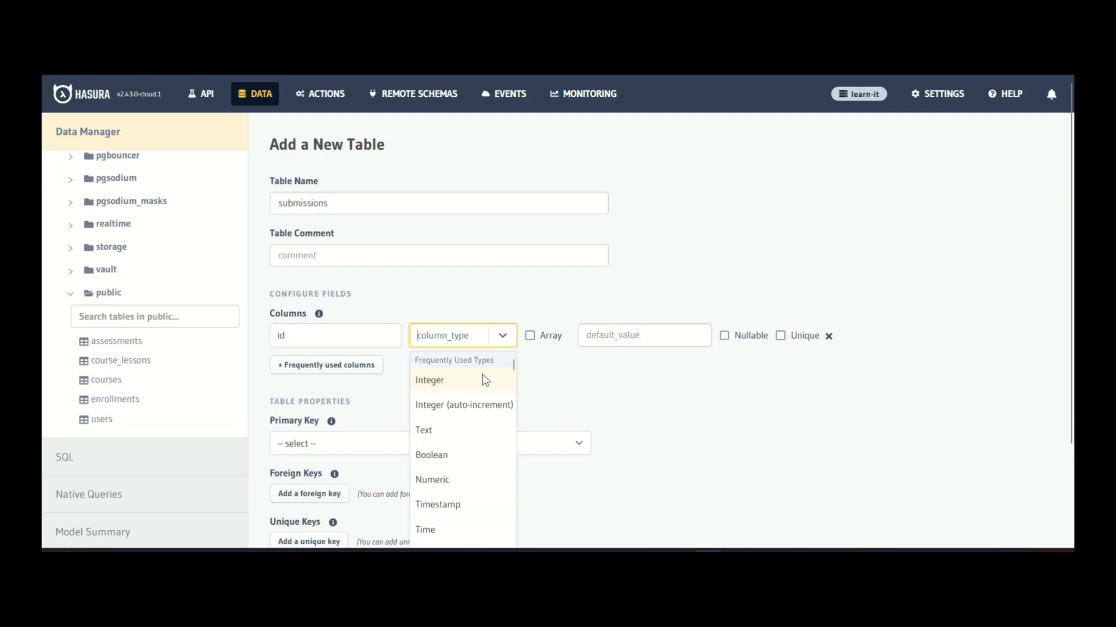
scroll(437, 477, down, 2)
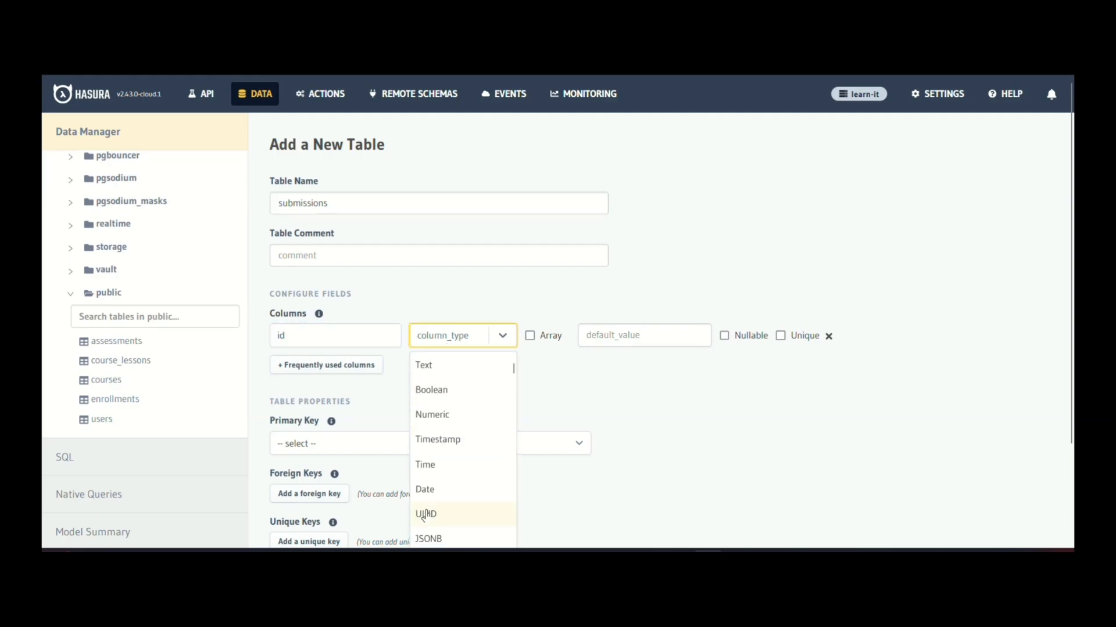
click(433, 514)
click(652, 341)
click(613, 383)
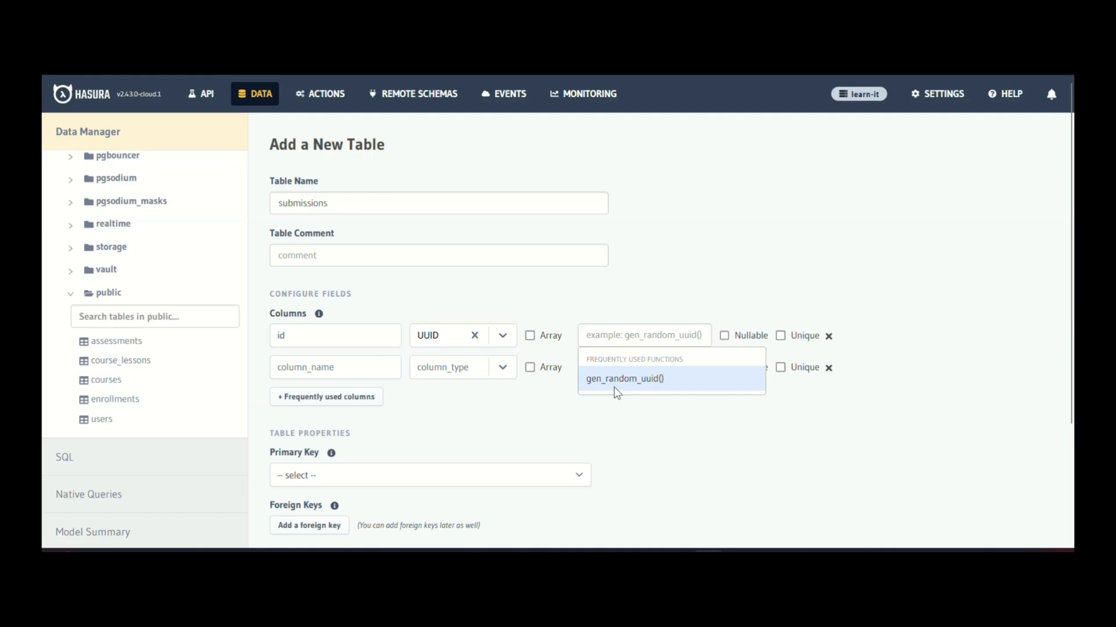
Add a student_id column of type UUID to the submissions table.
scroll(428, 346, down, 1)
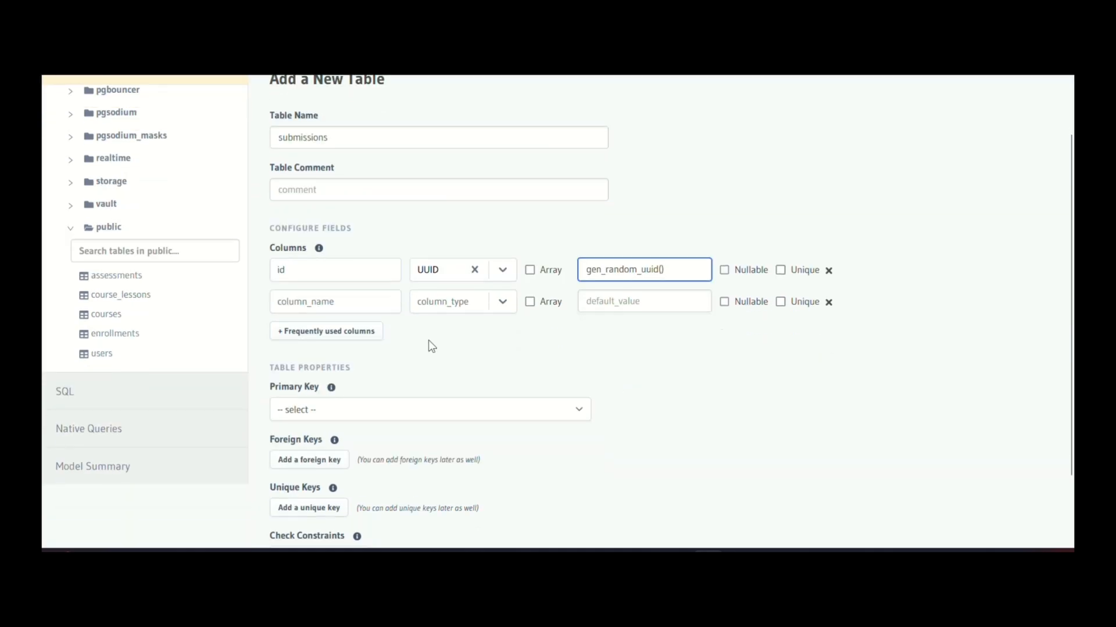
click(344, 304)
text(student_id)
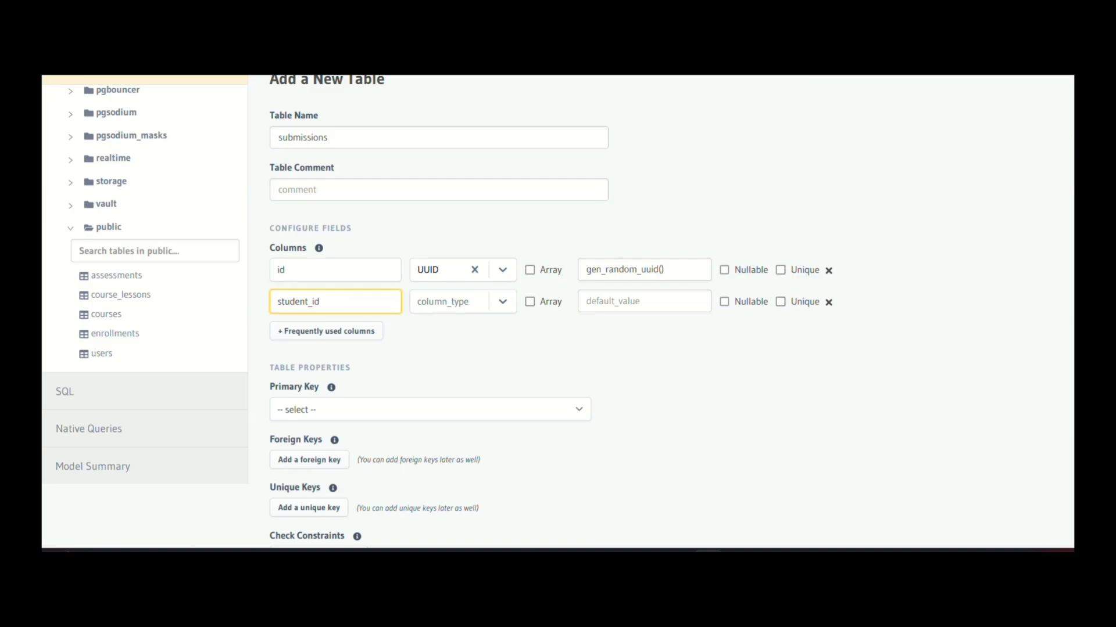
click(500, 306)
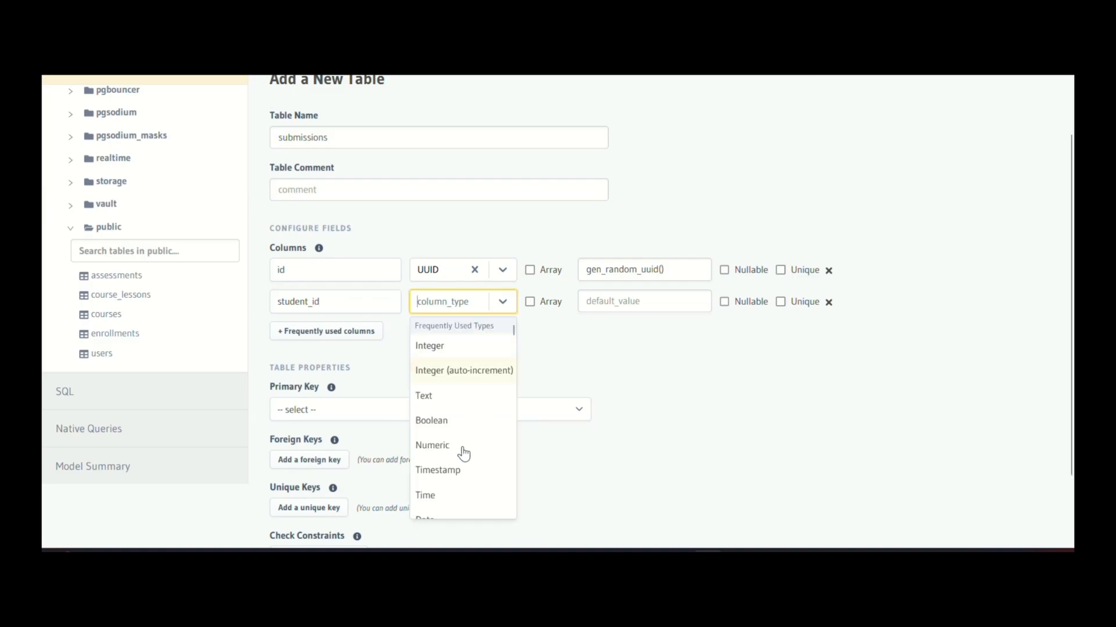
scroll(461, 454, down, 1)
click(436, 487)
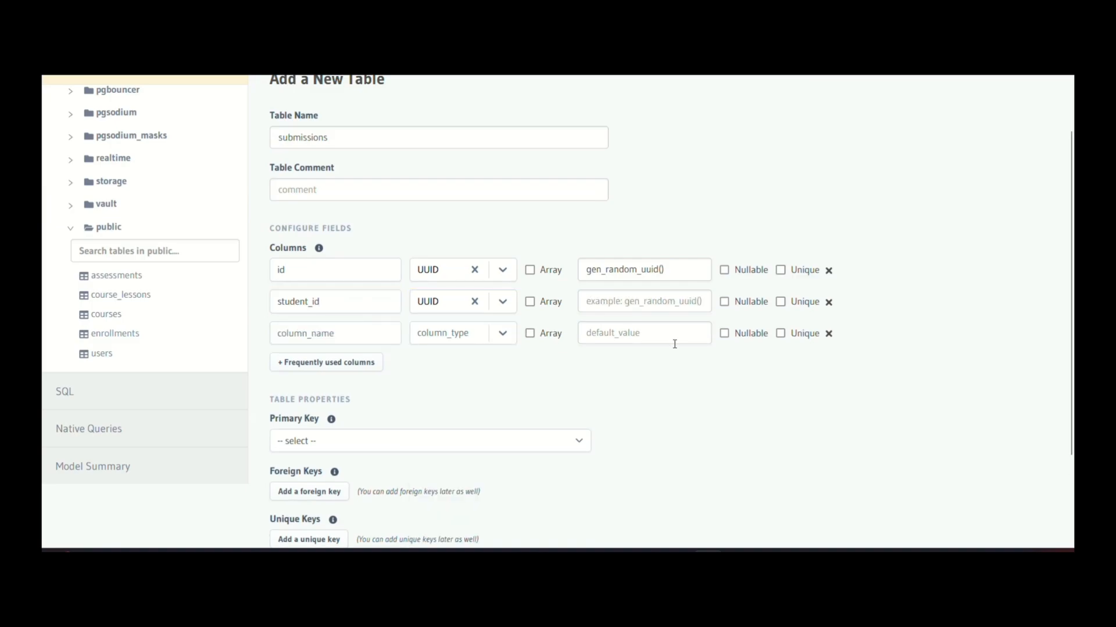
Add an assessment_id column of type UUID to the submissions table.
scroll(523, 357, down, 1)
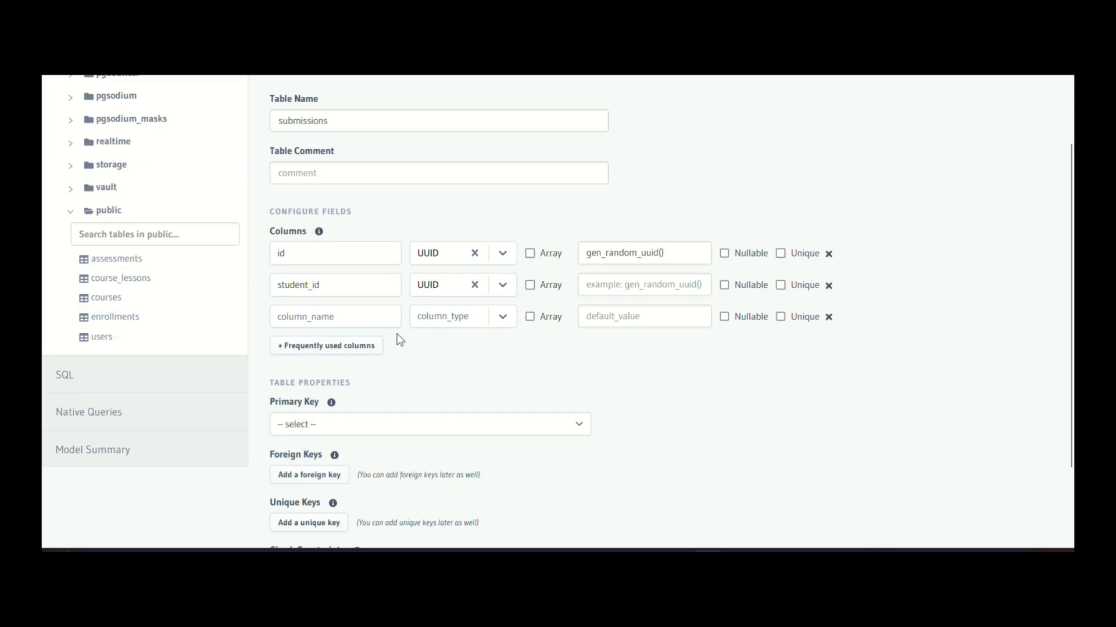
click(366, 319)
text(assess)
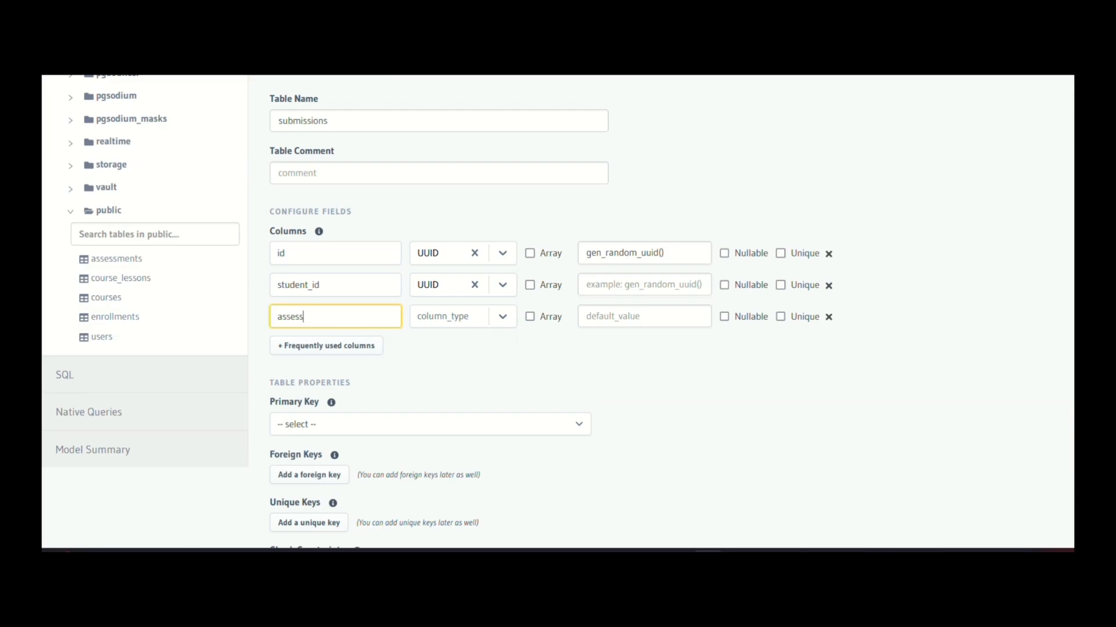
text(ment_id)
click(498, 316)
scroll(448, 468, down, 1)
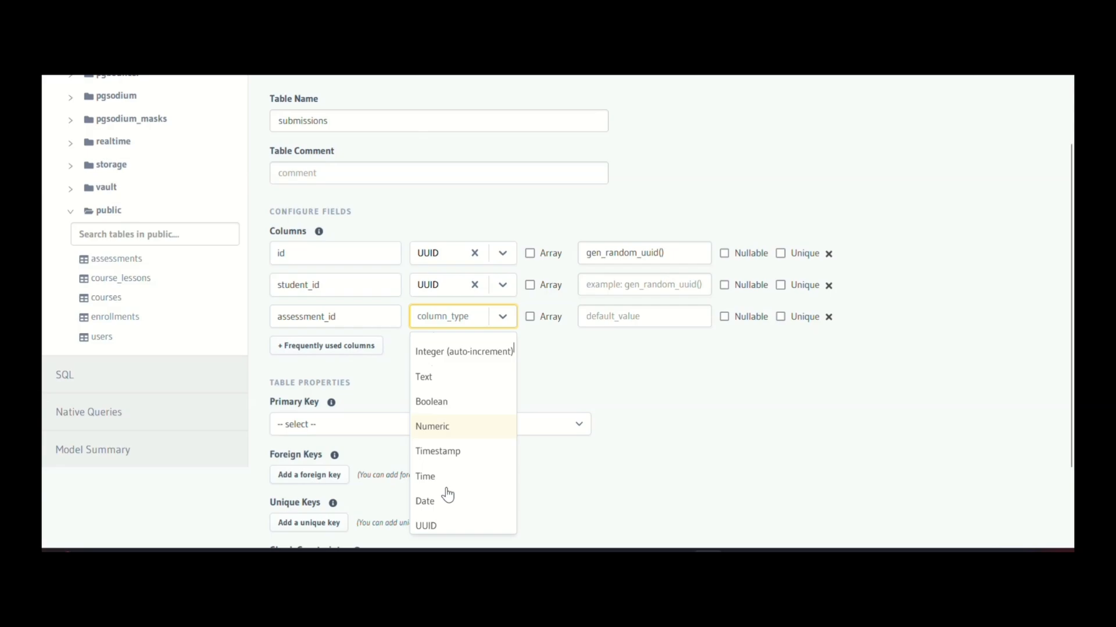
click(441, 526)
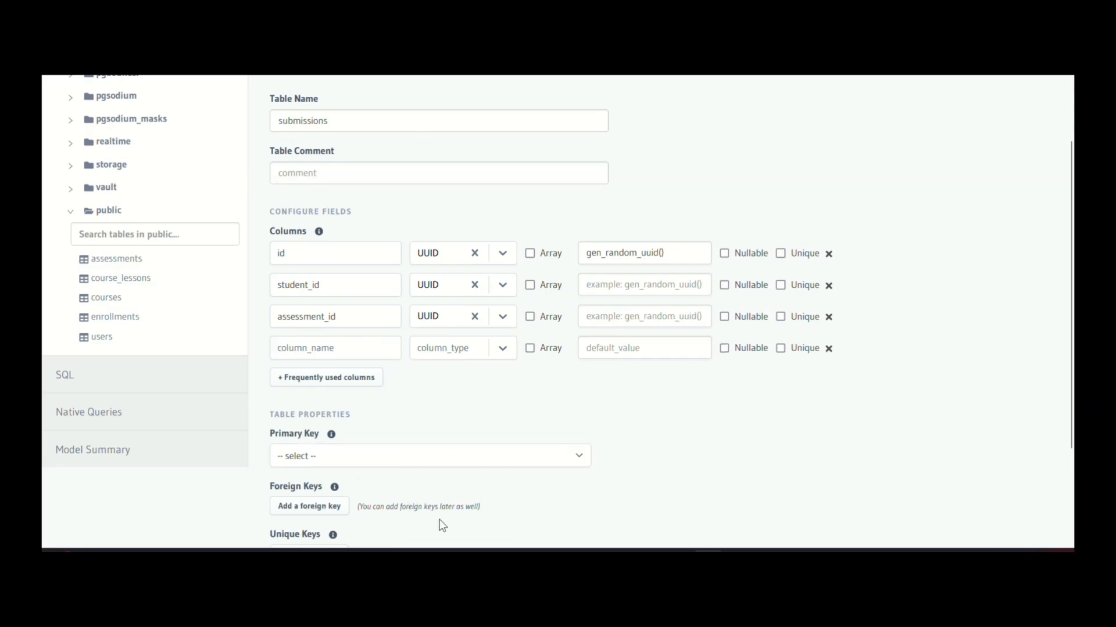
Add a submission_date column of type Date with default now() to the submissions table.
click(322, 350)
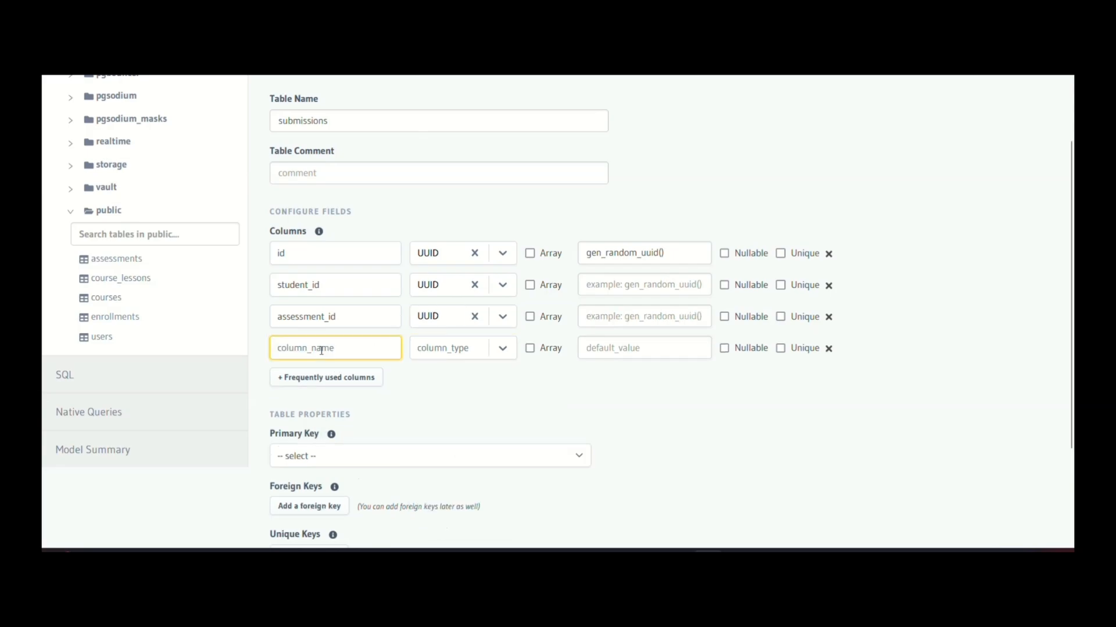
text(submission_date)
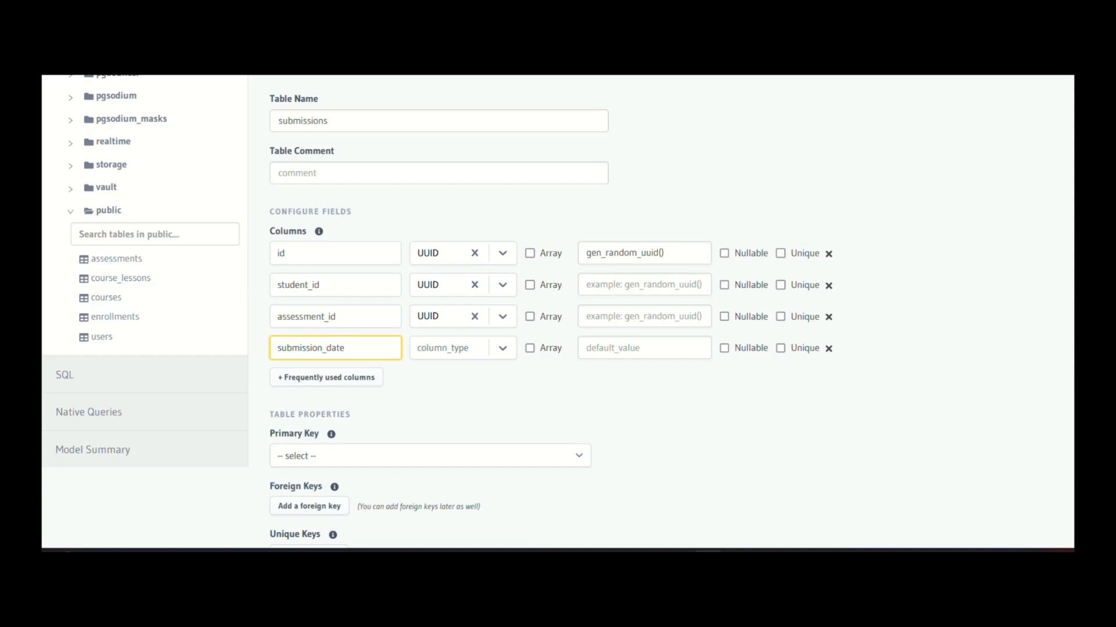
click(501, 349)
scroll(463, 468, down, 1)
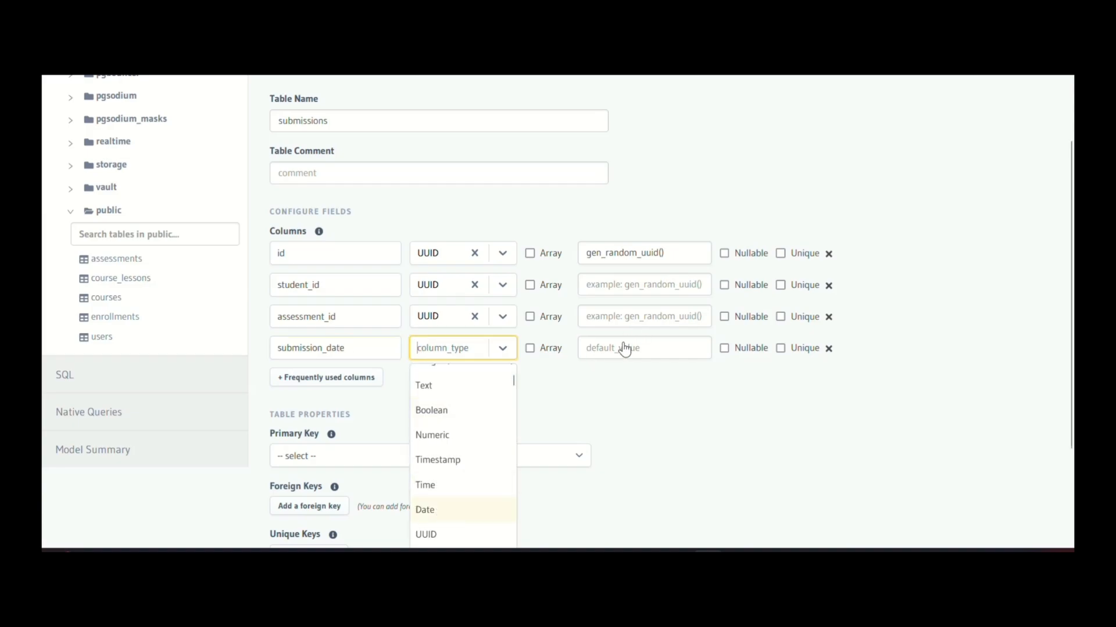
click(449, 512)
click(651, 344)
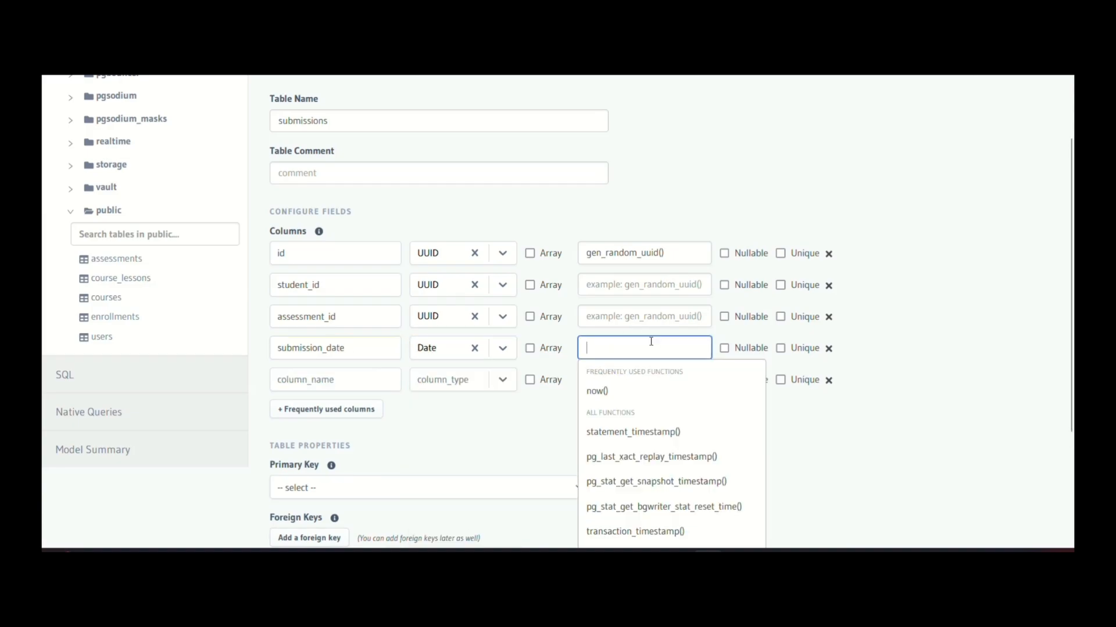
click(593, 398)
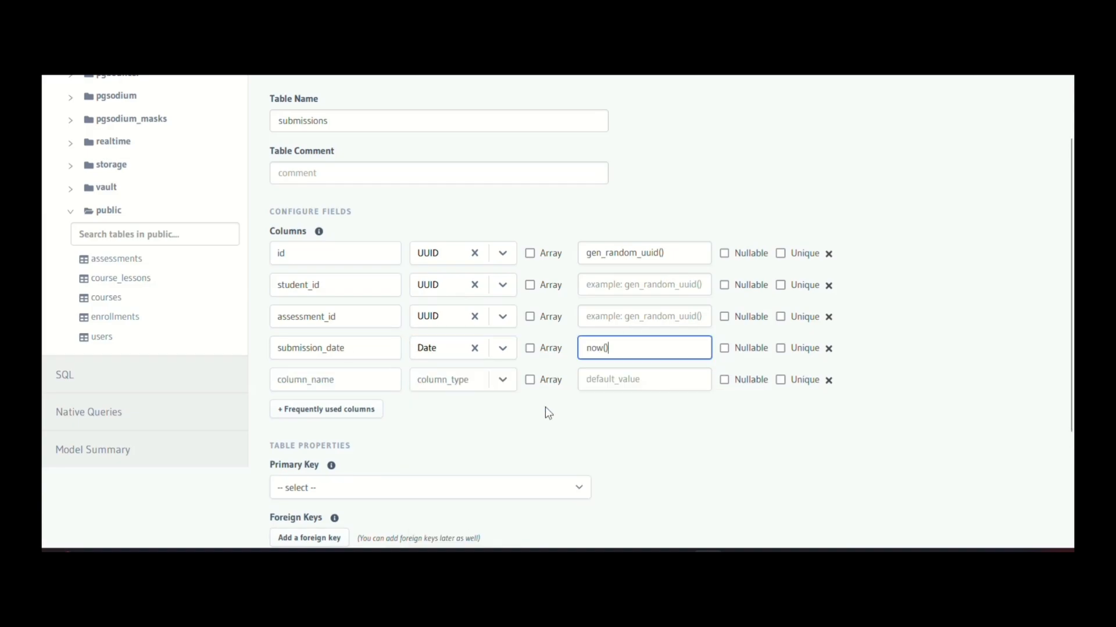
Add a nullable marks_percentage column of type Integer to the submissions table.
click(335, 385)
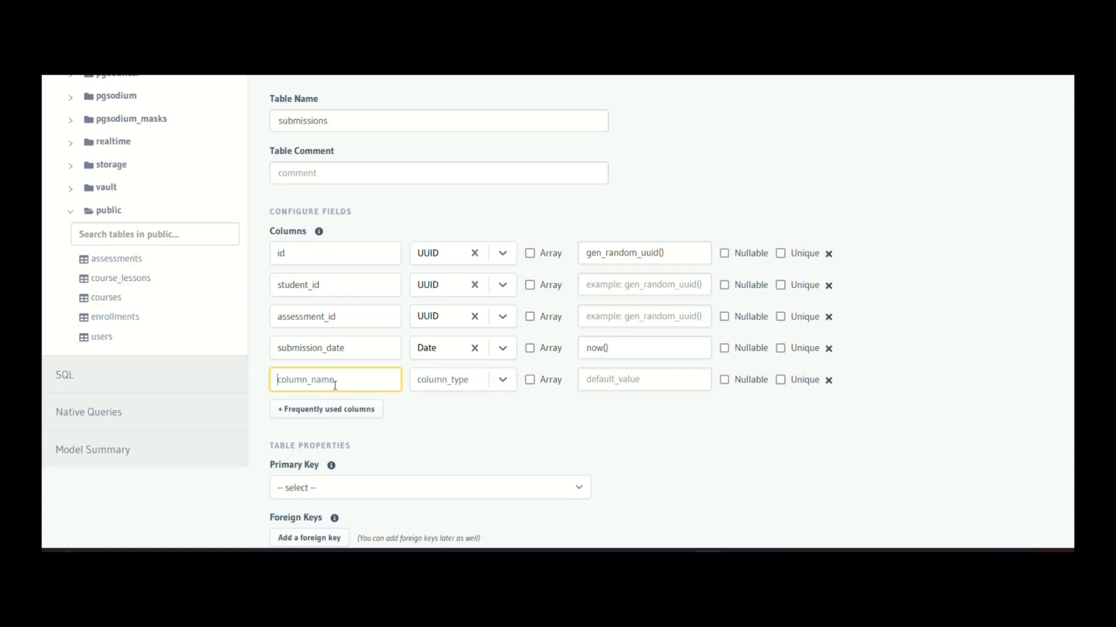
text(marks_percentage)
click(508, 381)
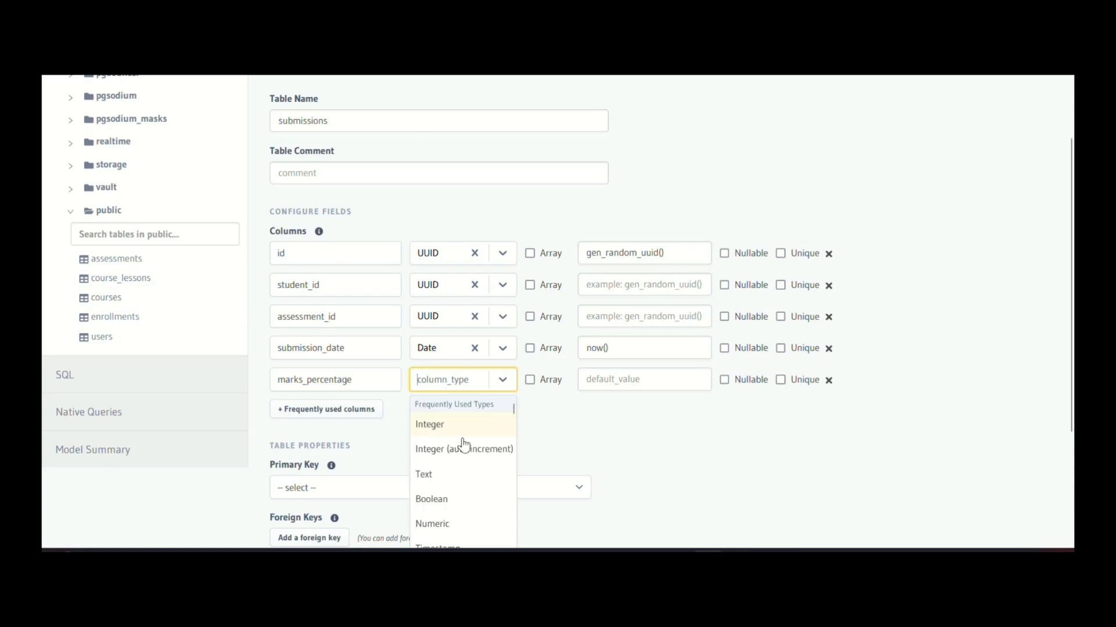
click(430, 426)
scroll(556, 428, down, 2)
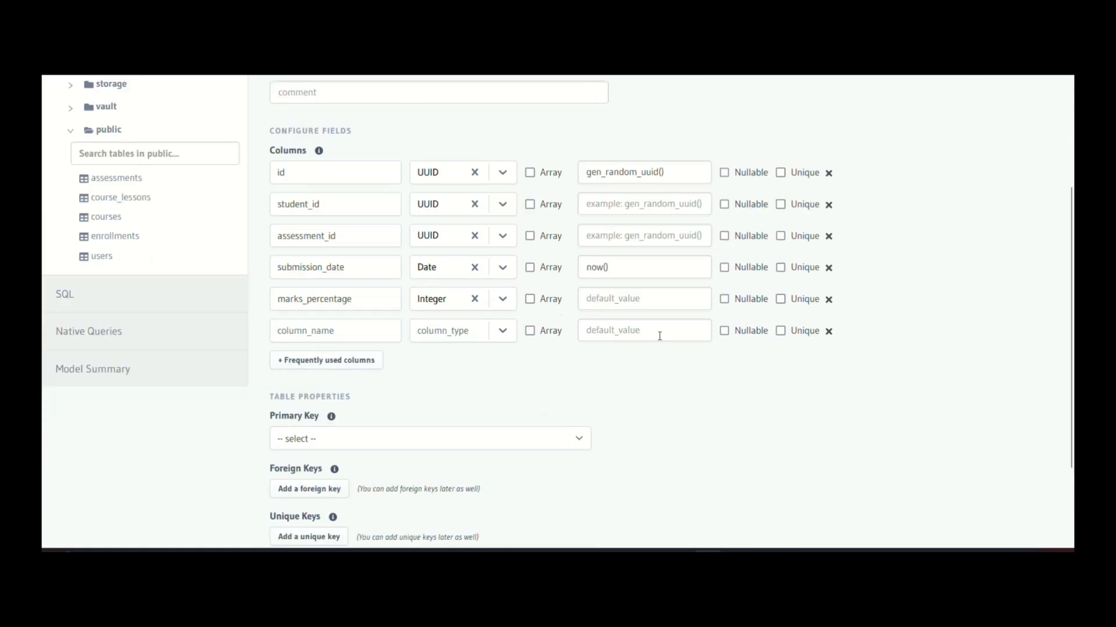
scroll(708, 367, up, 1)
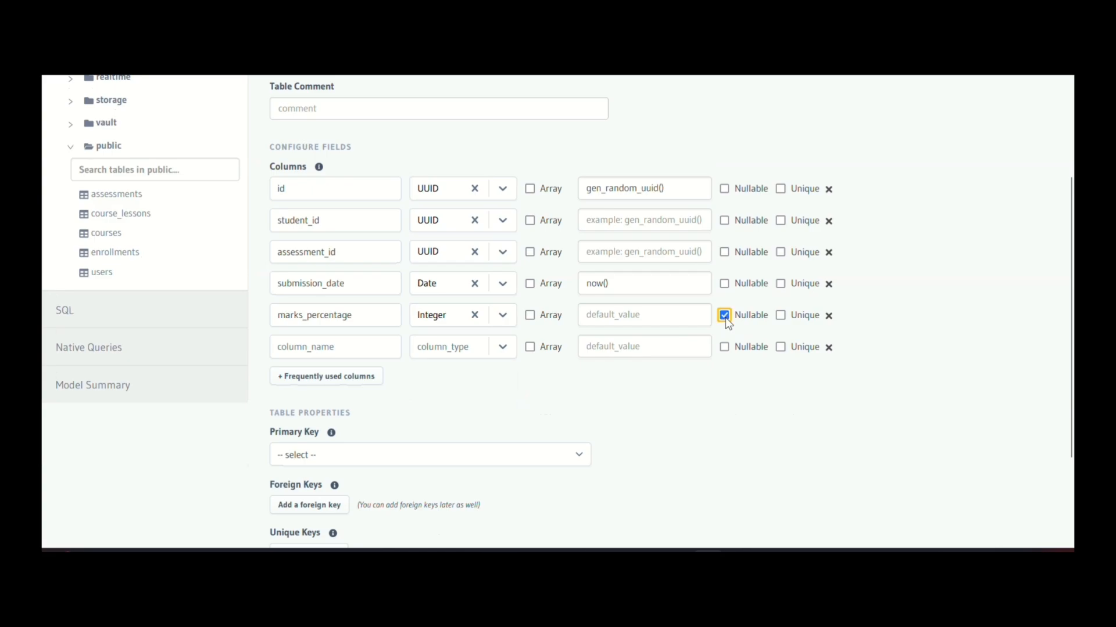
Add a submission column of type Text to the submissions table.
click(363, 343)
click(321, 346)
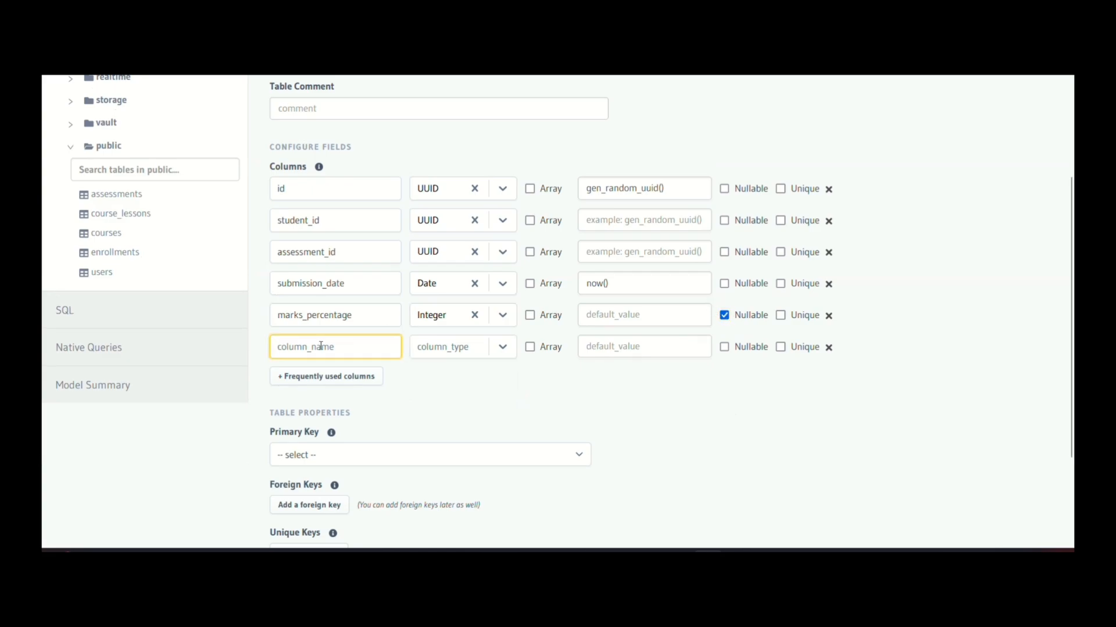
text(submission)
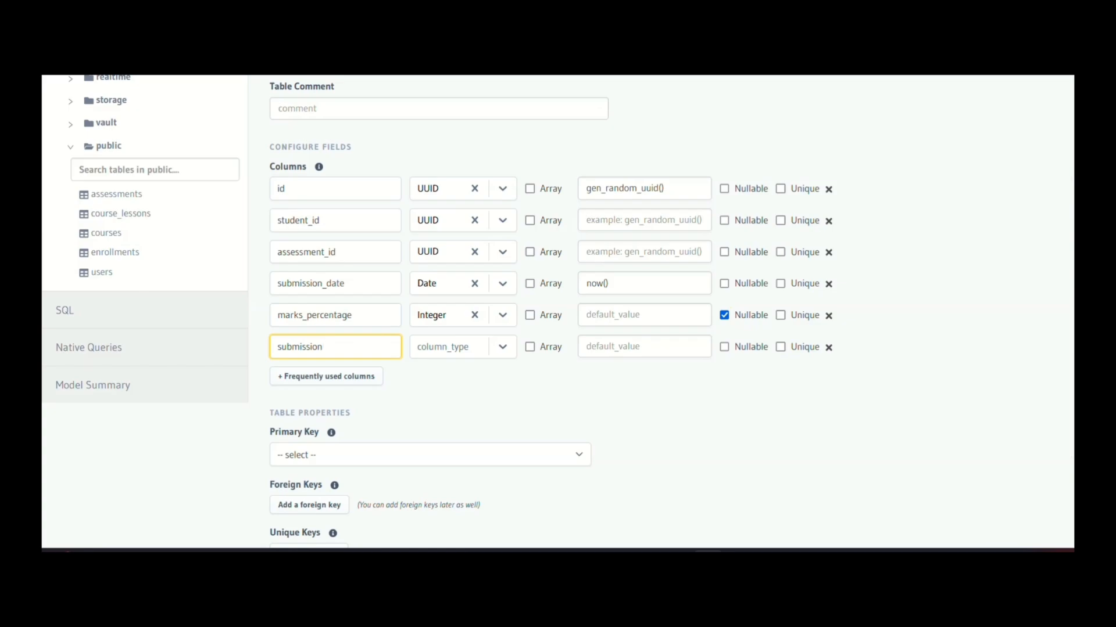
click(500, 350)
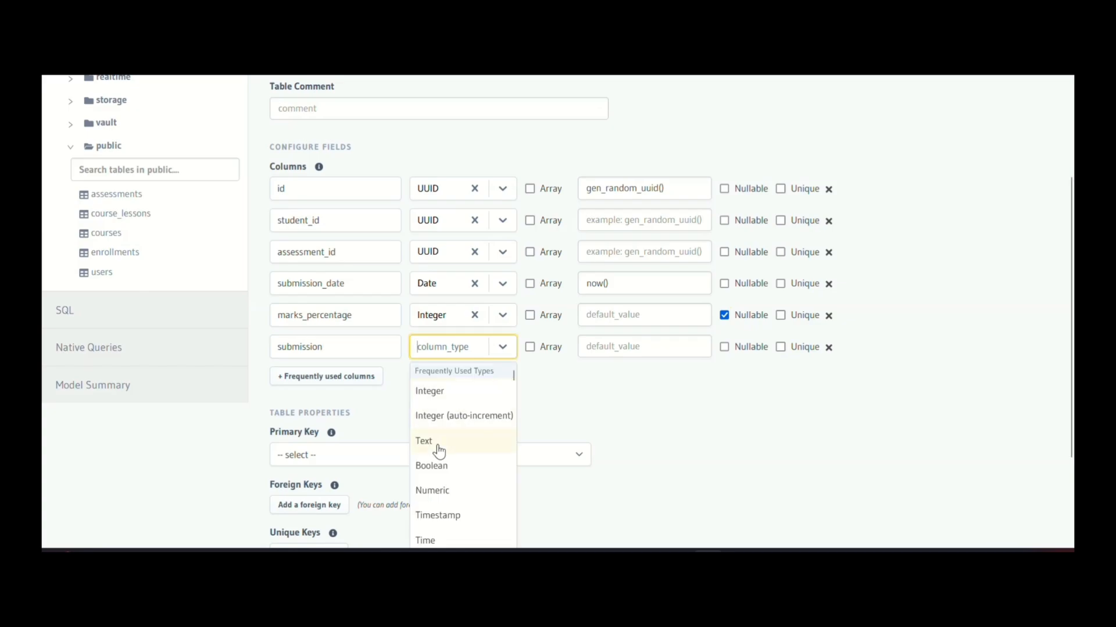
click(439, 447)
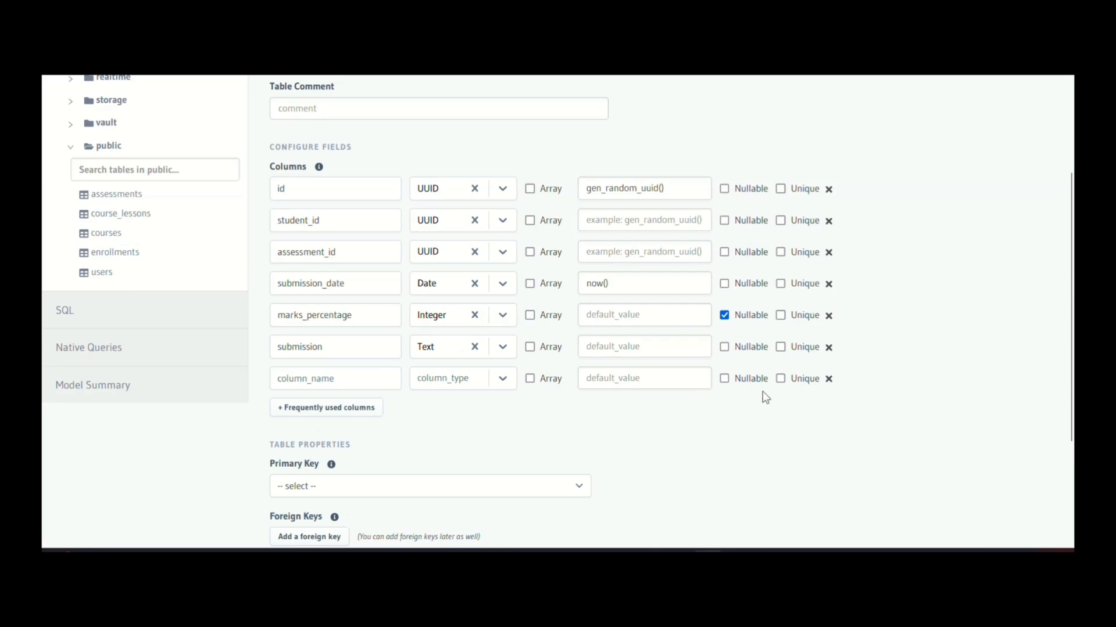
Set id as the primary key and create the submissions table.
scroll(545, 384, down, 3)
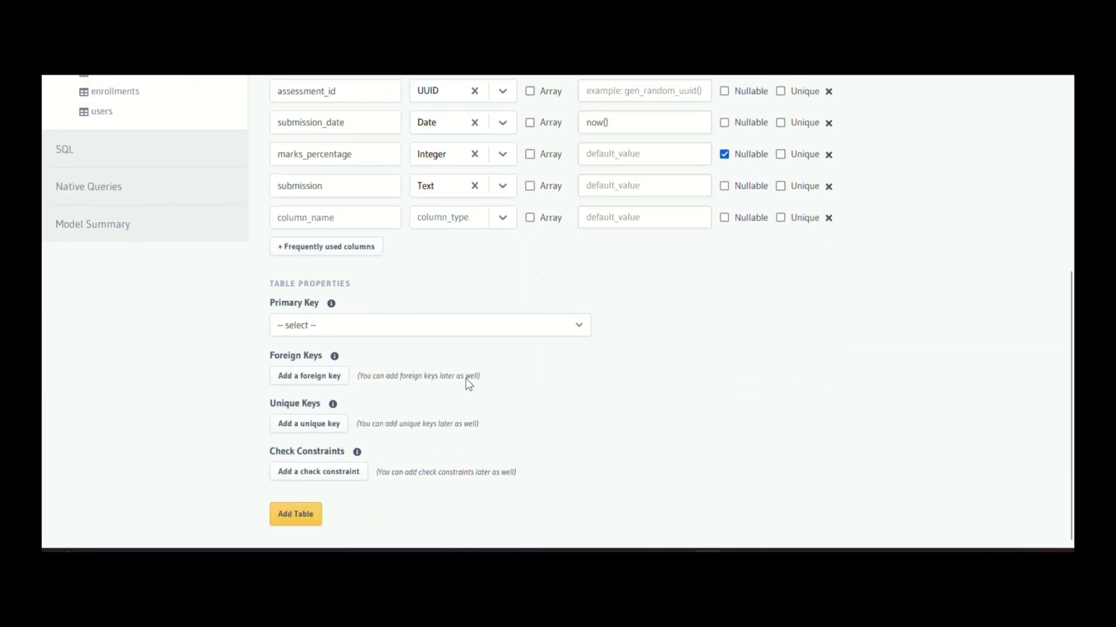
click(349, 327)
click(295, 365)
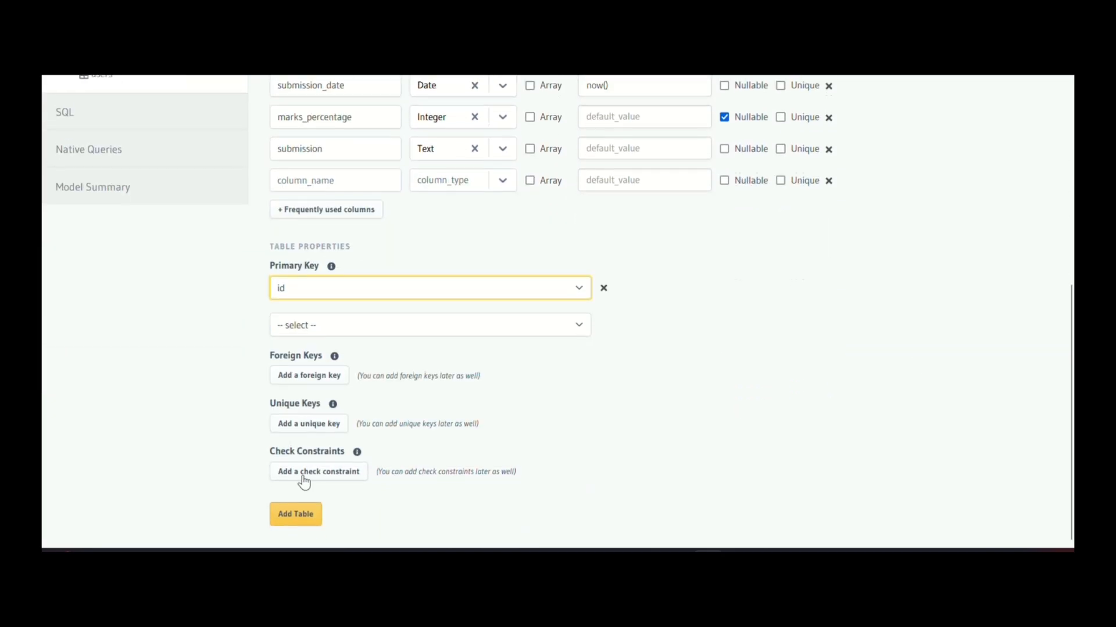
click(299, 516)
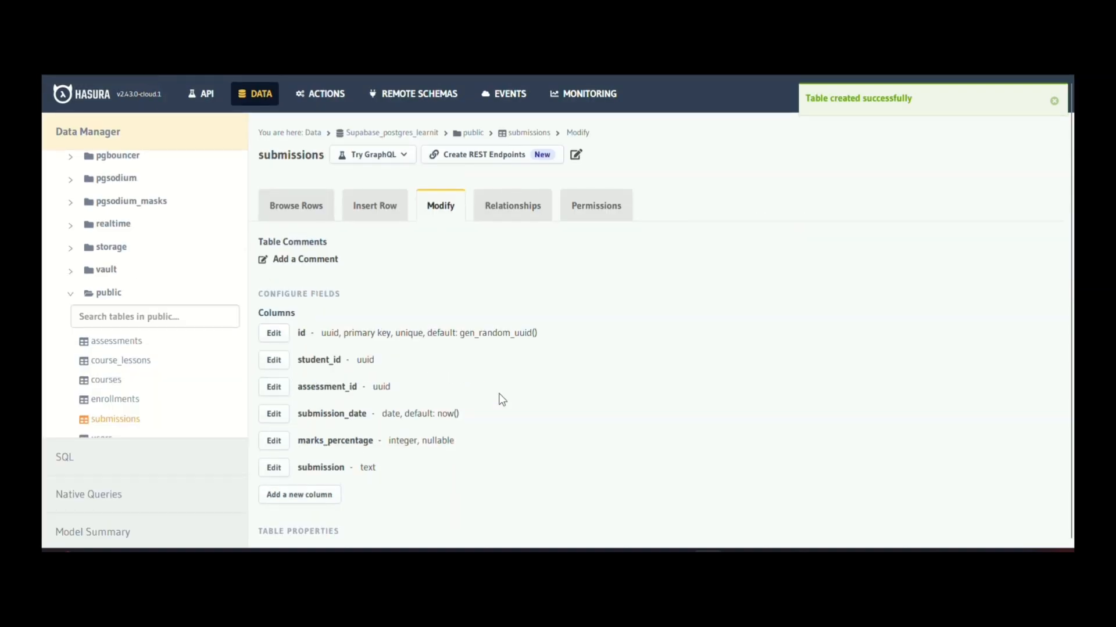
Review the submissions table's structure and browse the users, enrollments, course_lessons and assessments tables in the public schema.
scroll(280, 371, down, 2)
scroll(209, 371, down, 1)
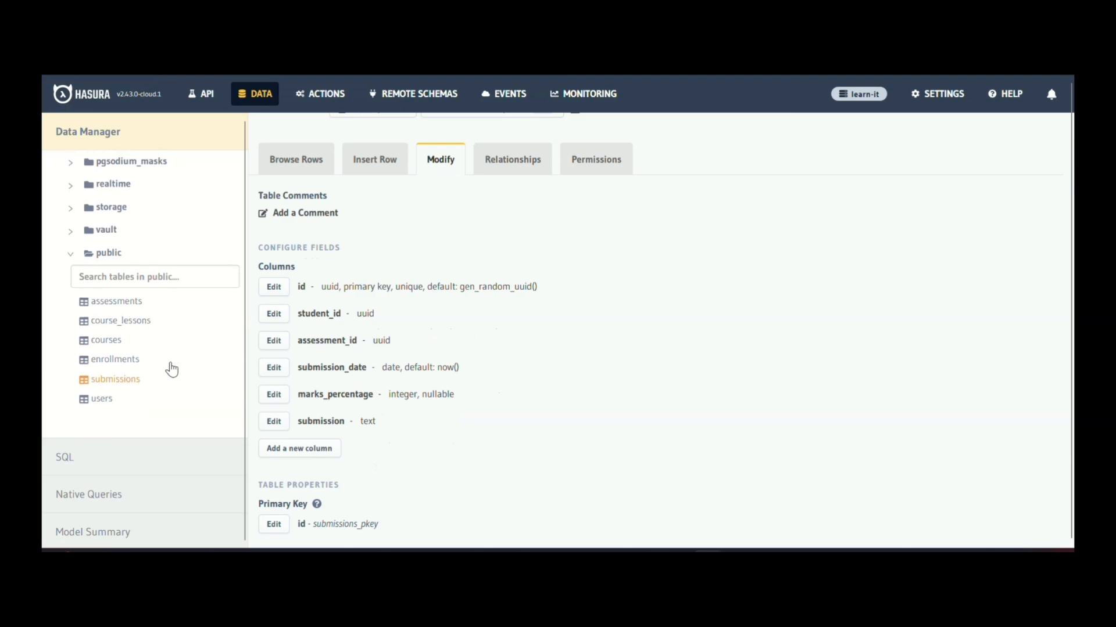
click(99, 401)
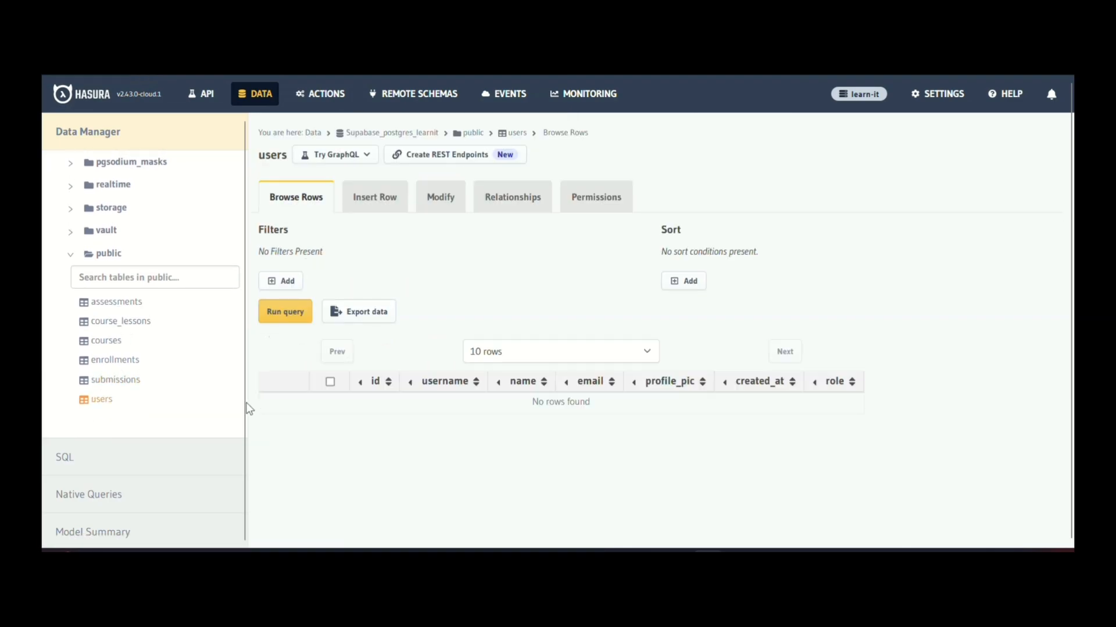
click(119, 361)
click(112, 325)
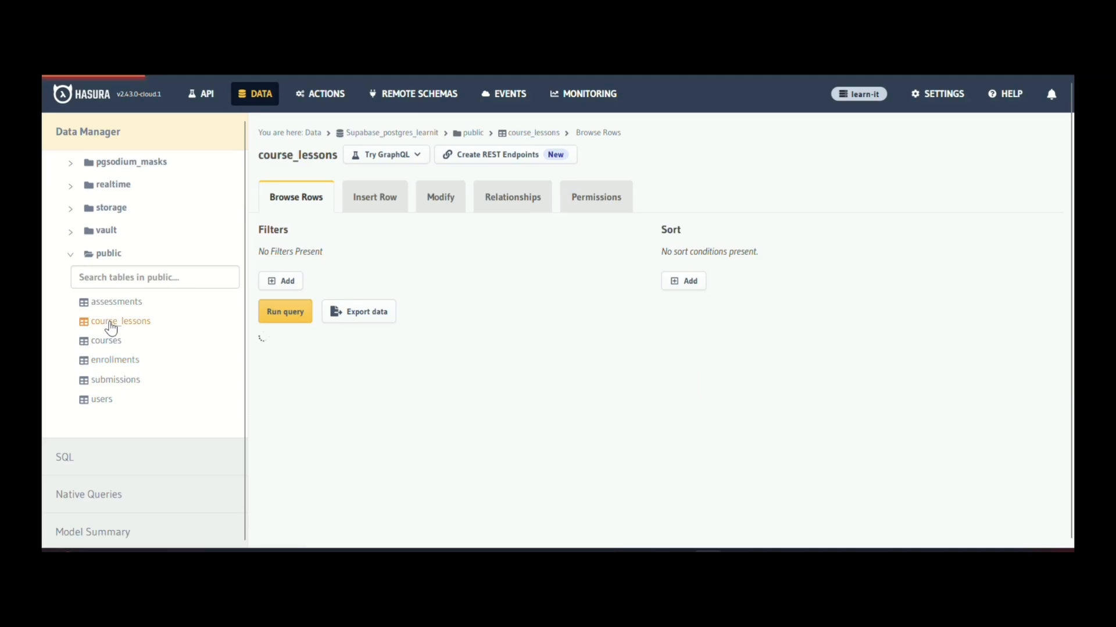
click(105, 304)
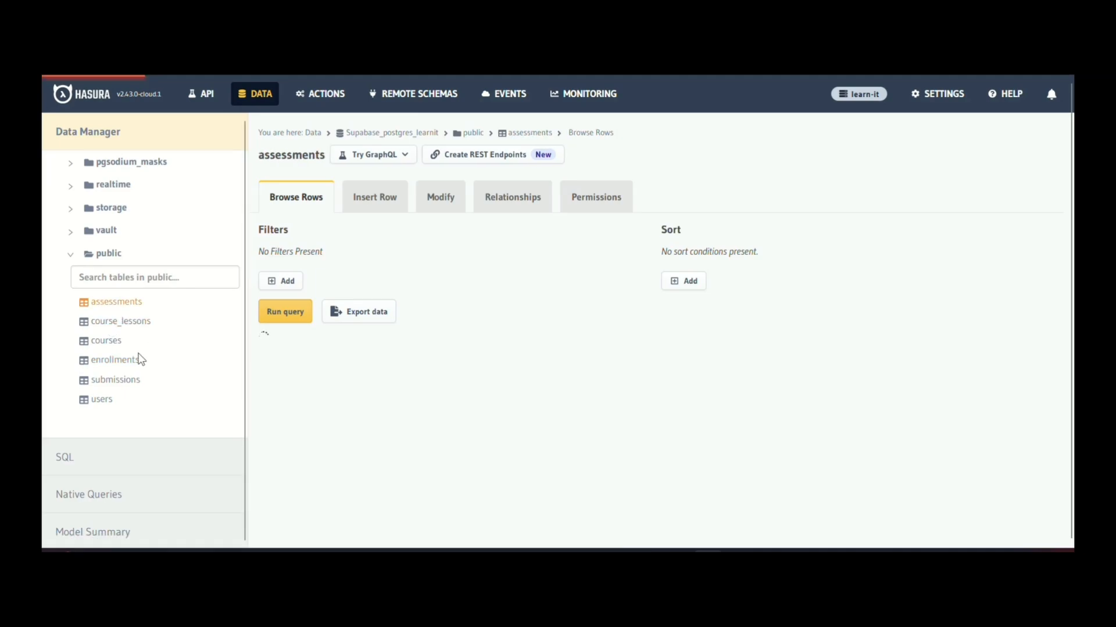